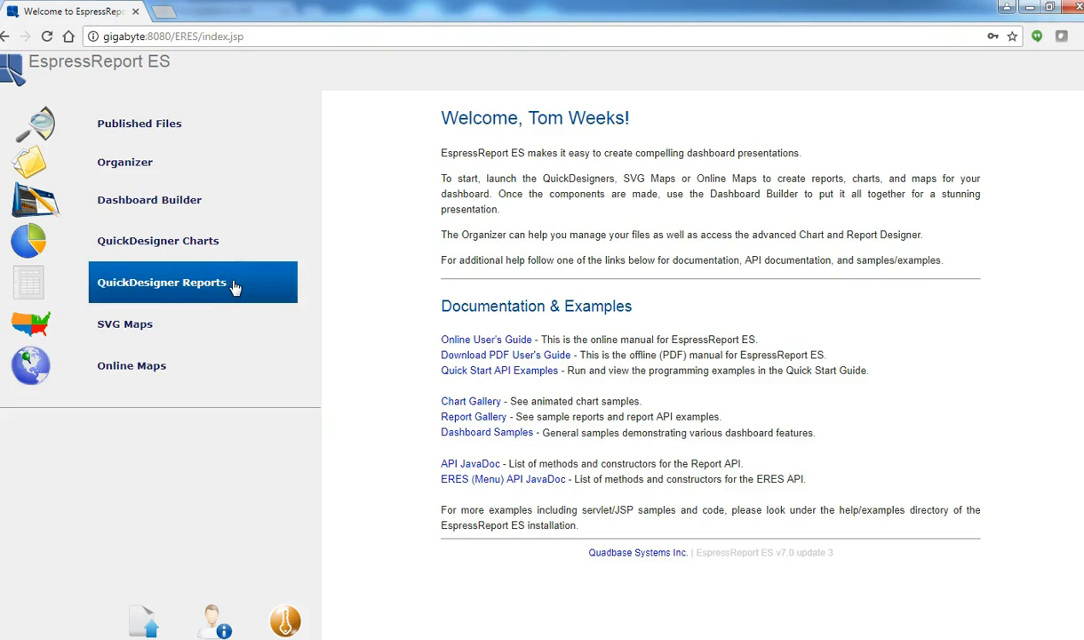
# Launch the Organizer from the start page, keeping and running its downloaded launch file.
pyautogui.click(181, 169)
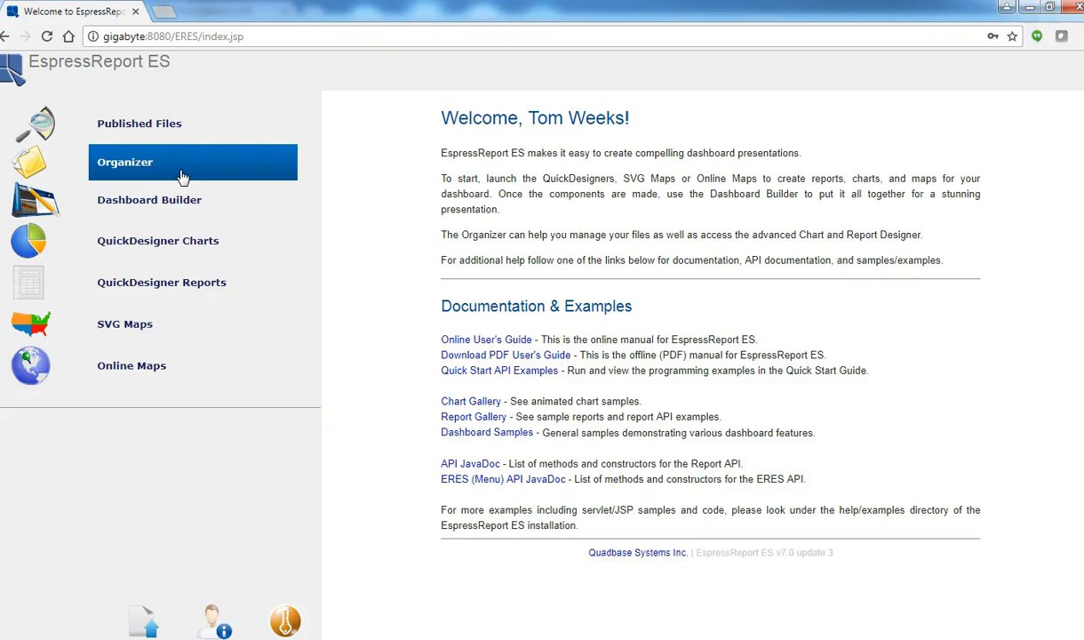
pyautogui.click(182, 176)
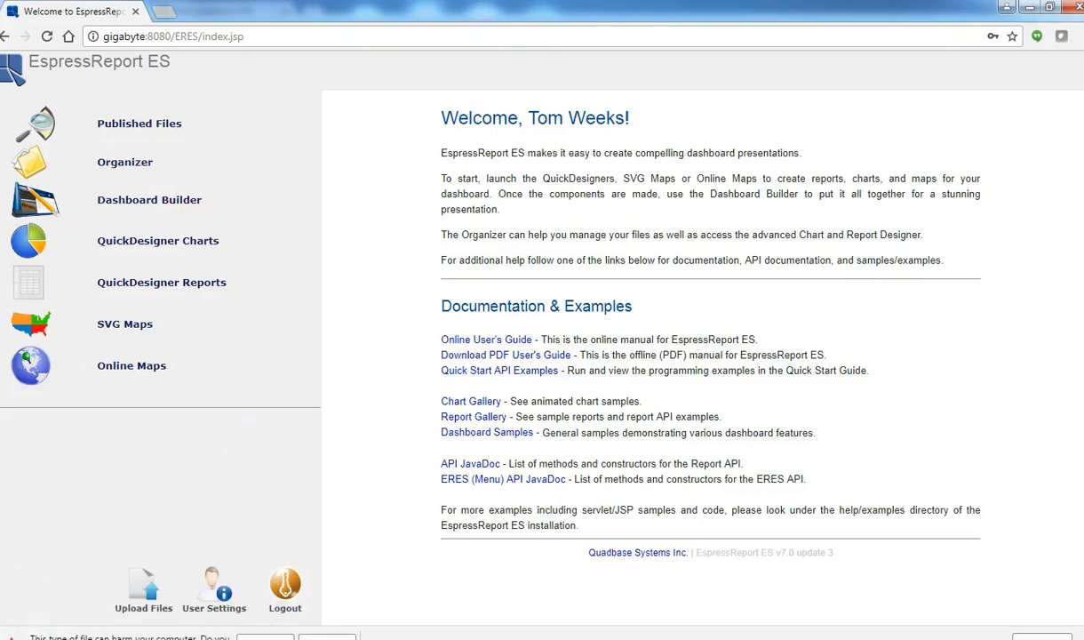
pyautogui.click(264, 637)
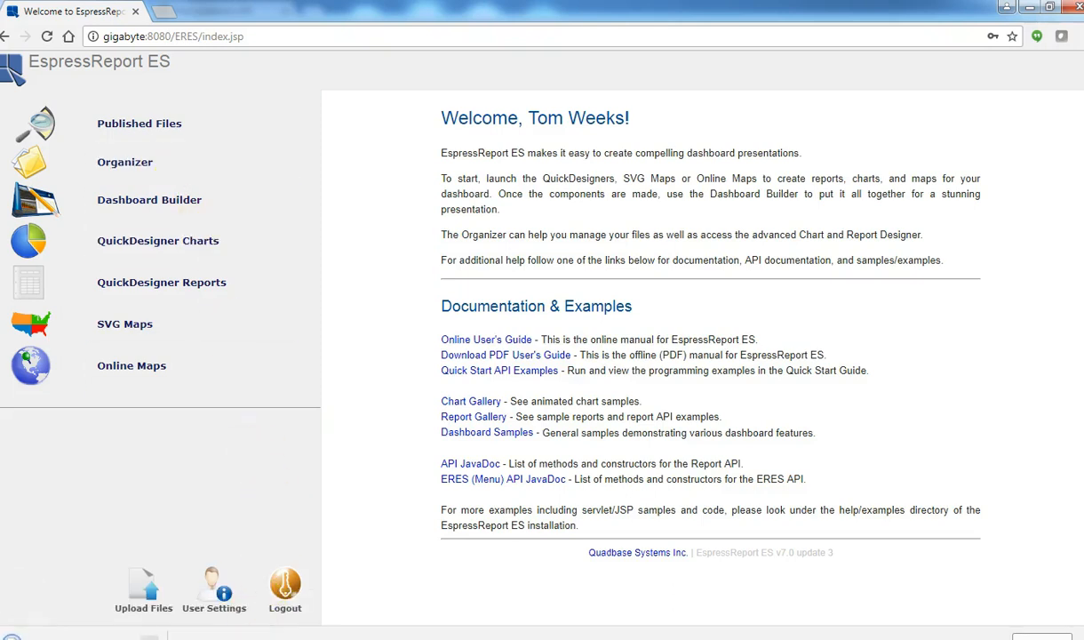
pyautogui.click(150, 636)
pyautogui.click(178, 553)
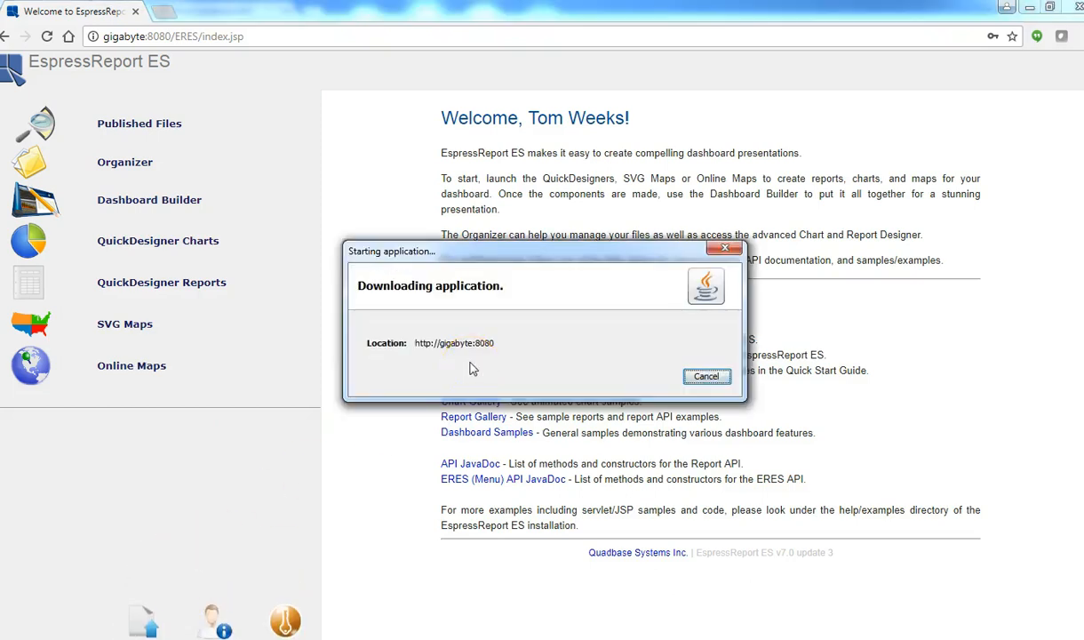
pyautogui.click(636, 397)
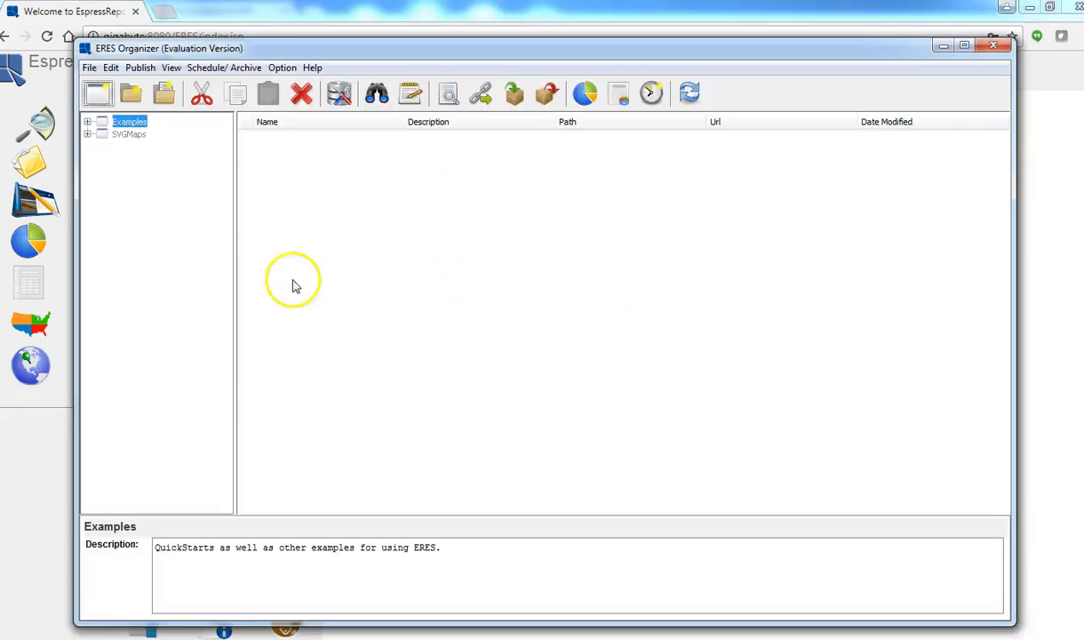
# Create a project named QuickStart_Examples with the description "Contains sample reports and charts used in this exercise in the QuickStart Guide.".
pyautogui.click(87, 121)
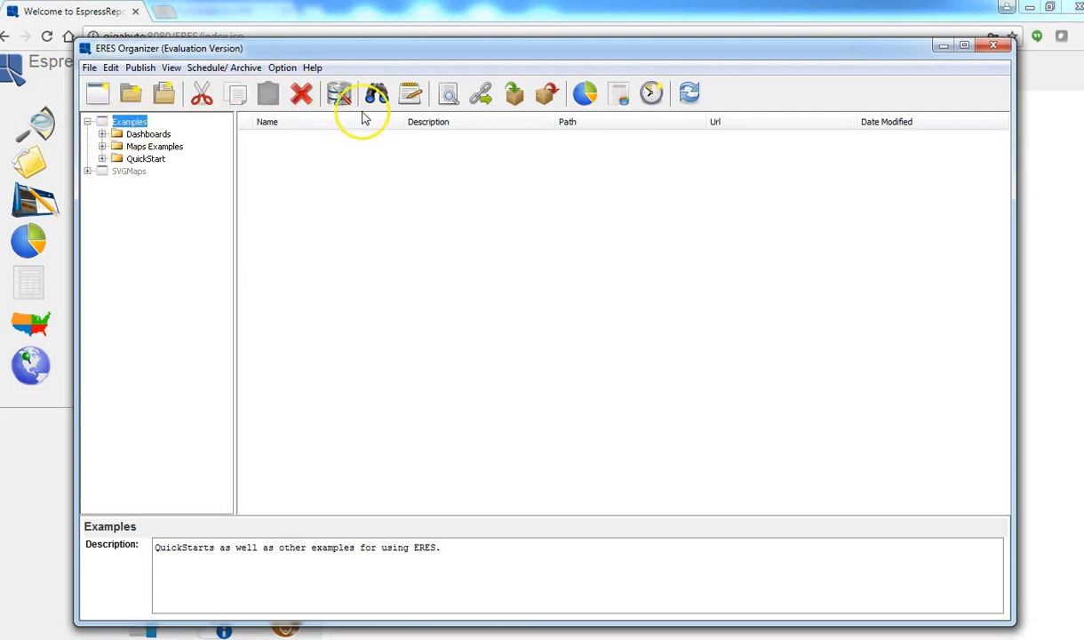
pyautogui.click(109, 100)
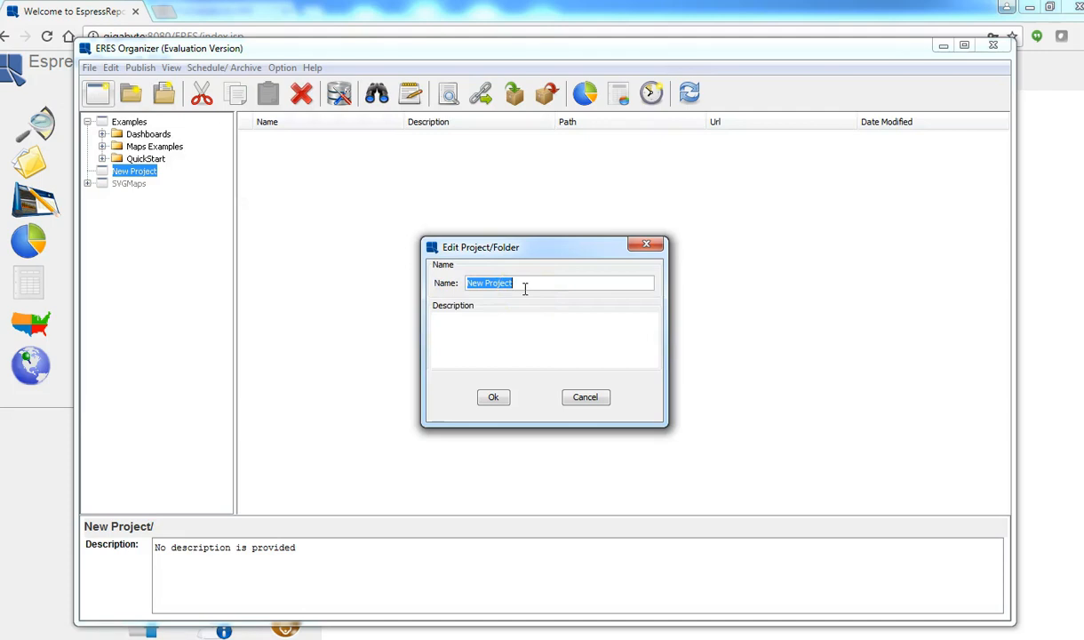
pyautogui.write('QuickStart_Examples')
pyautogui.click(535, 331)
pyautogui.click(498, 399)
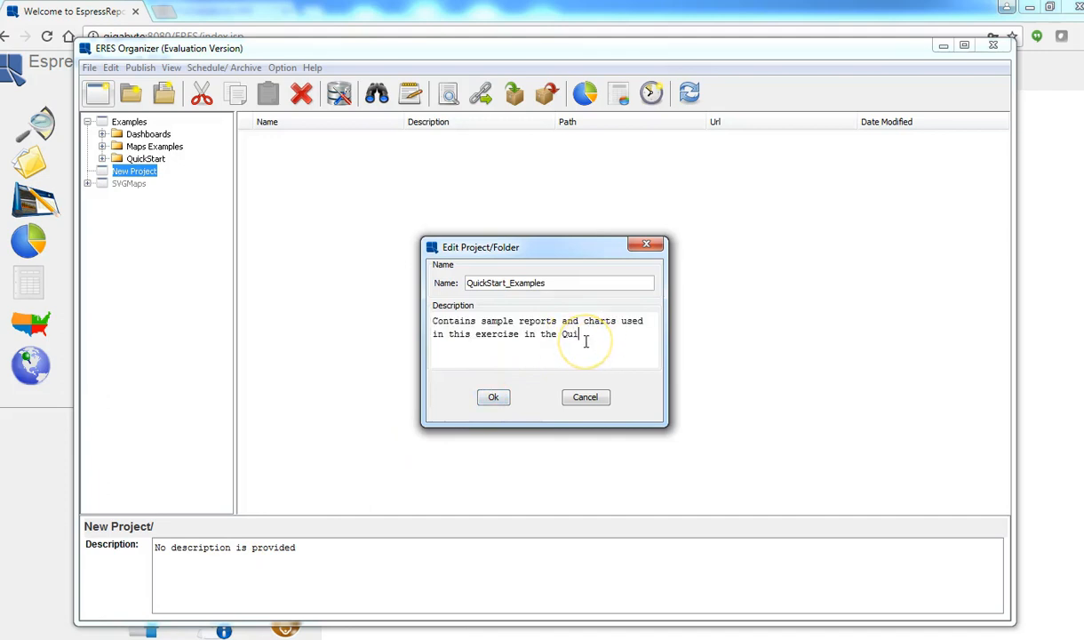
pyautogui.write('ckStart Guide.')
pyautogui.click(493, 398)
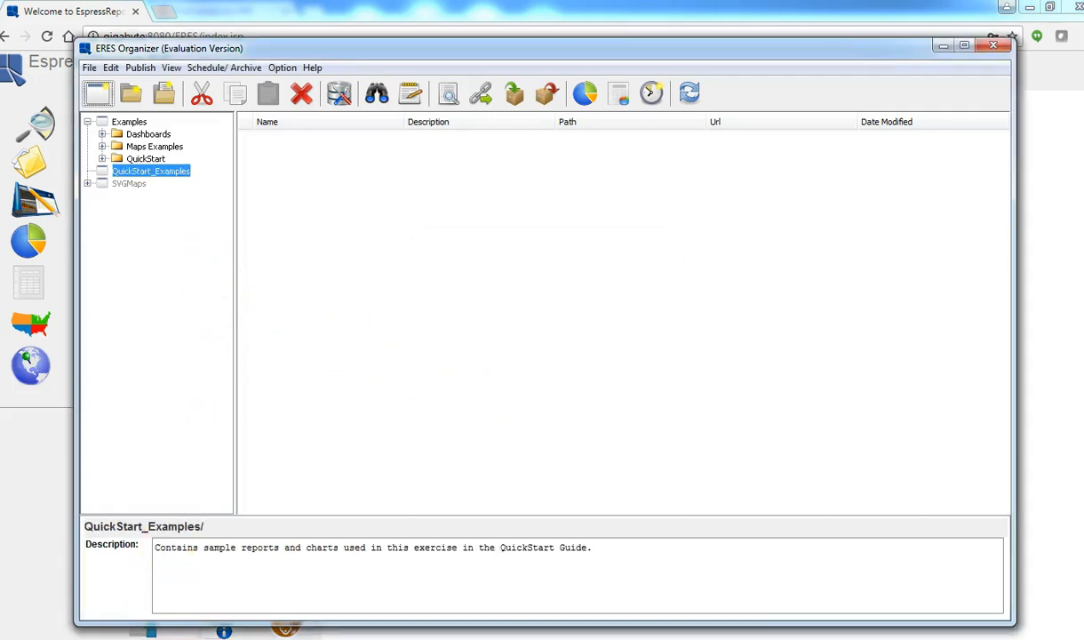
# Open the data registries and examine the data sources in Sample.xml without changing them.
pyautogui.click(338, 96)
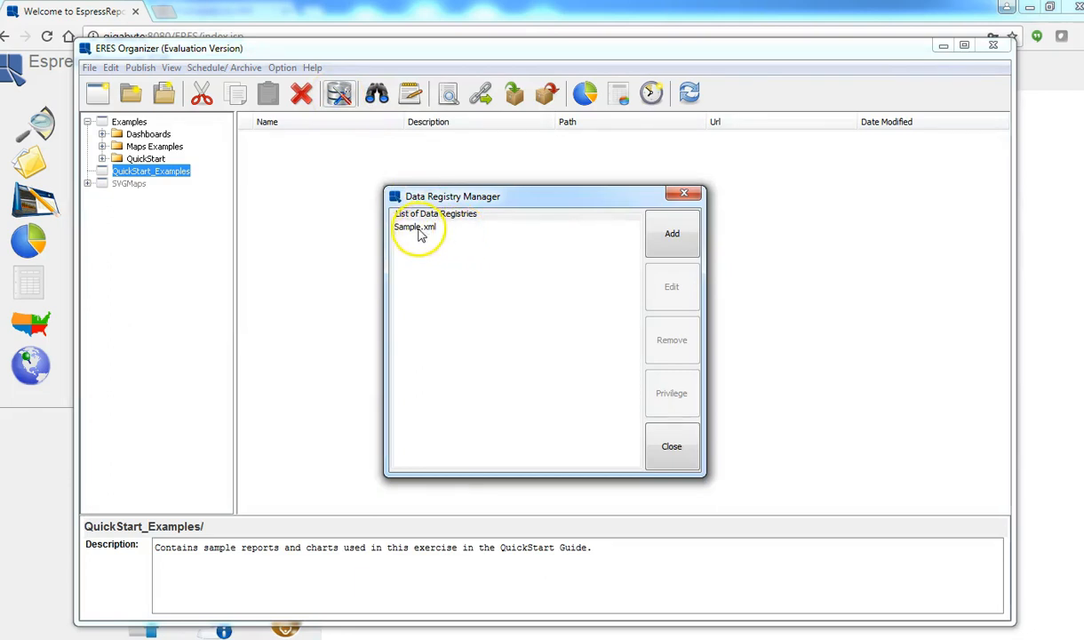
pyautogui.click(421, 232)
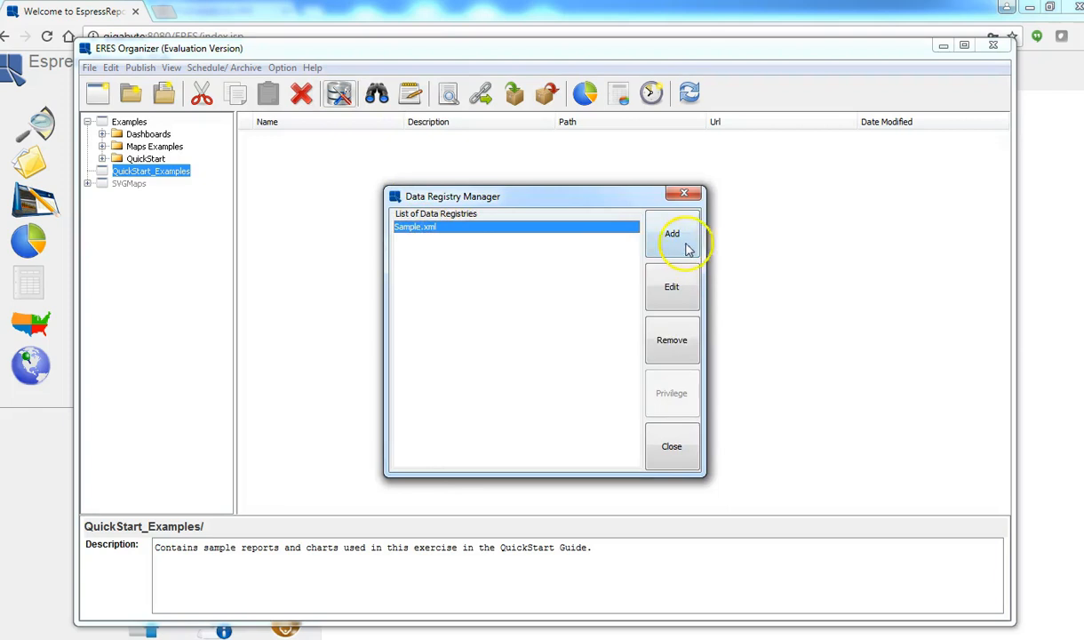
pyautogui.click(668, 294)
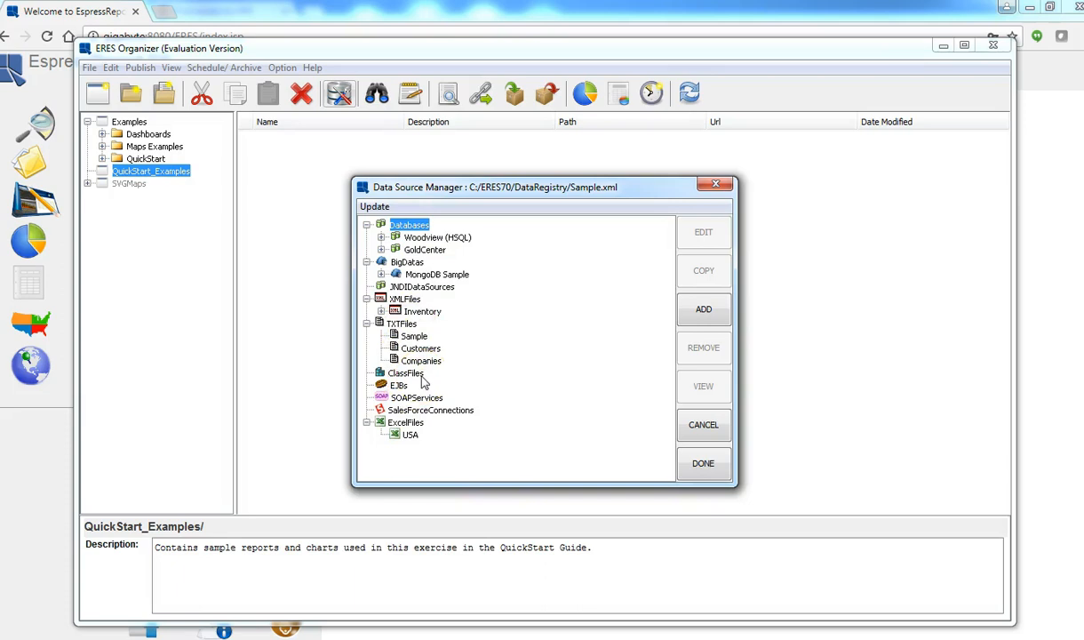
pyautogui.click(703, 428)
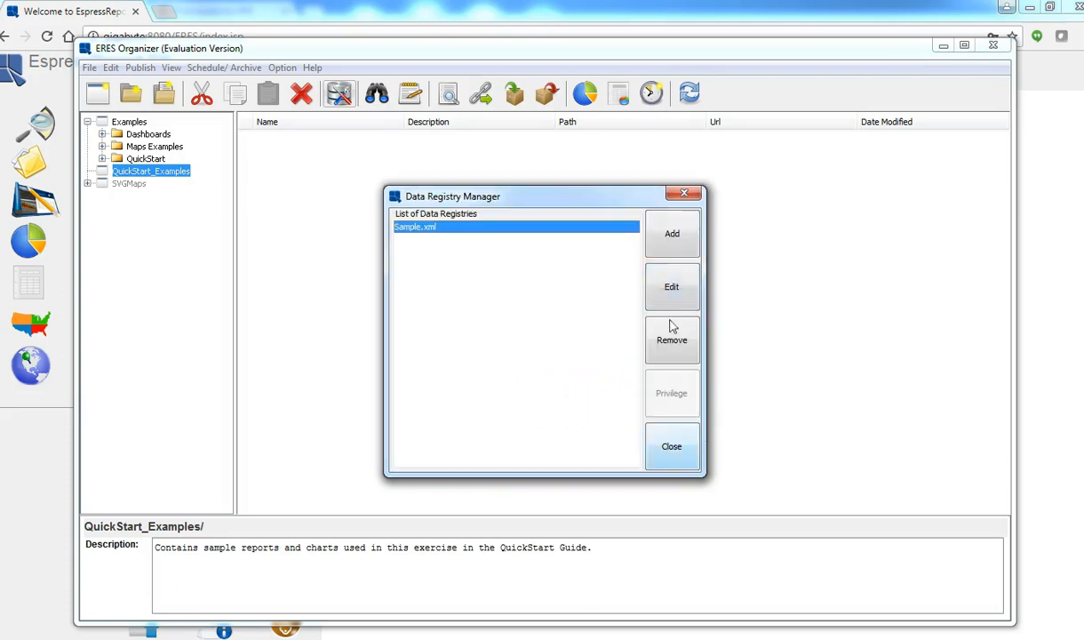
# Try to add a new data registry named QuickStart_Sample.
pyautogui.click(671, 238)
pyautogui.click(508, 344)
pyautogui.click(508, 344)
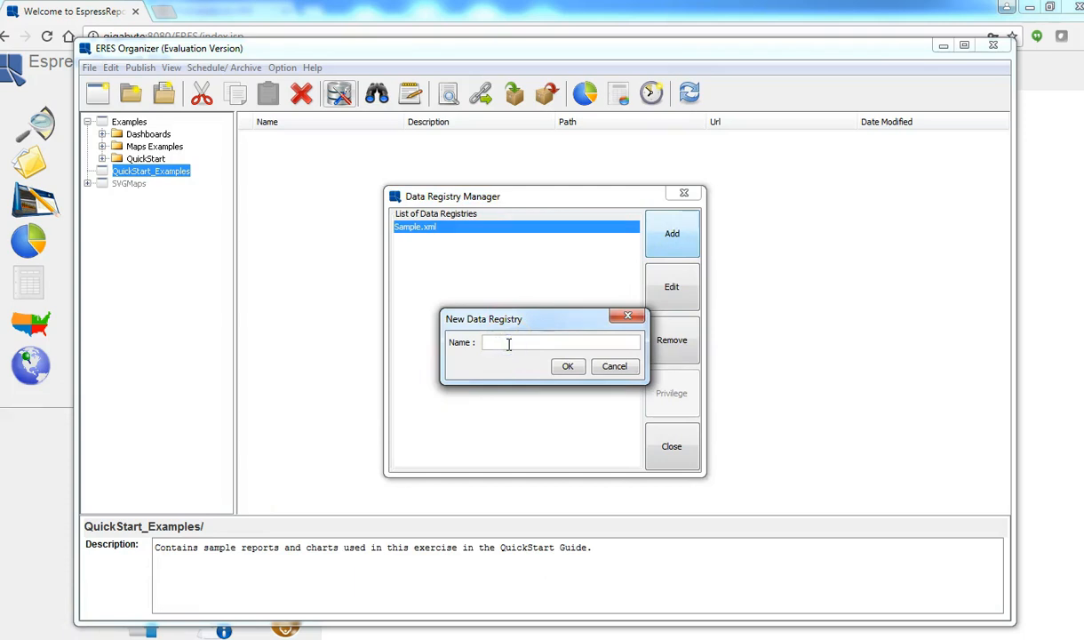
pyautogui.write('QuickStart_Sample')
pyautogui.click(556, 368)
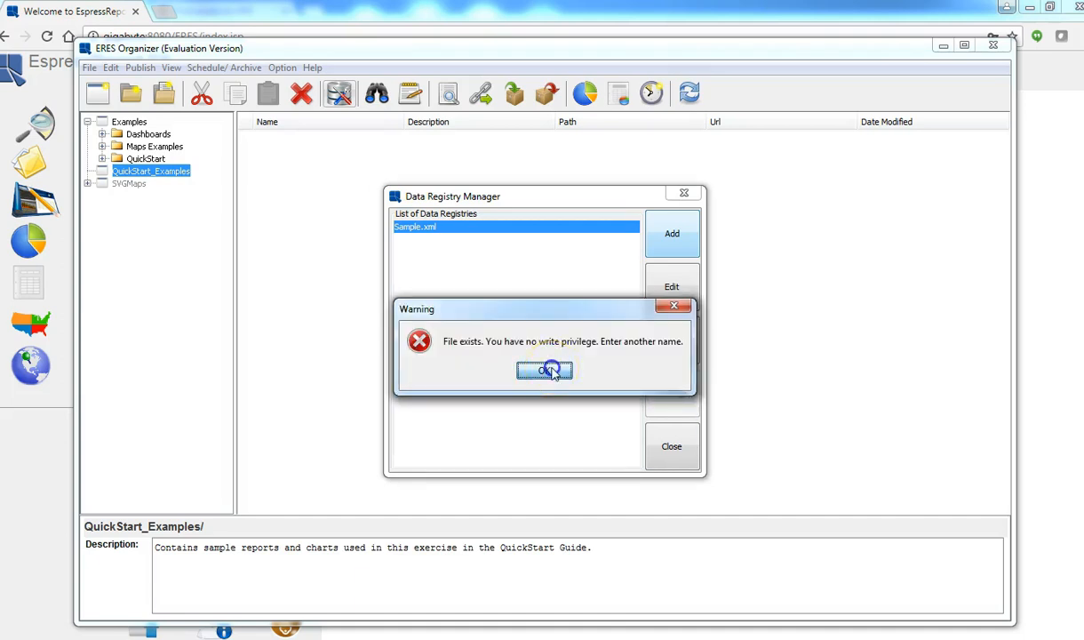
pyautogui.click(545, 371)
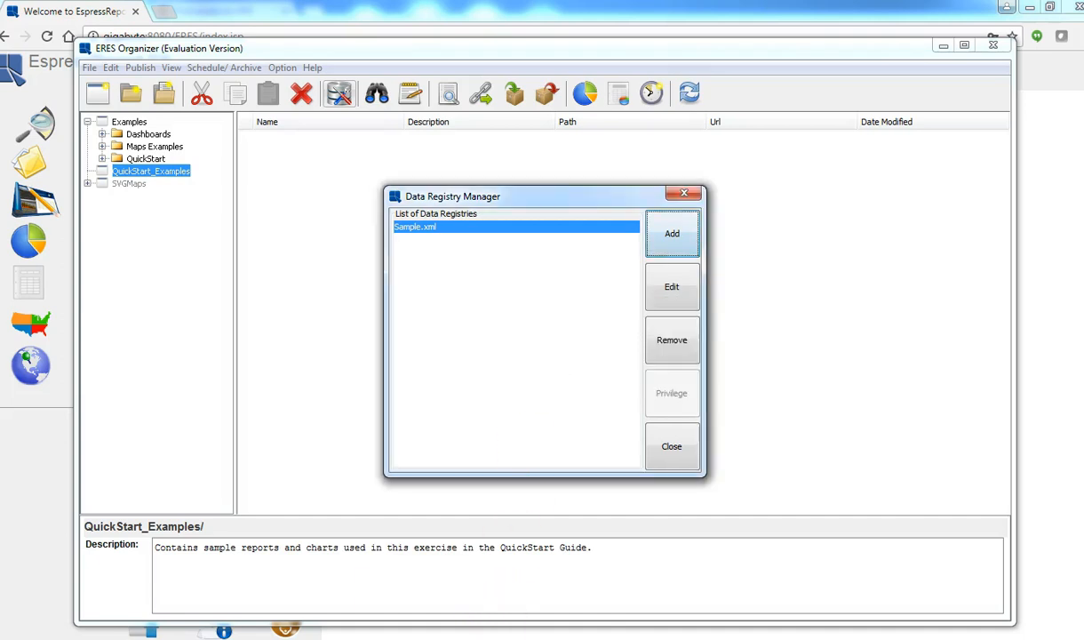
# Create the QuickStart_Sample data registry and open its list of data source types.
pyautogui.click(672, 233)
pyautogui.click(561, 339)
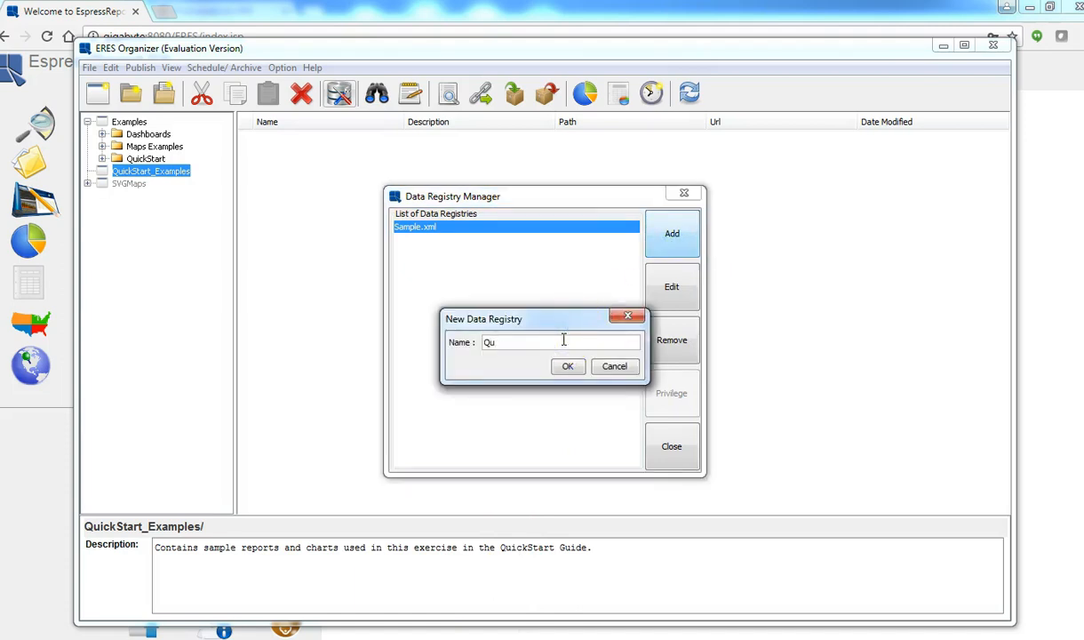
pyautogui.write('QuickStart_sample')
pyautogui.click(567, 366)
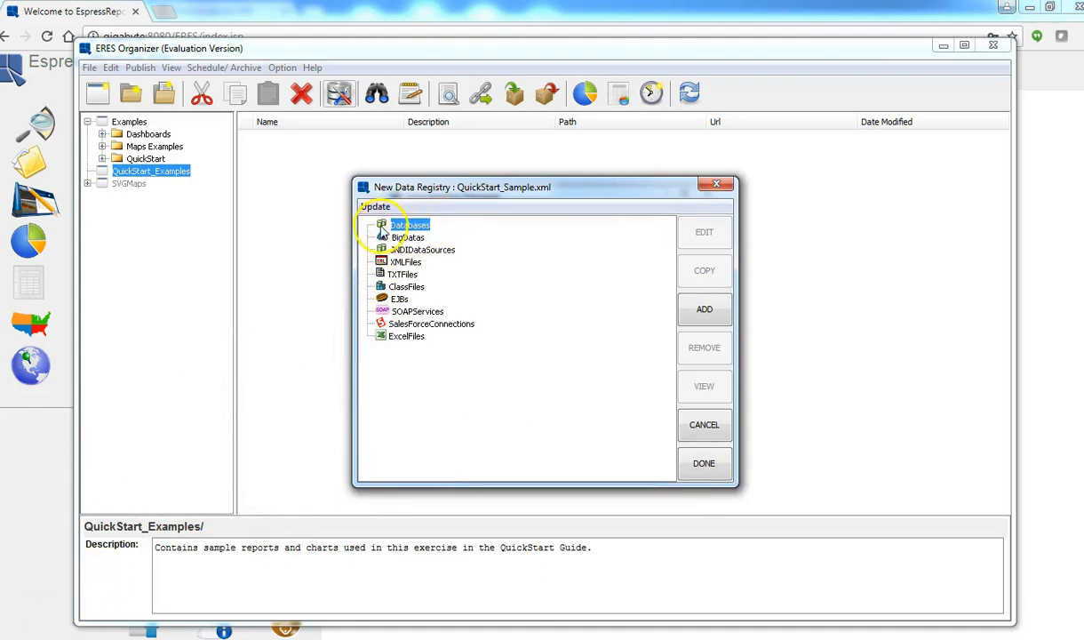
# Start a new database source in the registry and choose HSQL as its driver.
pyautogui.click(698, 313)
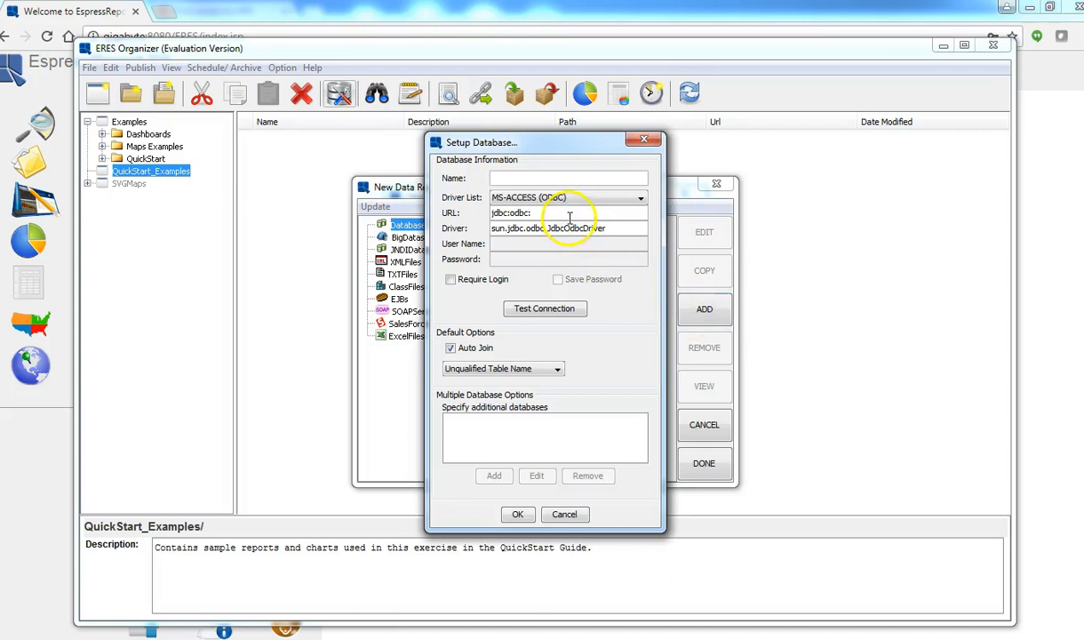
pyautogui.click(641, 199)
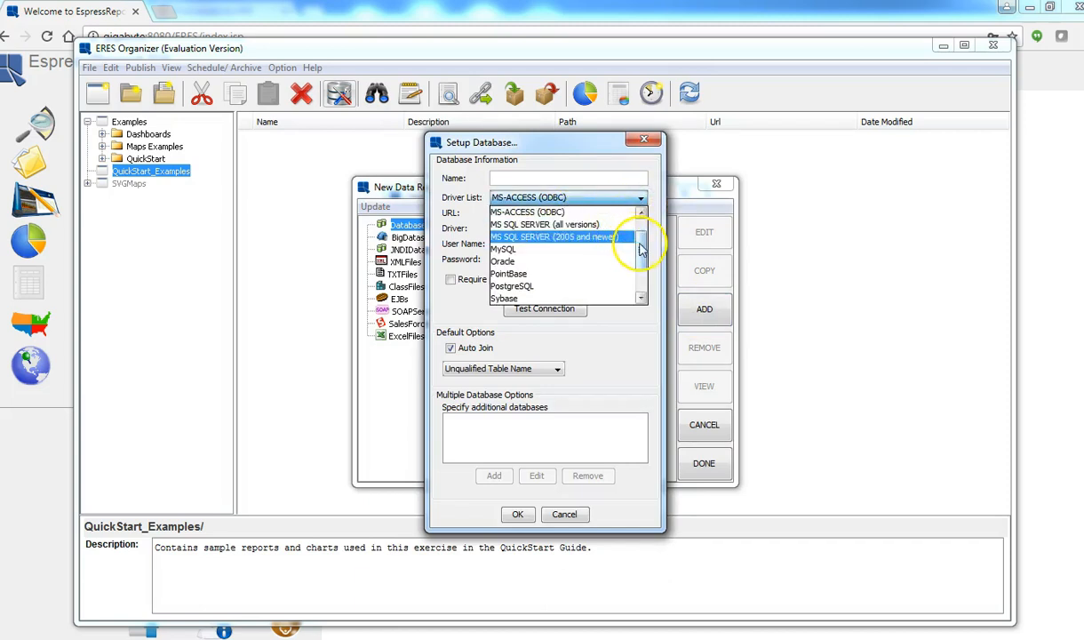
pyautogui.moveTo(637, 249); pyautogui.dragTo(630, 271)
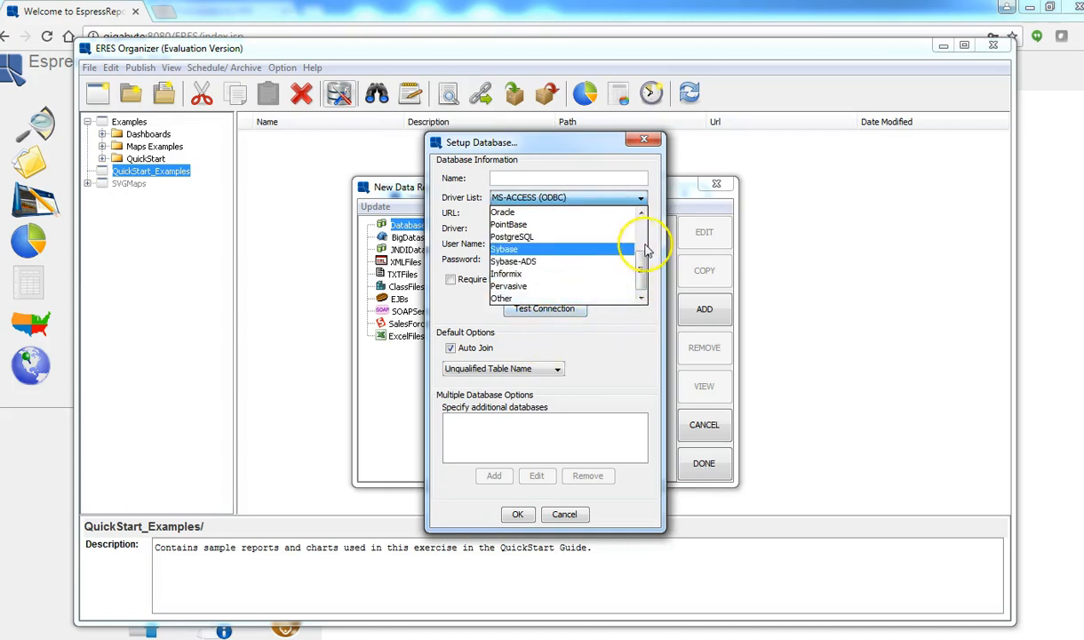
pyautogui.moveTo(636, 266); pyautogui.dragTo(635, 218)
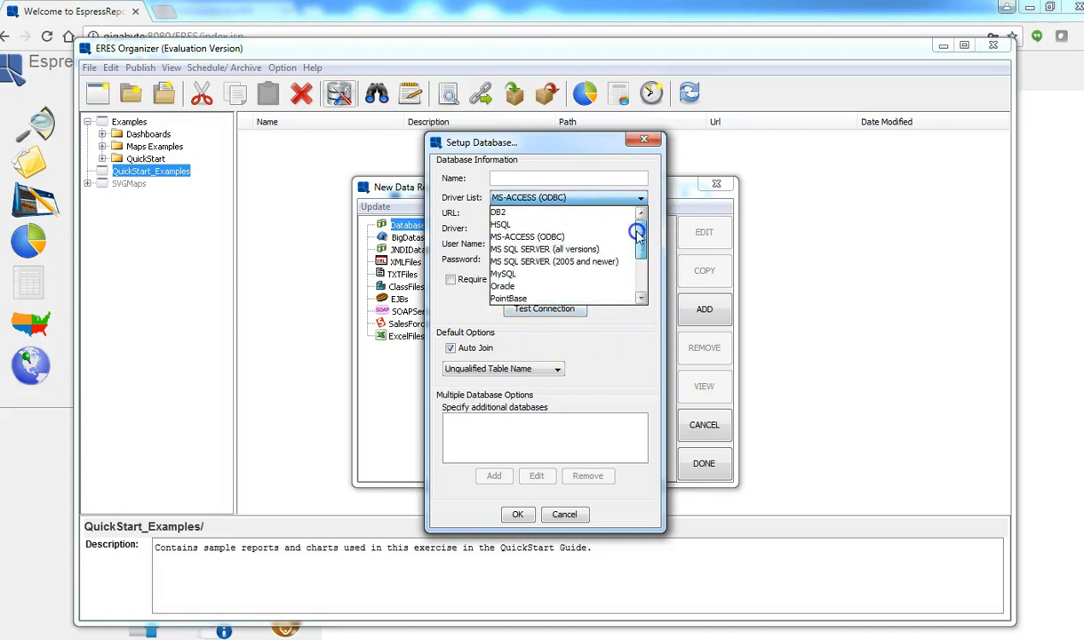
pyautogui.click(570, 226)
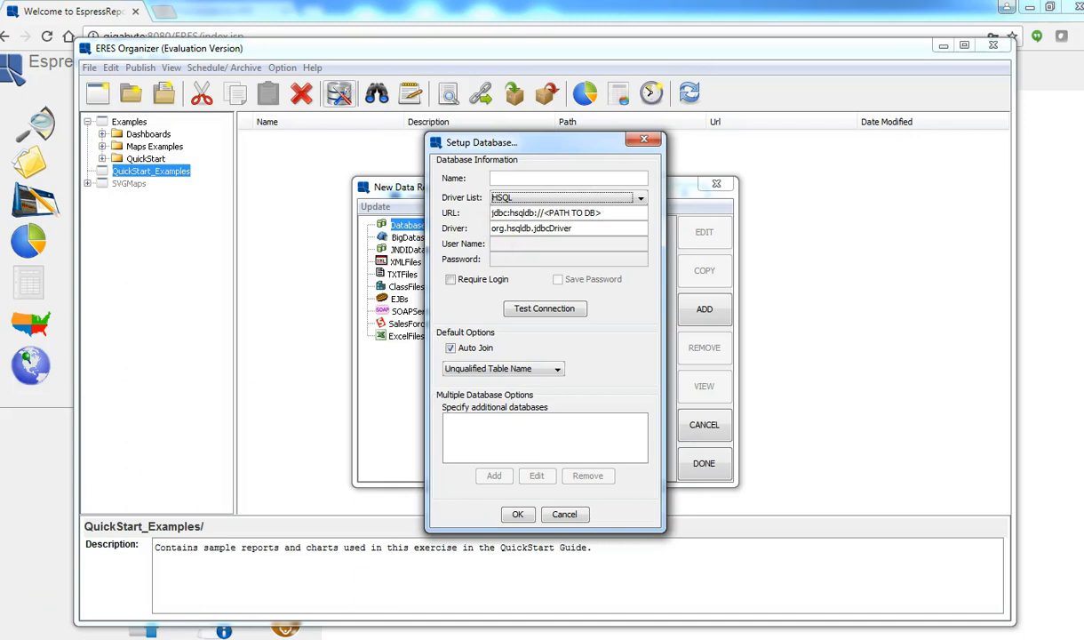
# Name the database Woodview and point its URL to help/examples/DataSources/database/woodview.
pyautogui.click(536, 177)
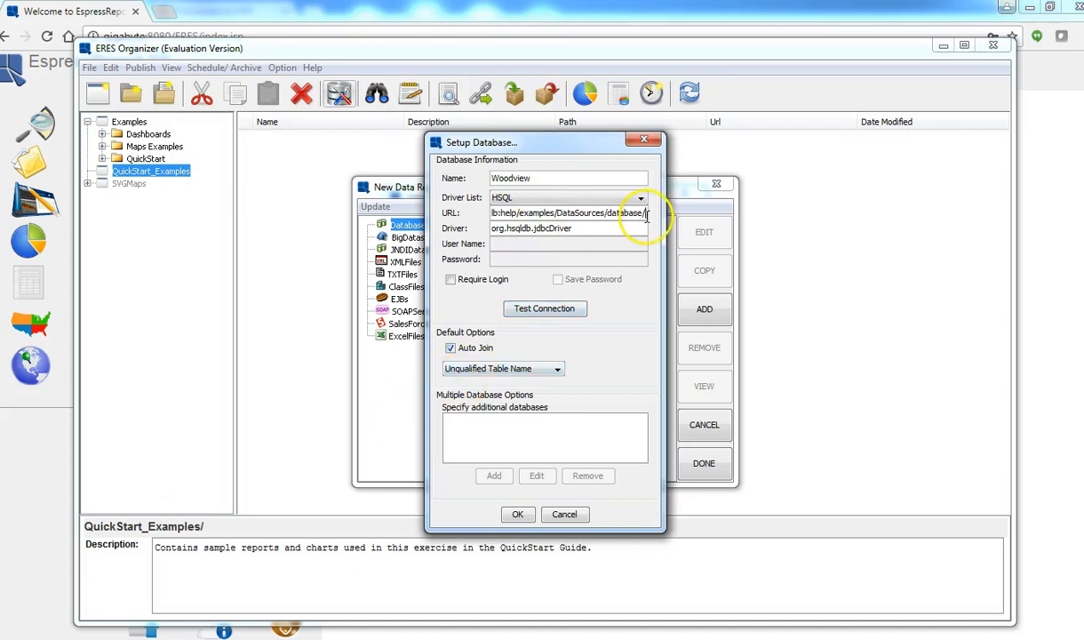
pyautogui.write('woodview')
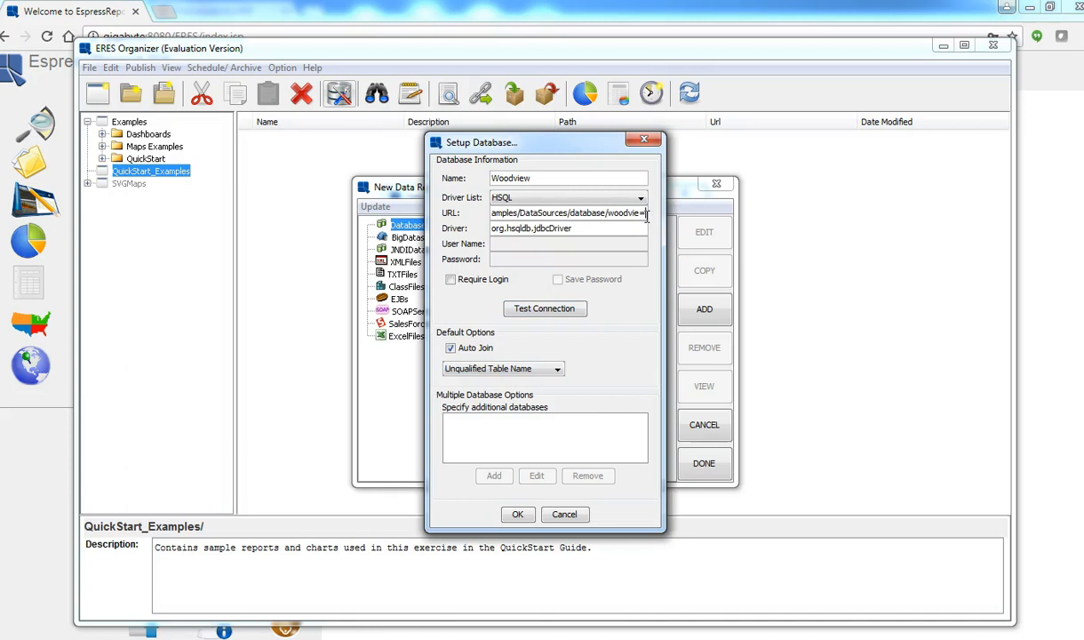
pyautogui.press('BackSpace')
pyautogui.press('BackSpace')
pyautogui.write('ew')
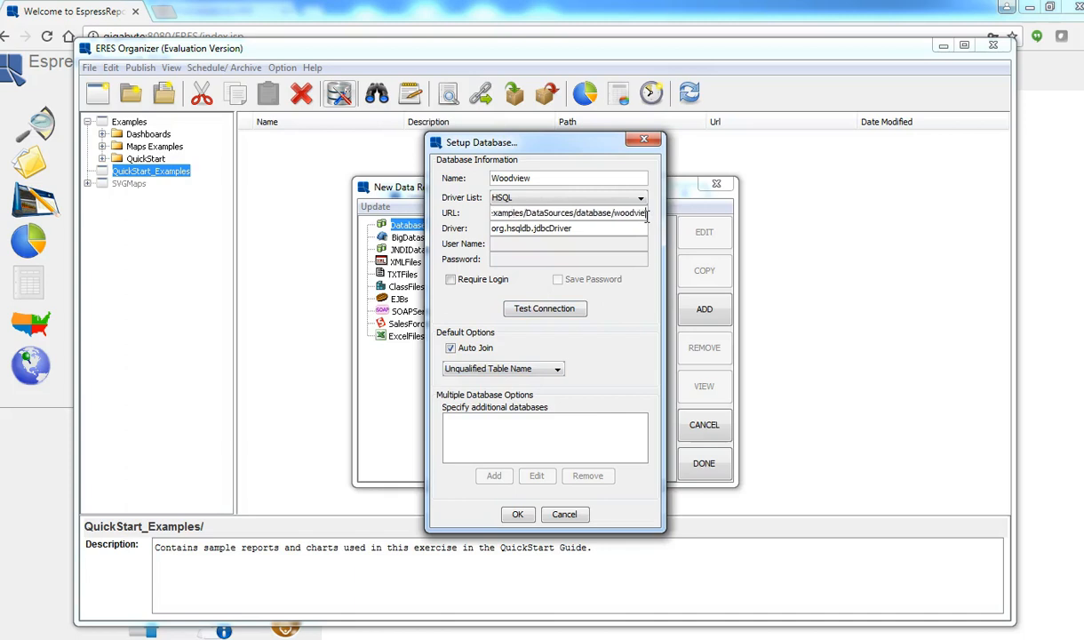
# Require login with a saved password for the database and set the user name to sa.
pyautogui.click(450, 279)
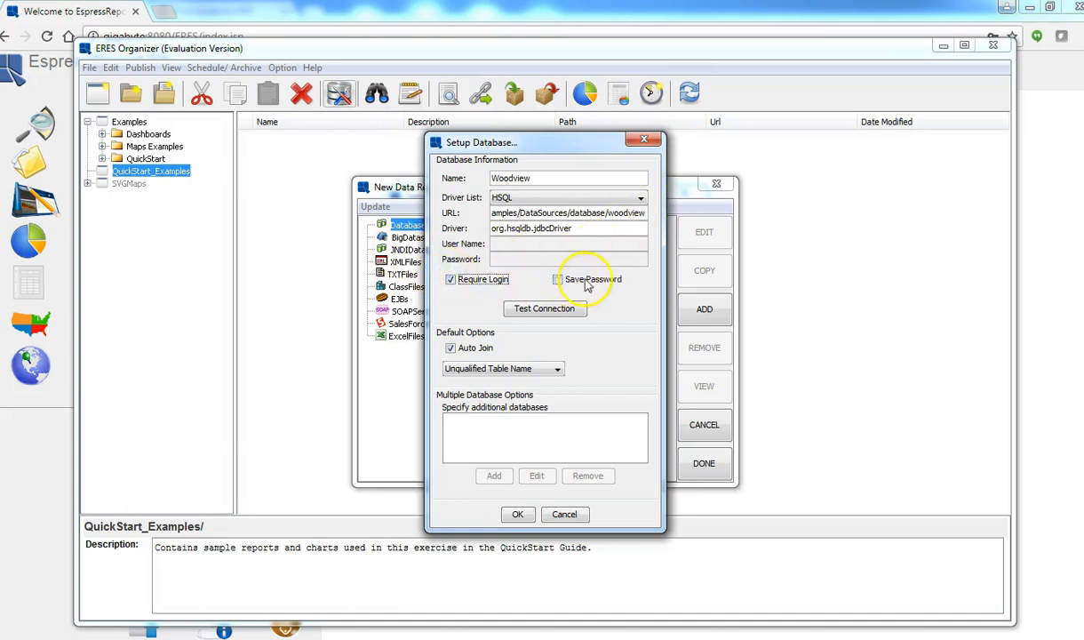
pyautogui.click(557, 279)
pyautogui.click(551, 244)
pyautogui.write('sa')
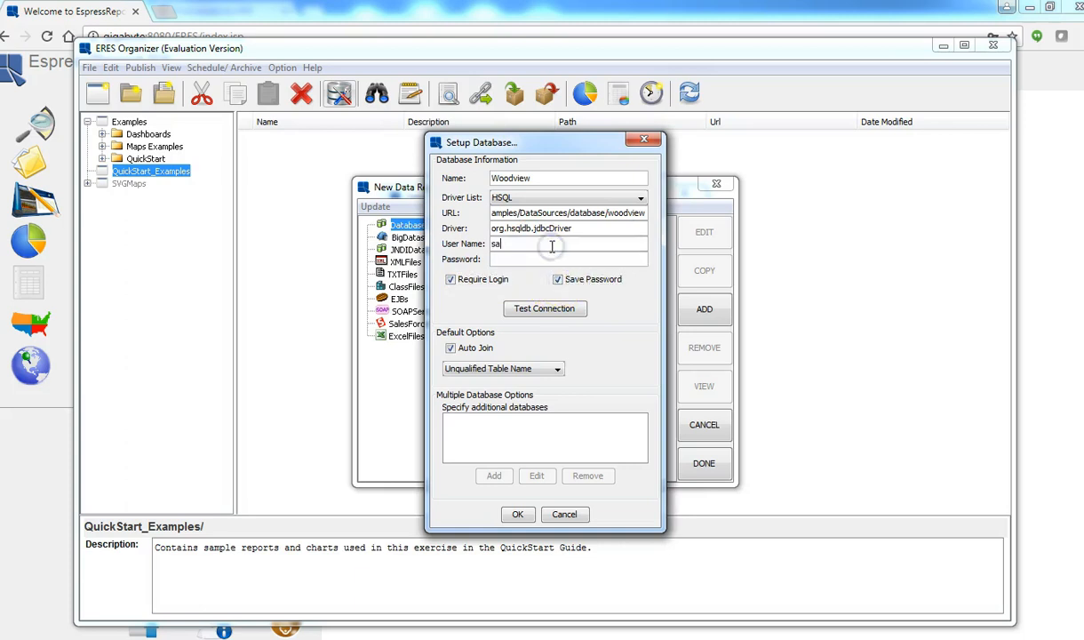
# Test the Woodview database connection and save the database to the registry.
pyautogui.click(541, 311)
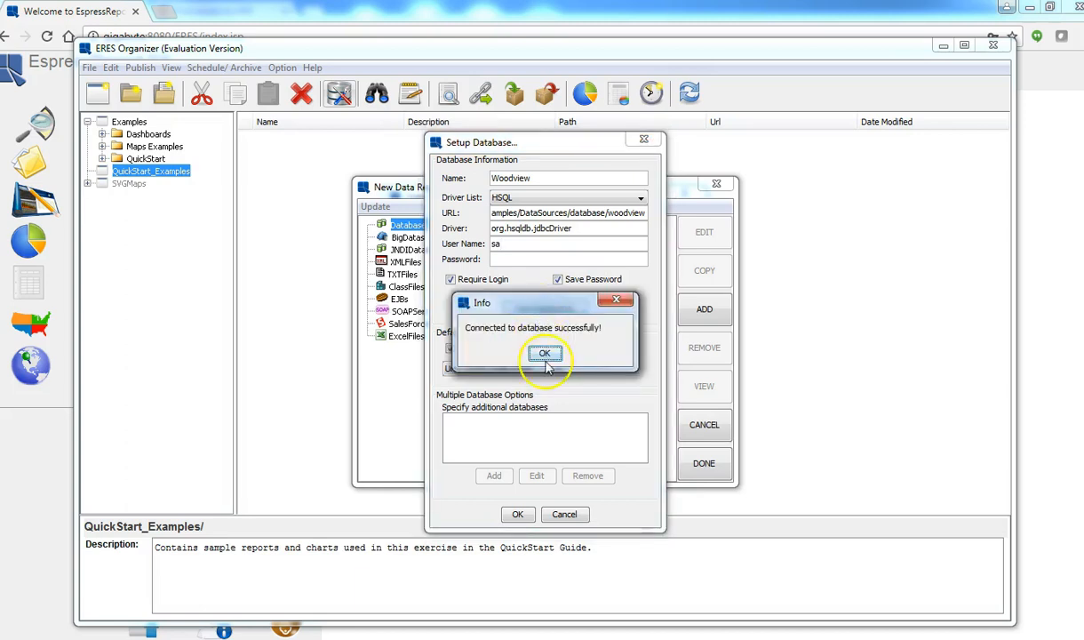
pyautogui.click(544, 354)
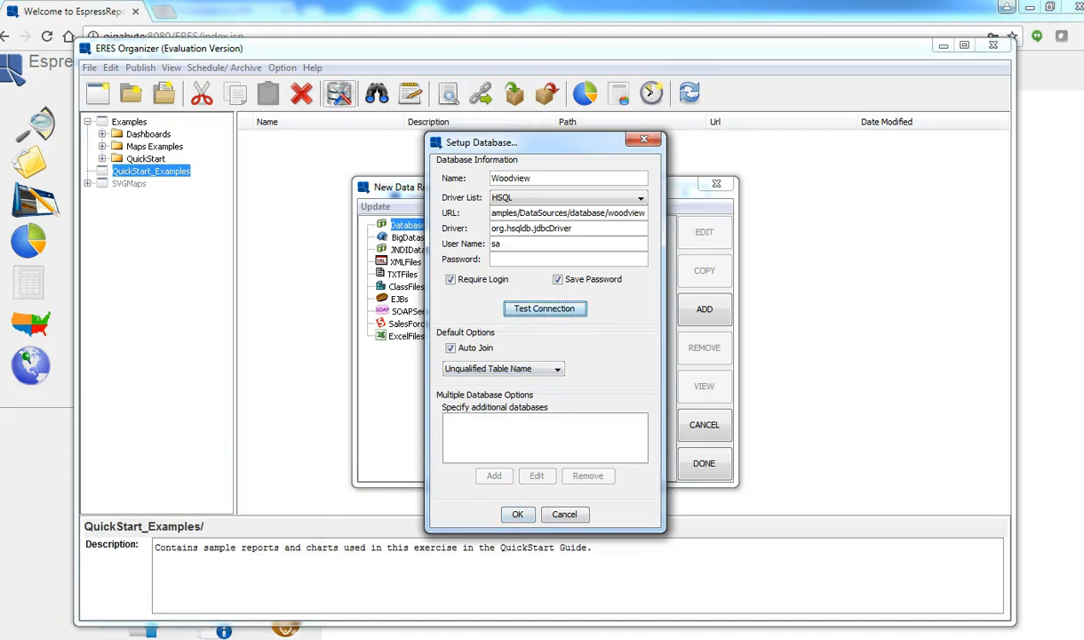
pyautogui.click(519, 514)
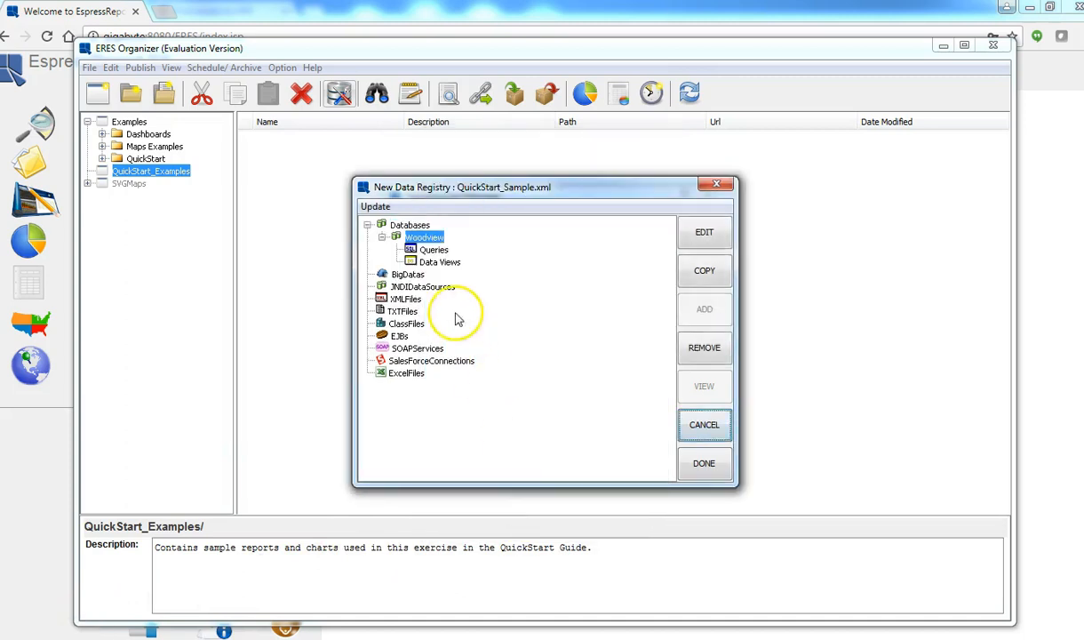
pyautogui.click(433, 252)
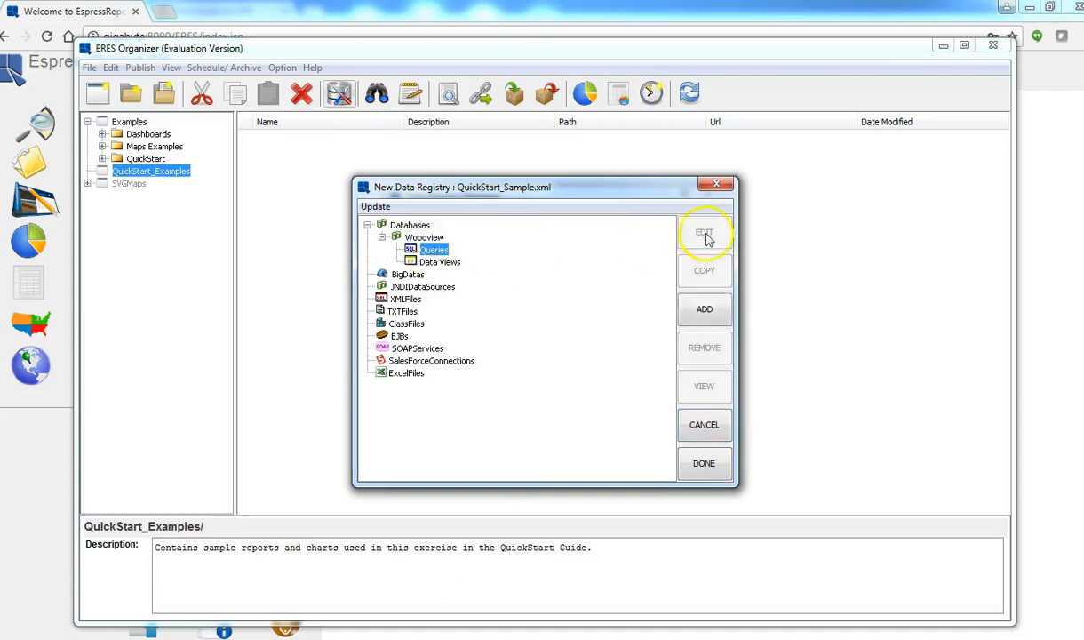
pyautogui.click(706, 309)
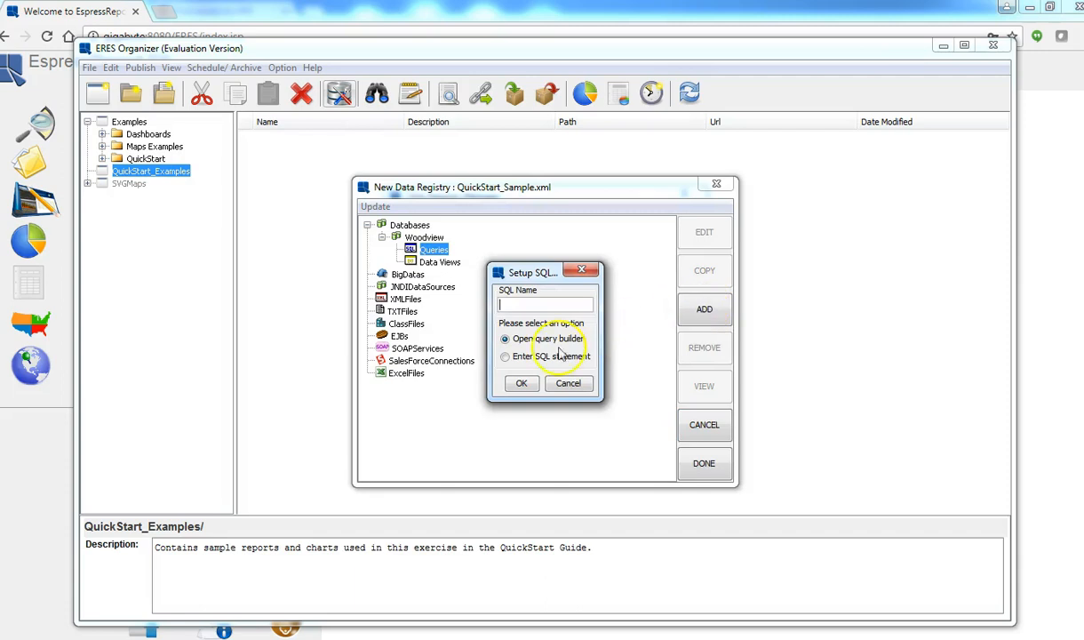
pyautogui.click(506, 357)
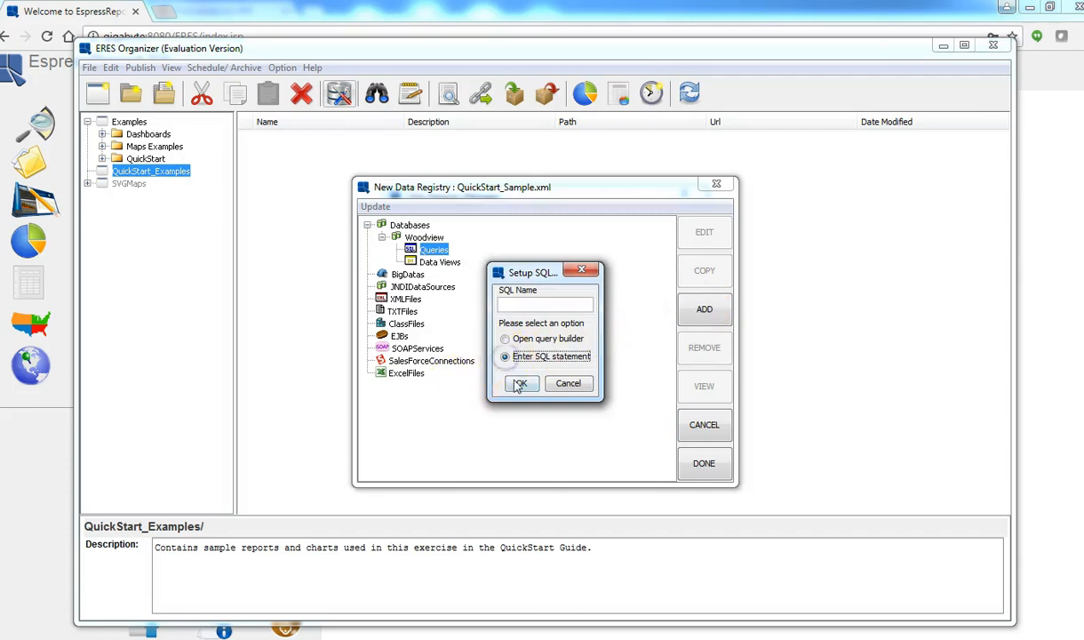
pyautogui.click(521, 384)
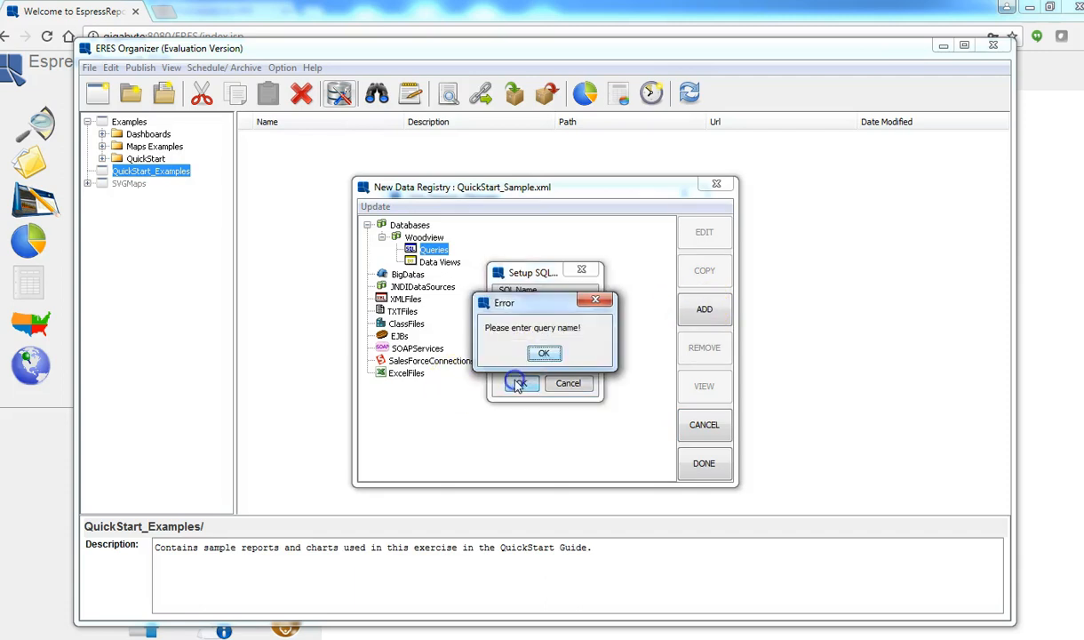
pyautogui.click(539, 354)
pyautogui.click(502, 301)
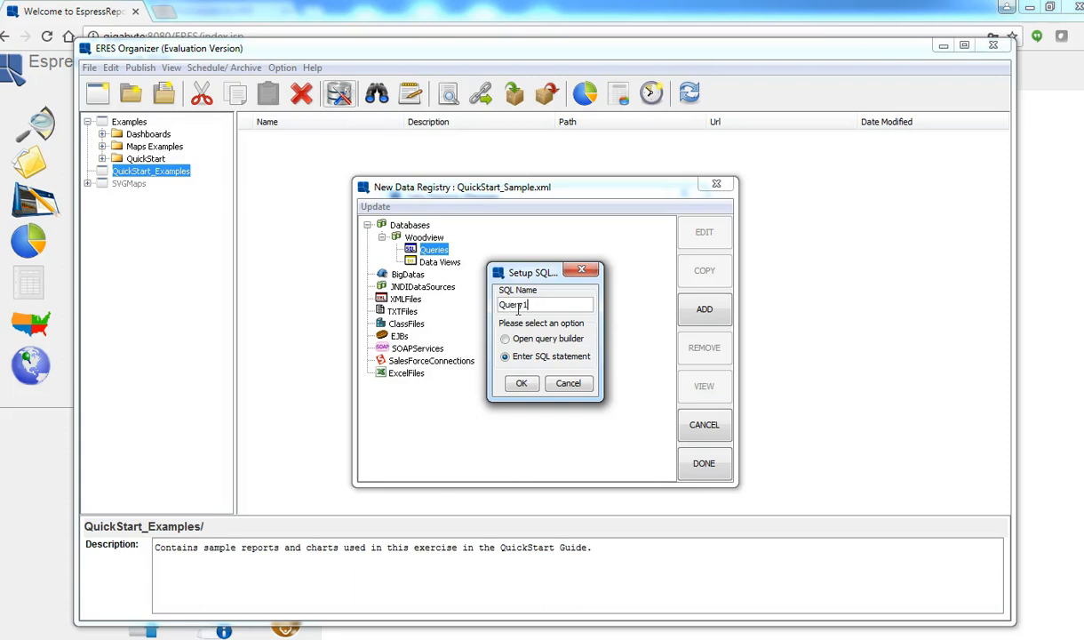
pyautogui.click(519, 384)
pyautogui.click(285, 183)
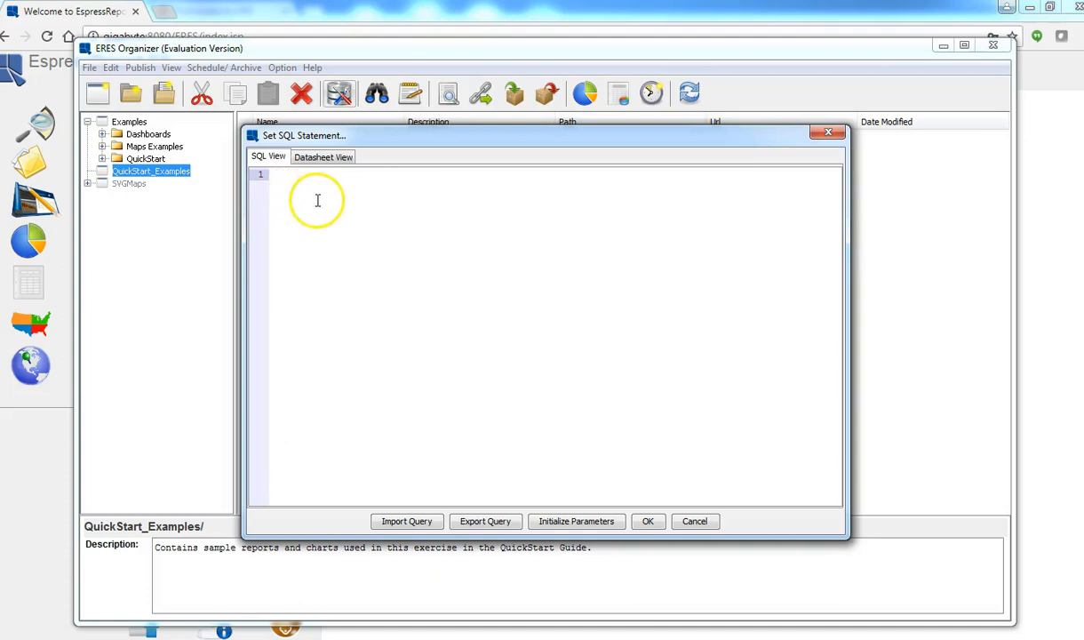
pyautogui.click(694, 521)
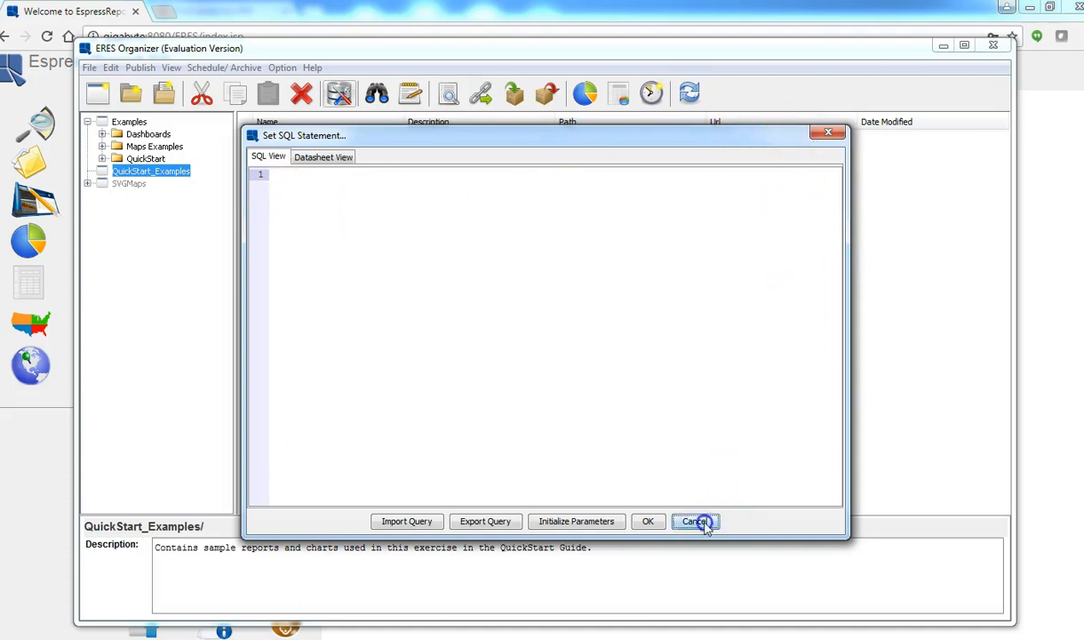
# Add a new query named Query1 under Woodview's Queries and open it in the query builder.
pyautogui.click(434, 249)
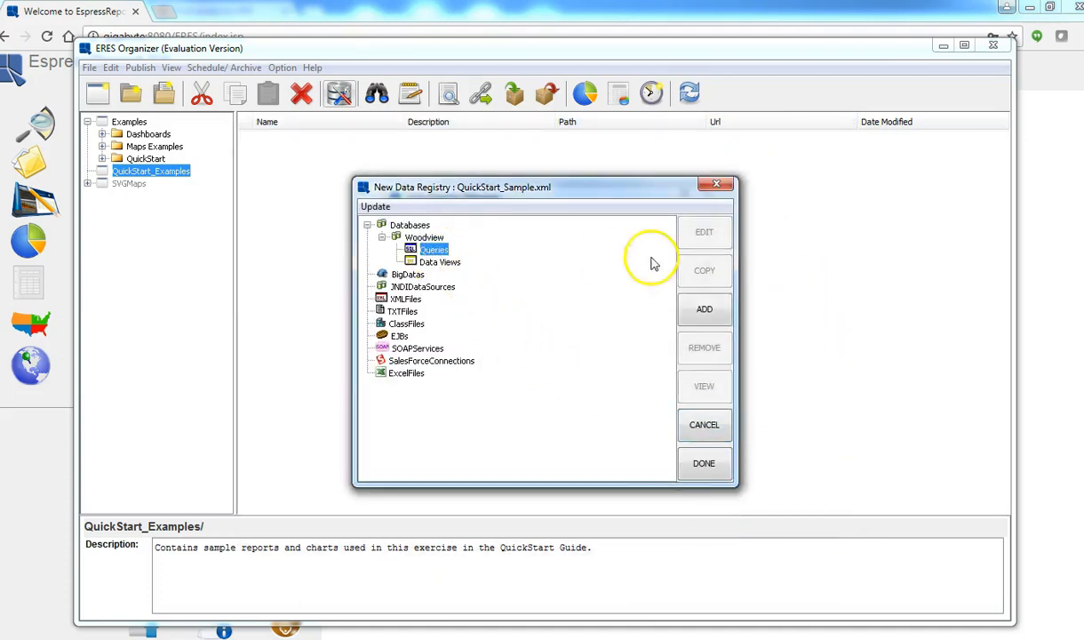
pyautogui.click(703, 313)
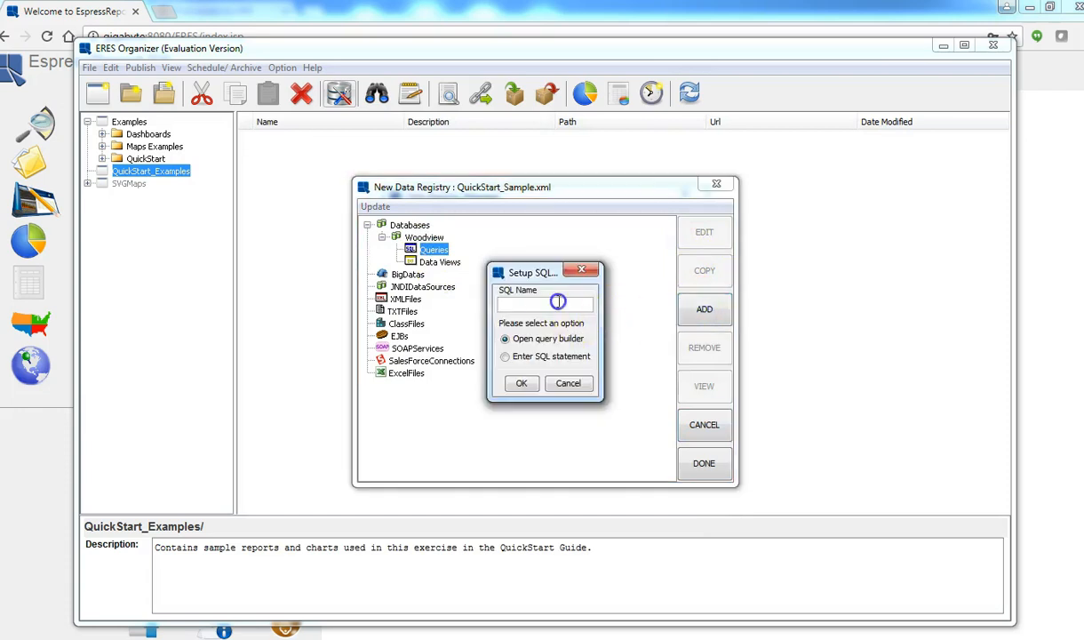
pyautogui.write('Query1')
pyautogui.click(521, 383)
pyautogui.click(449, 417)
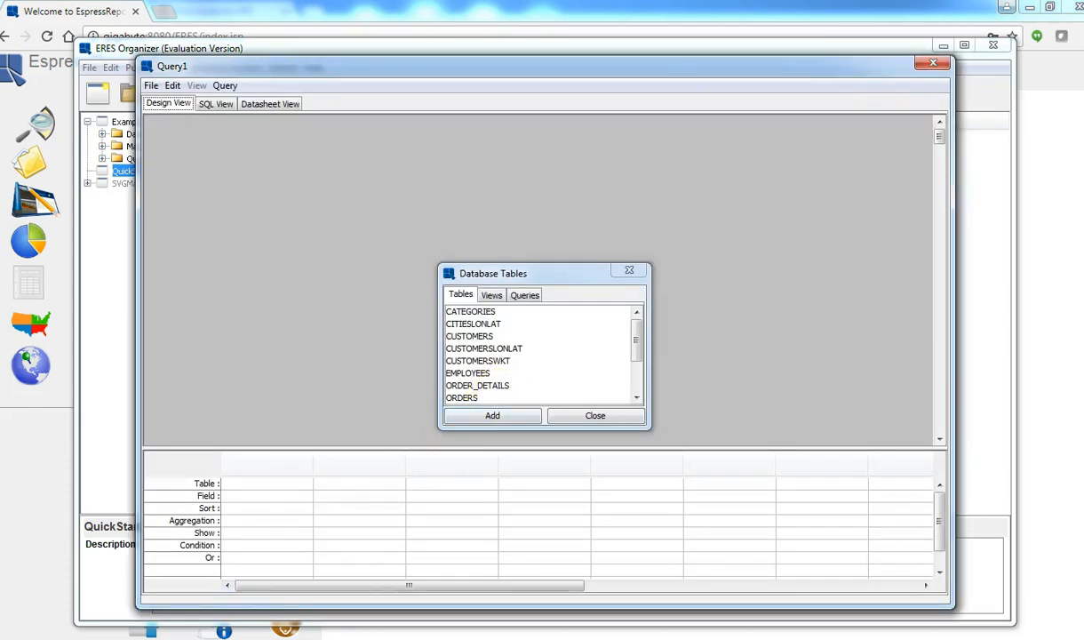
# Add the CATEGORIES, CUSTOMERS, ORDER_DETAILS, ORDERS and PRODUCTS tables to the query and close the table list.
pyautogui.click(491, 296)
pyautogui.click(465, 296)
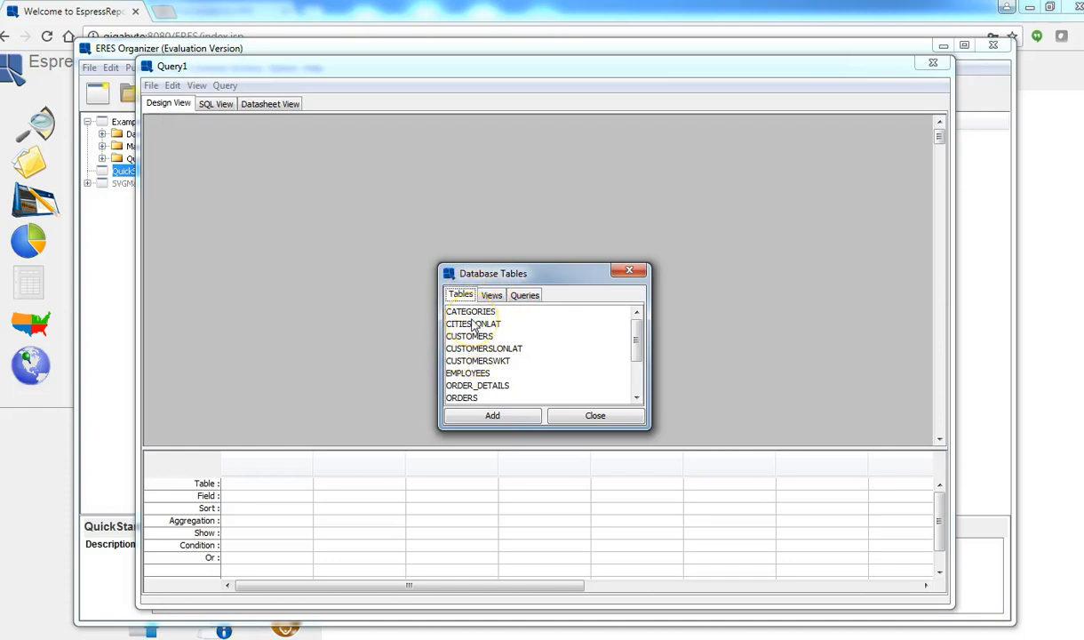
pyautogui.doubleClick(472, 313)
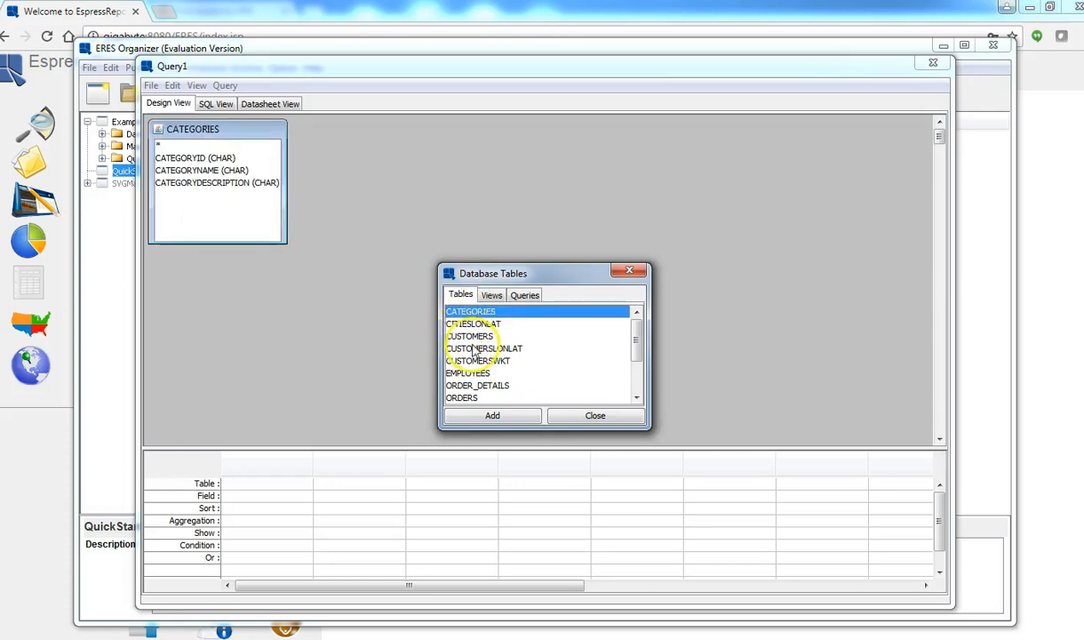
pyautogui.doubleClick(474, 341)
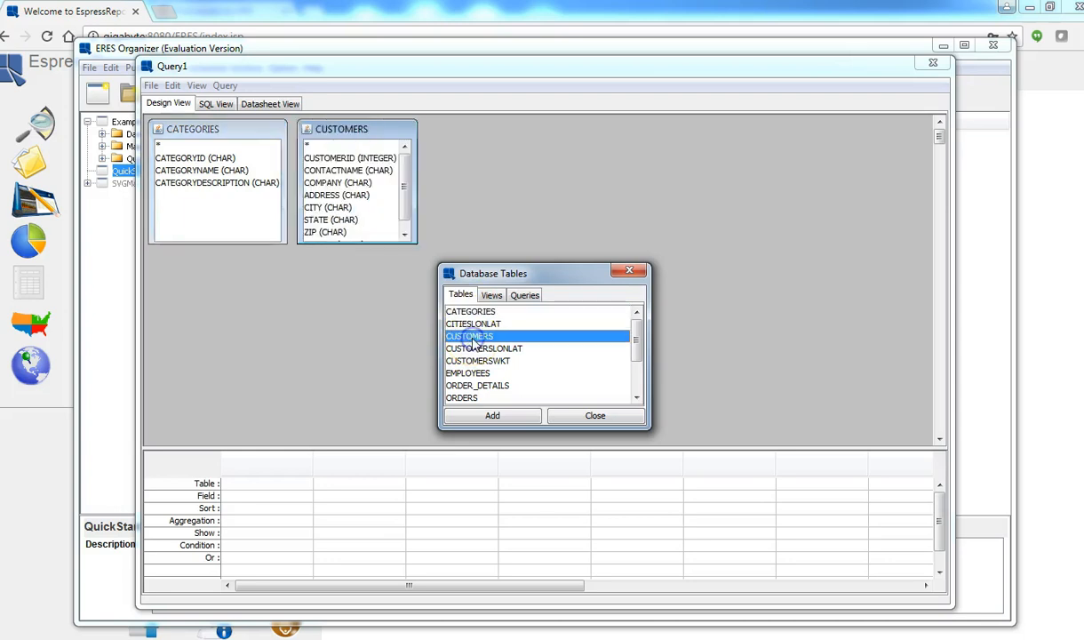
pyautogui.doubleClick(484, 386)
pyautogui.doubleClick(462, 398)
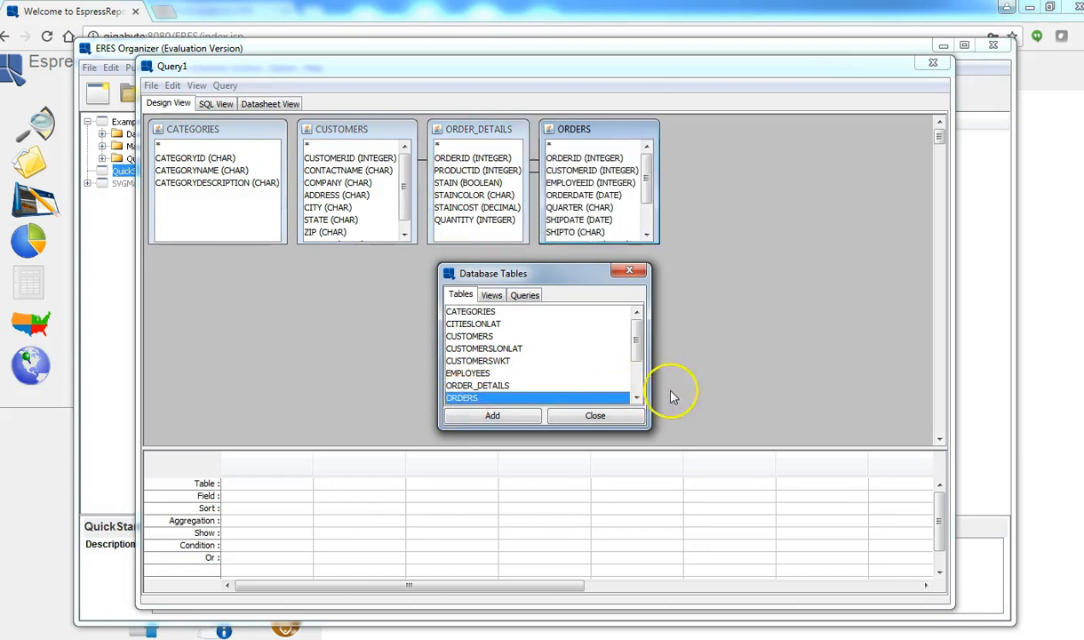
pyautogui.click(636, 397)
pyautogui.click(636, 397)
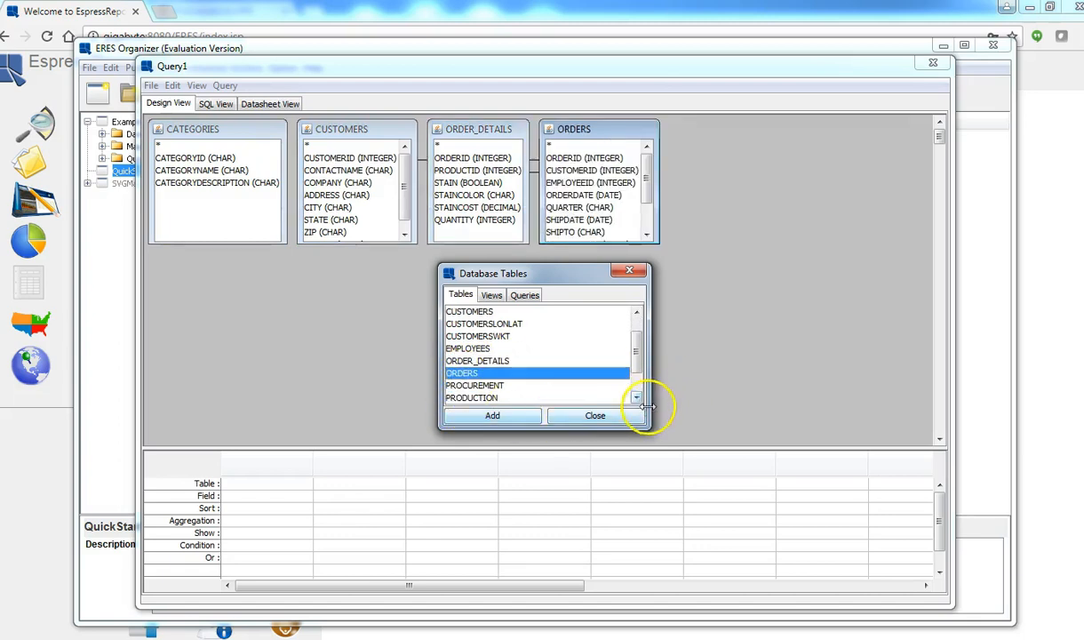
pyautogui.click(636, 397)
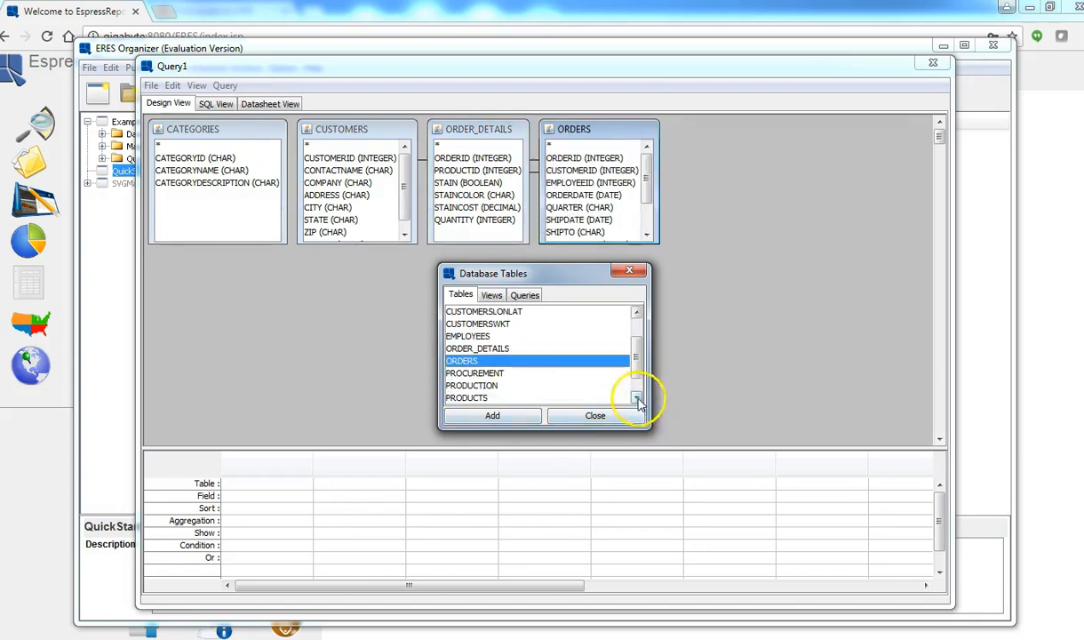
pyautogui.doubleClick(481, 399)
pyautogui.click(569, 416)
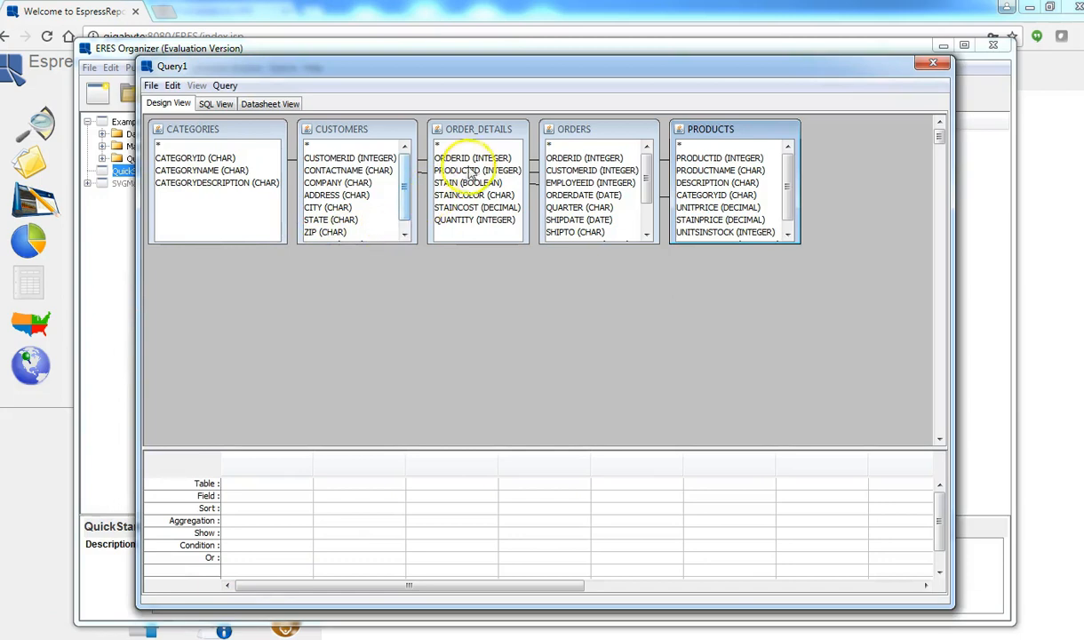
# Add to the query ORDERID from ORDERS, COMPANY and ZIP from CUSTOMERS, CATEGORYNAME from CATEGORIES, PRODUCTNAME and UNITPRICE from PRODUCTS, and QUANTITY from ORDER_DETAILS.
pyautogui.doubleClick(592, 158)
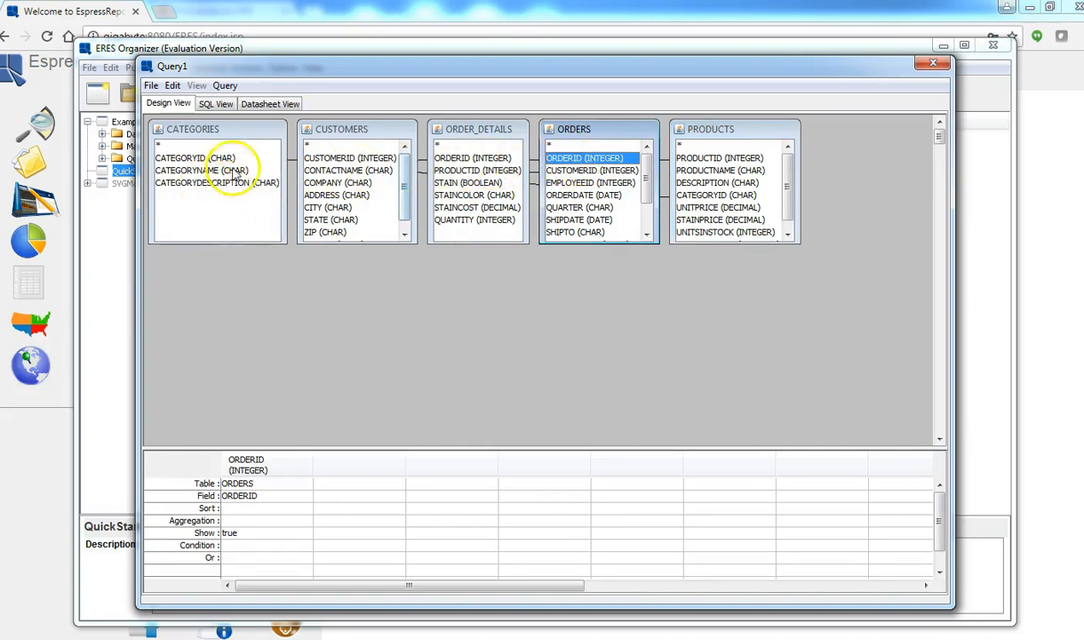
pyautogui.doubleClick(337, 182)
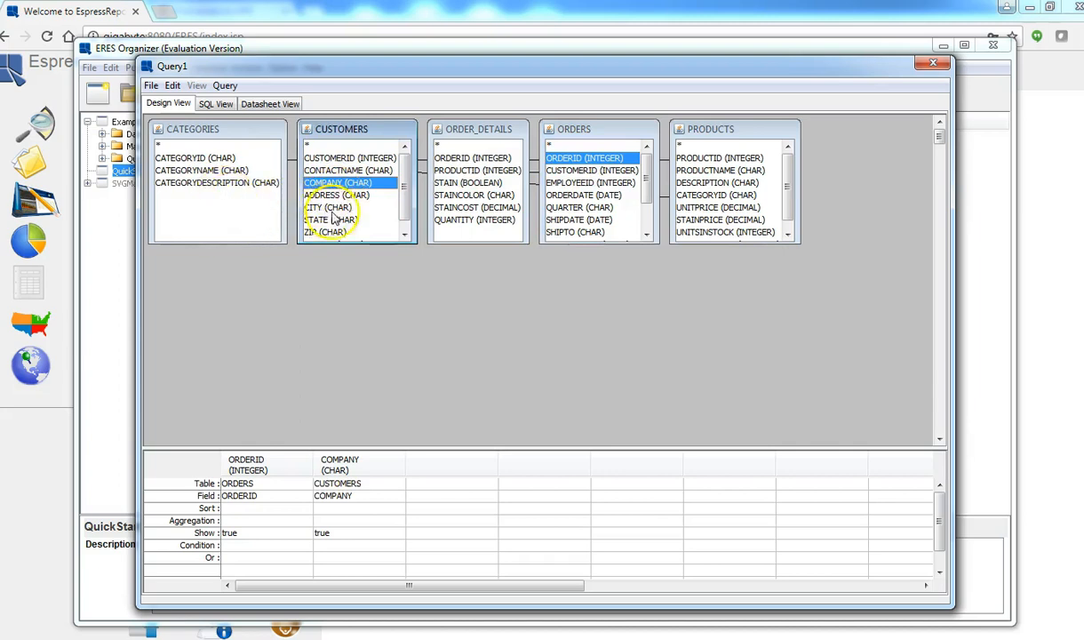
pyautogui.scroll(-1, 400, 227)
pyautogui.doubleClick(330, 223)
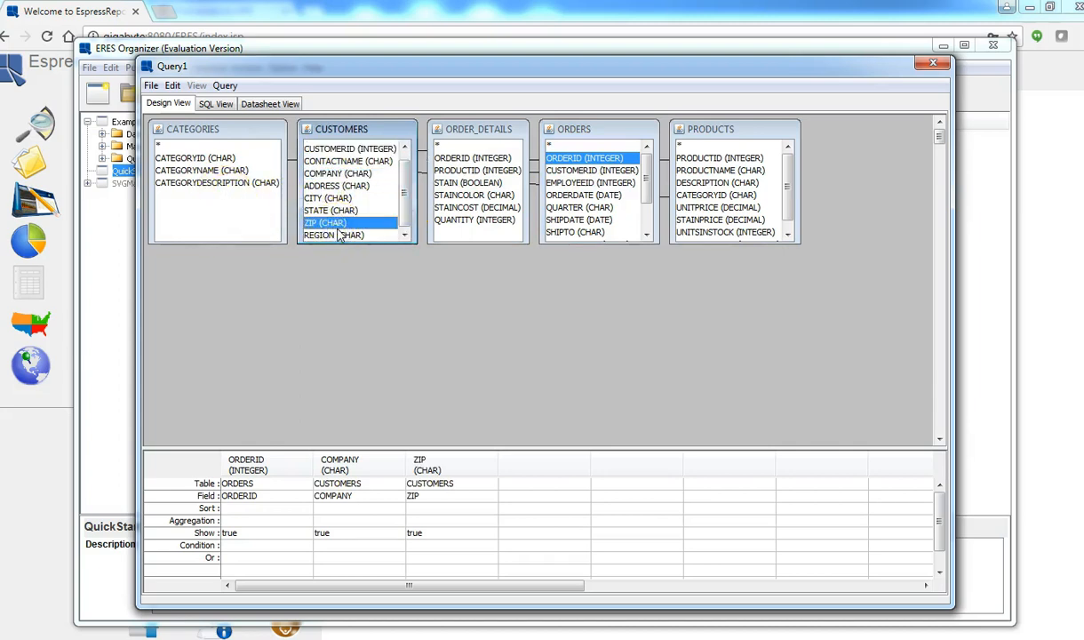
pyautogui.doubleClick(217, 170)
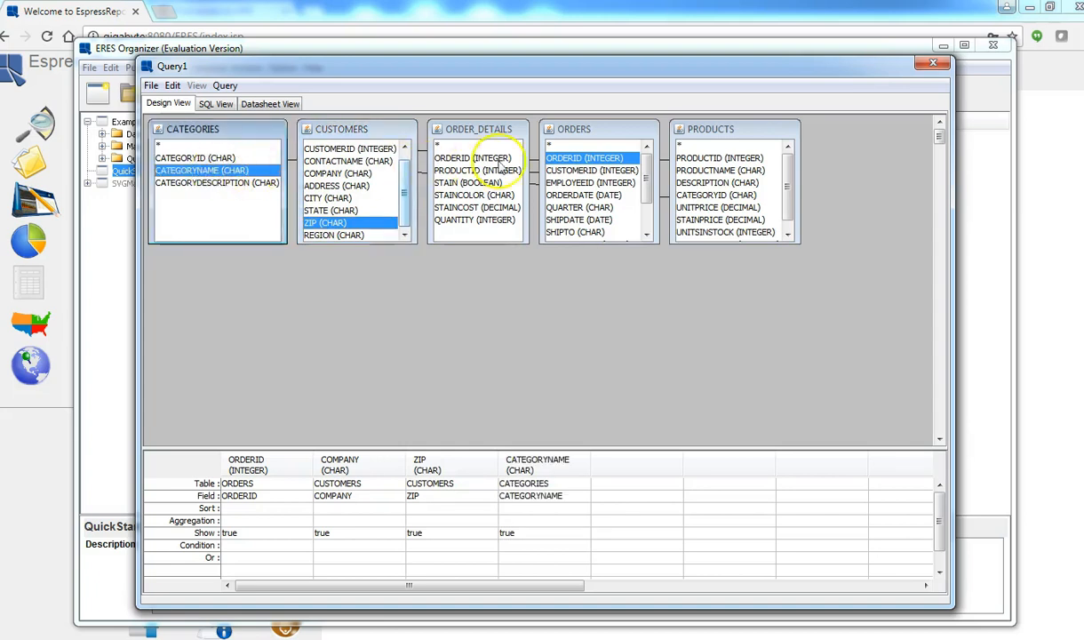
pyautogui.doubleClick(718, 170)
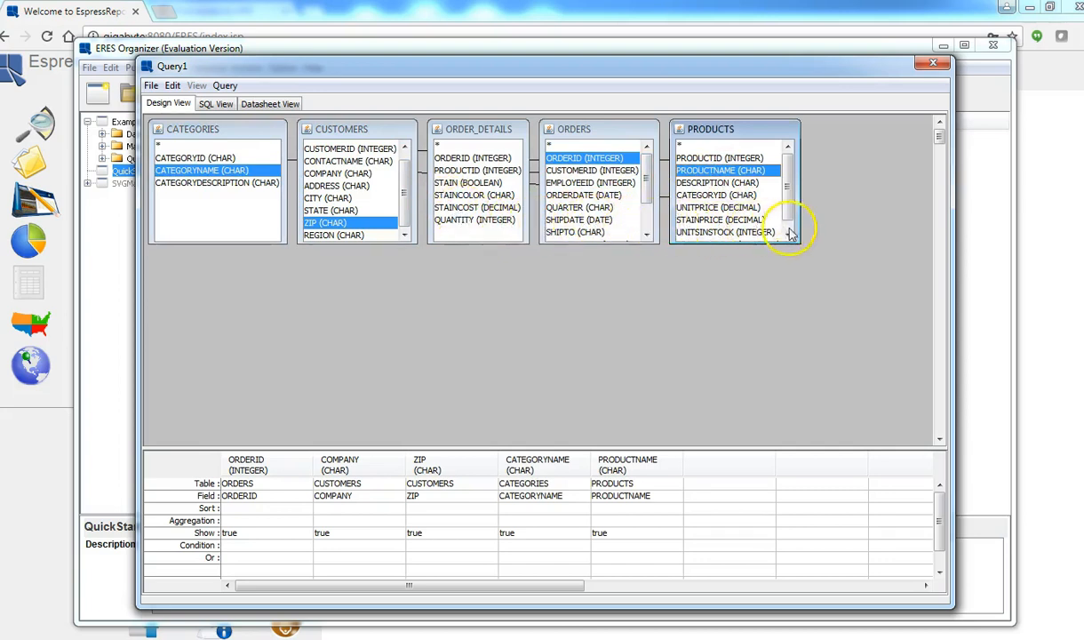
pyautogui.doubleClick(724, 208)
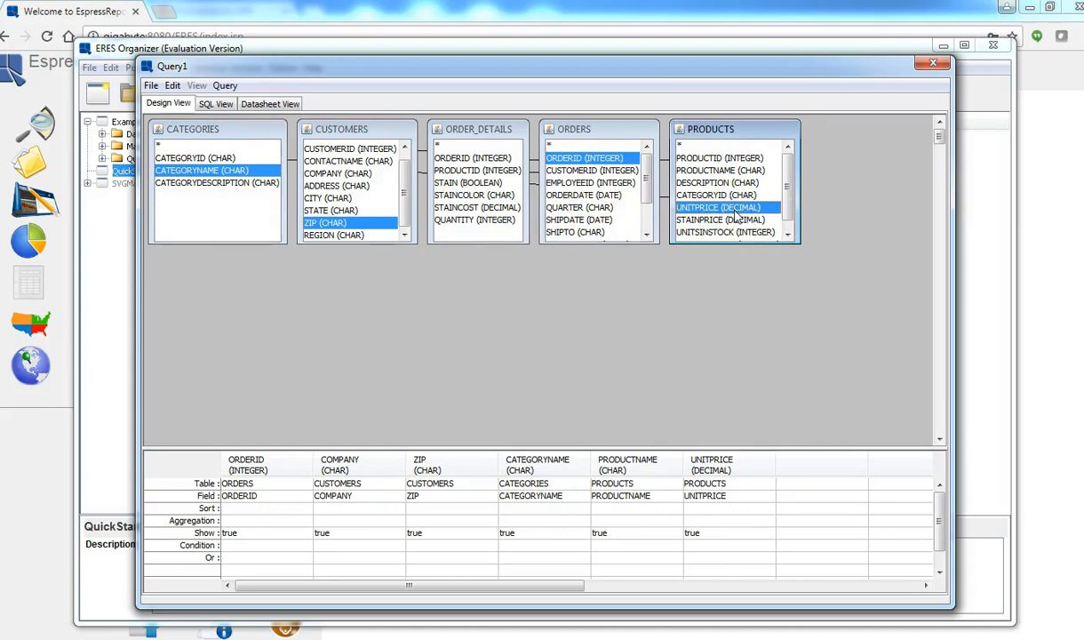
pyautogui.doubleClick(474, 220)
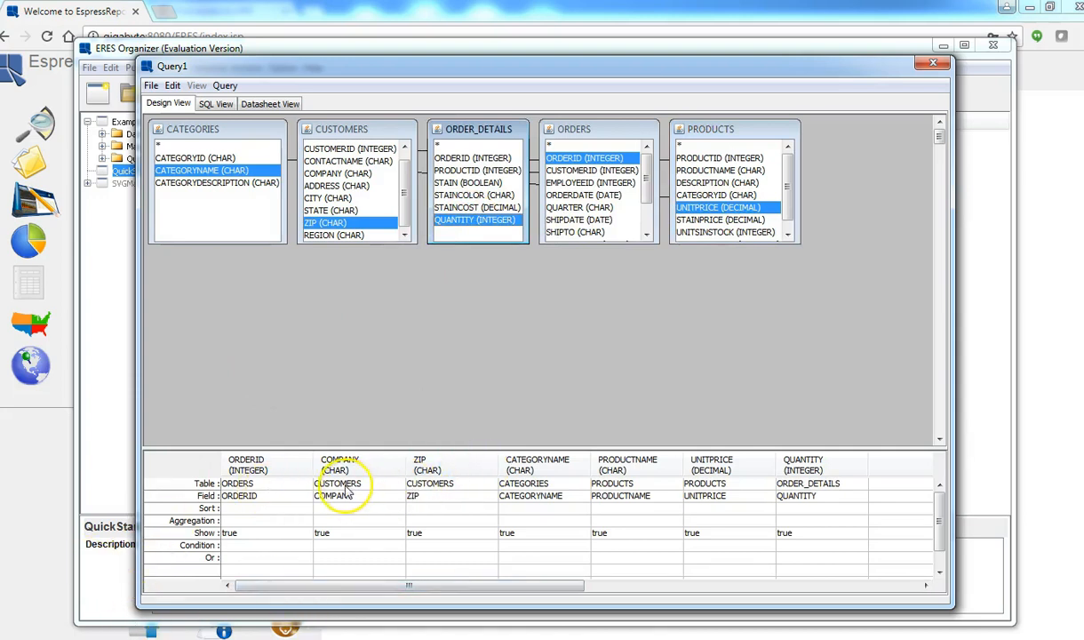
# Open the formula builder for the empty query column after QUANTITY and expand its Tables folder.
pyautogui.click(889, 499)
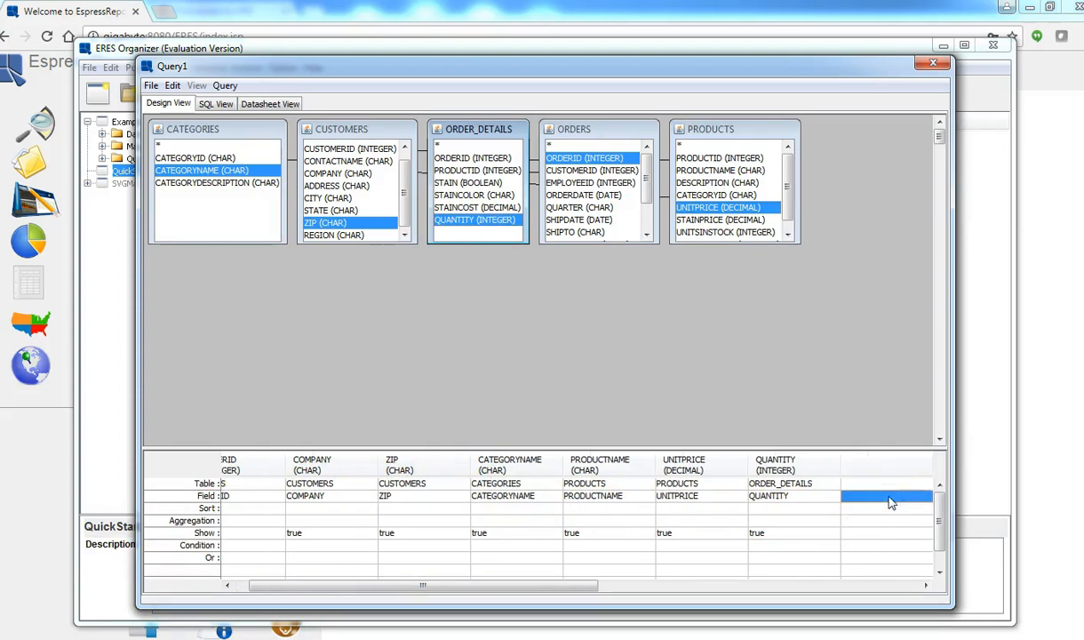
pyautogui.rightClick(891, 501)
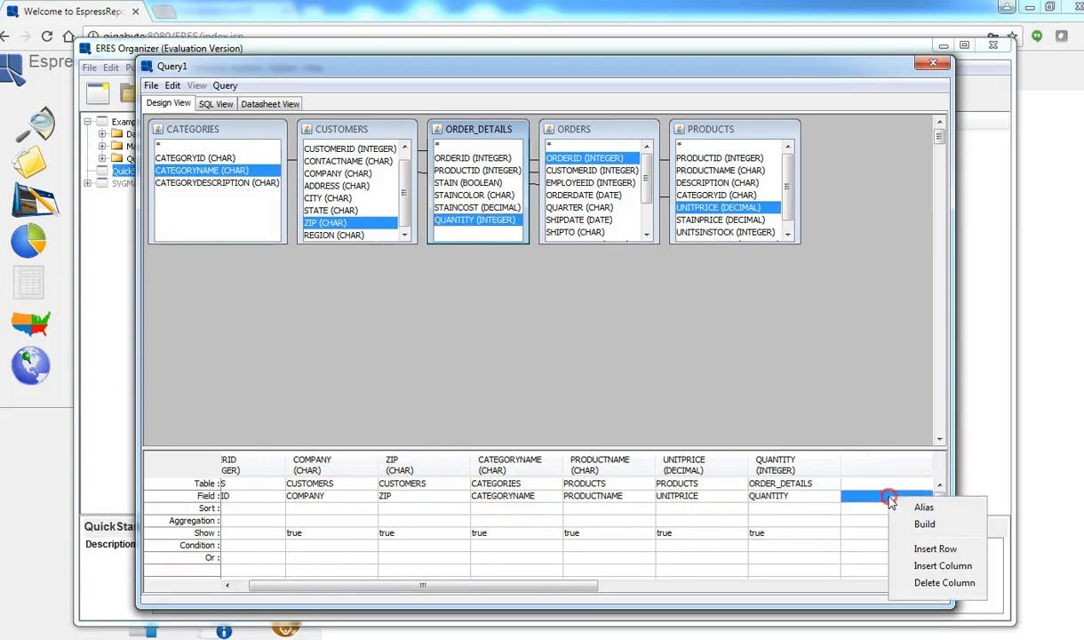
pyautogui.click(924, 525)
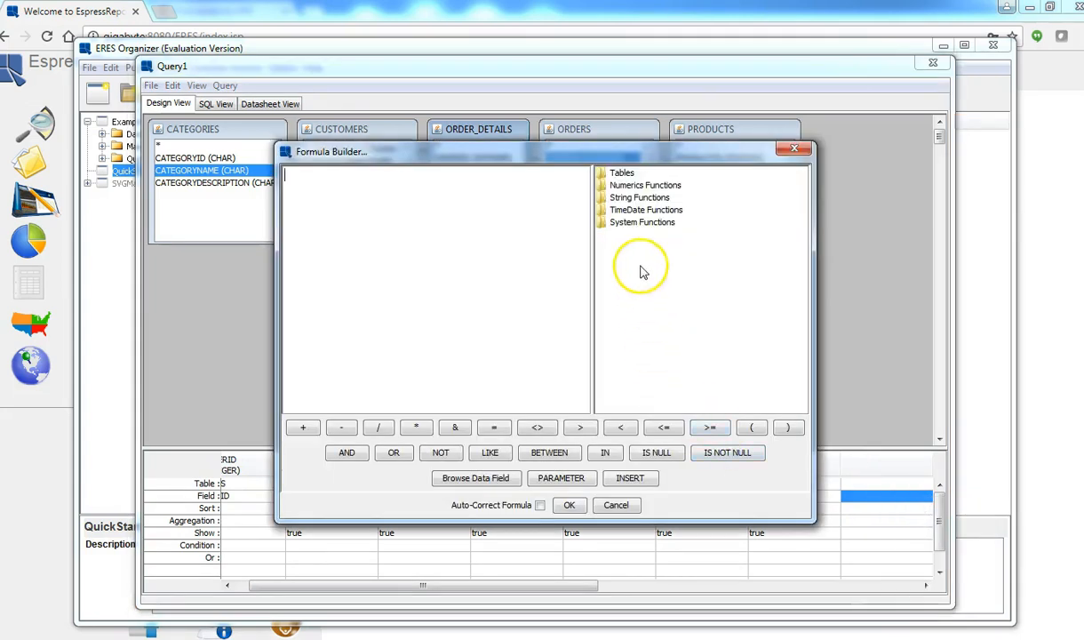
pyautogui.click(613, 174)
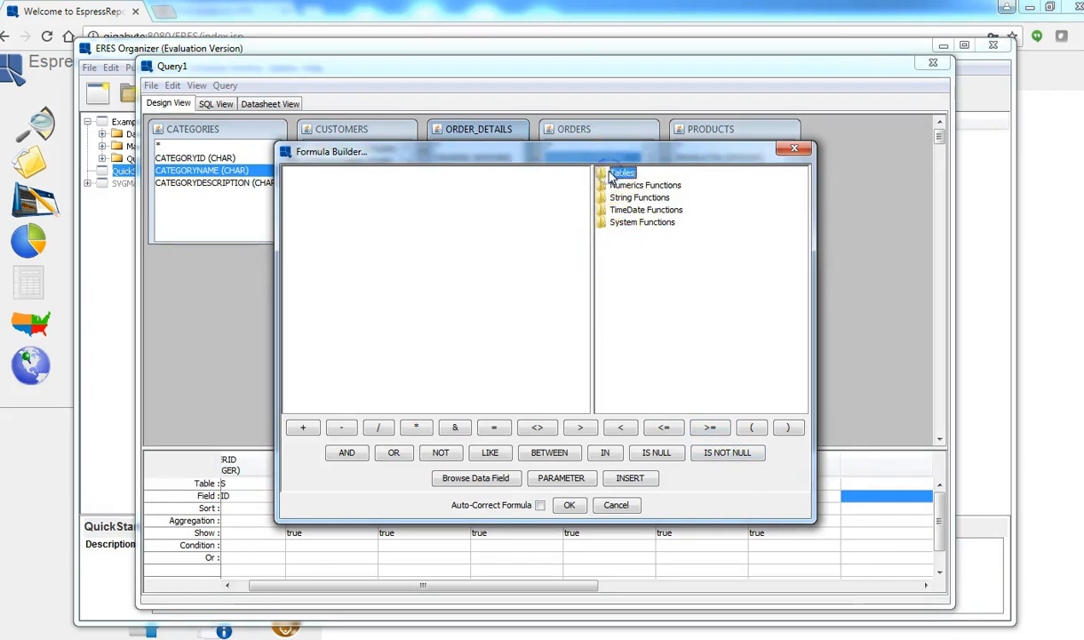
pyautogui.click(475, 285)
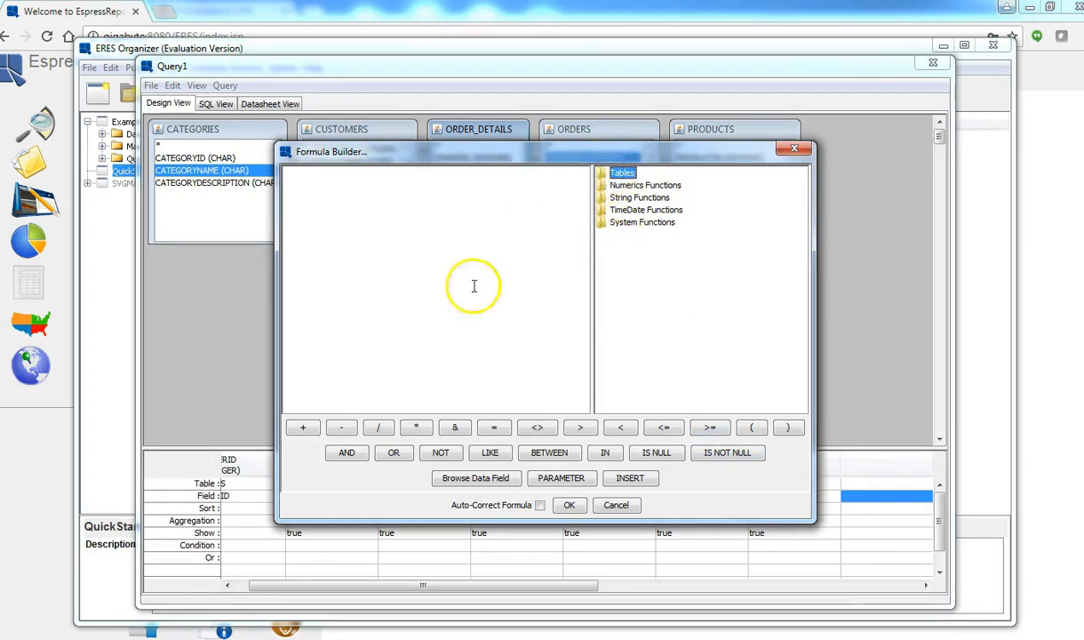
pyautogui.click(610, 178)
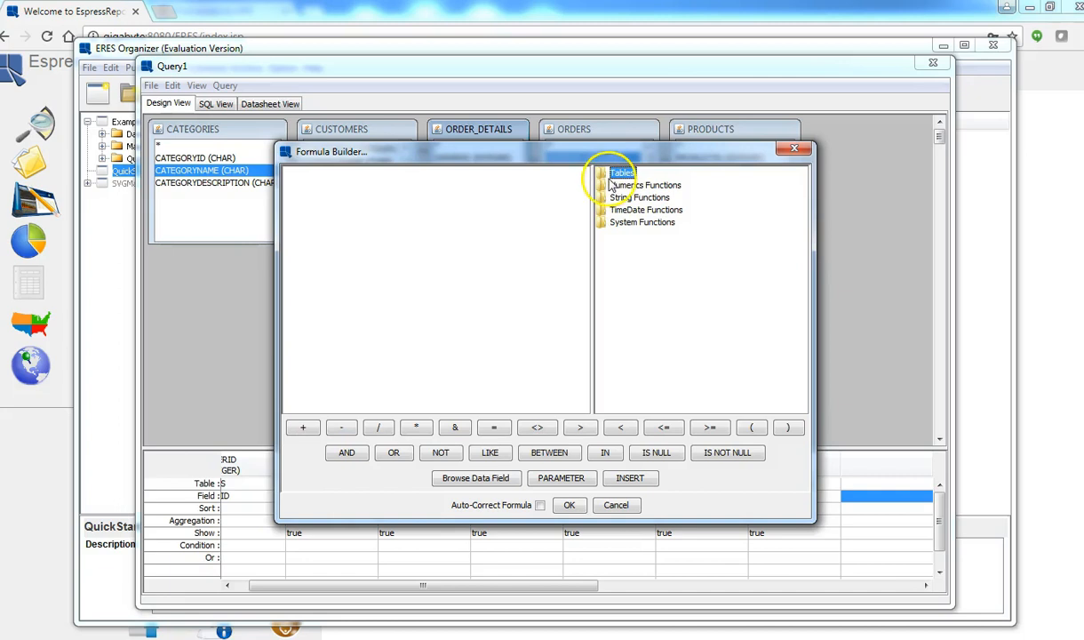
pyautogui.click(607, 177)
pyautogui.doubleClick(607, 177)
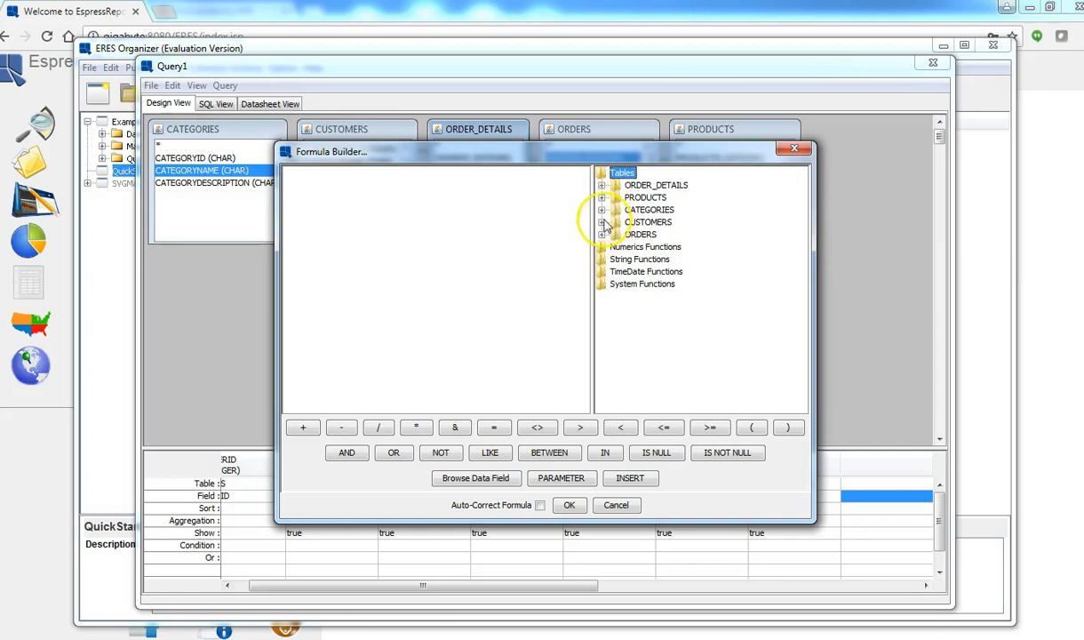
# Enter the sum PRODUCTS.UNITPRICE + ORDER_DETAILS.STAINCOST as the formula for the new query column.
pyautogui.click(602, 198)
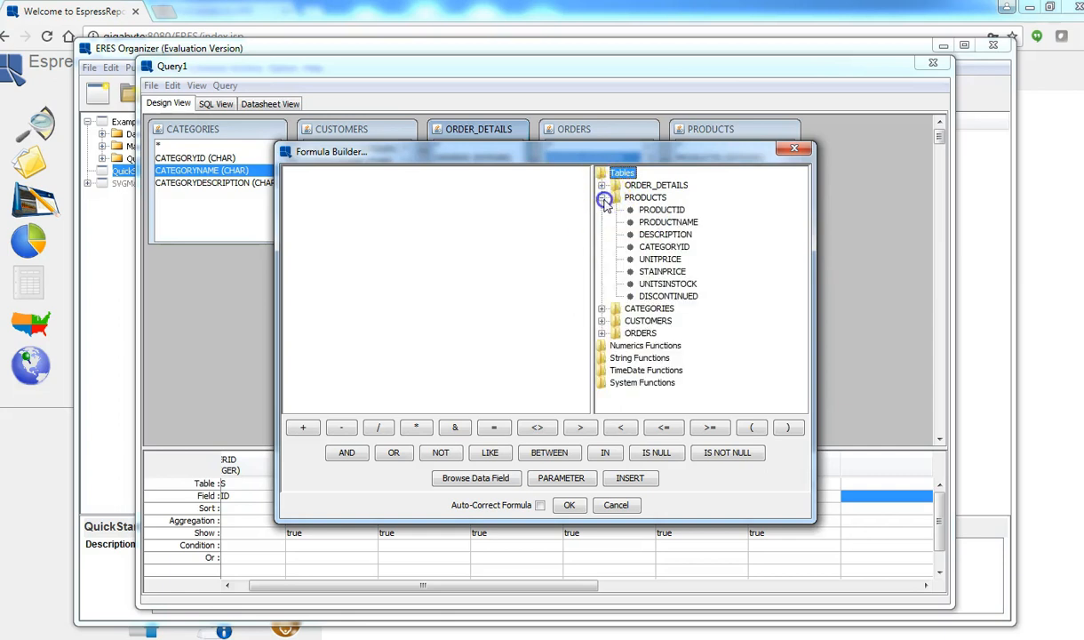
pyautogui.doubleClick(659, 259)
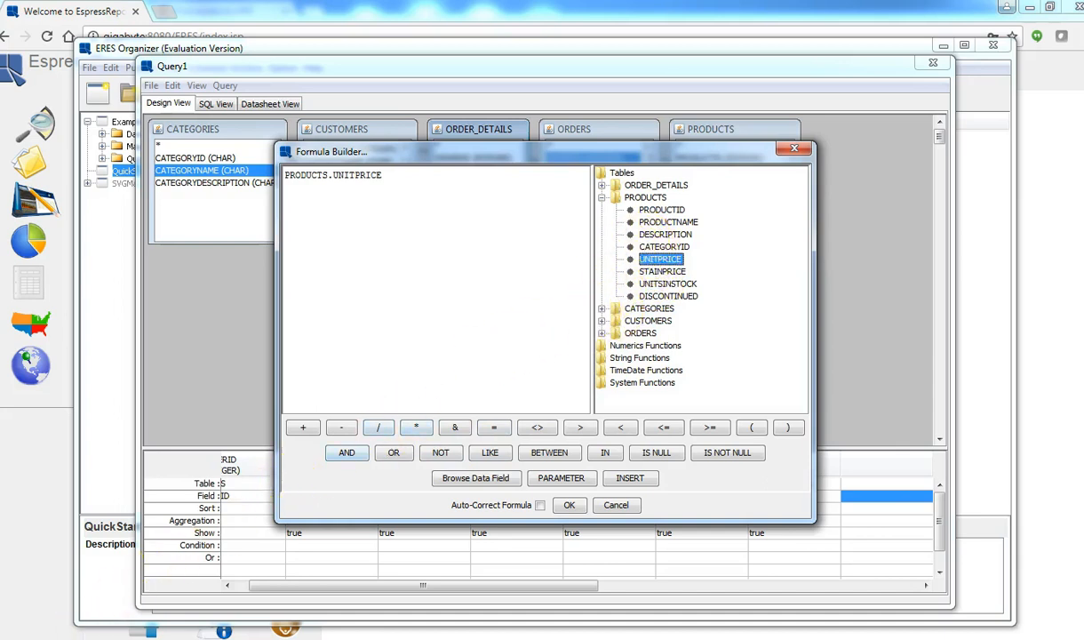
pyautogui.click(601, 185)
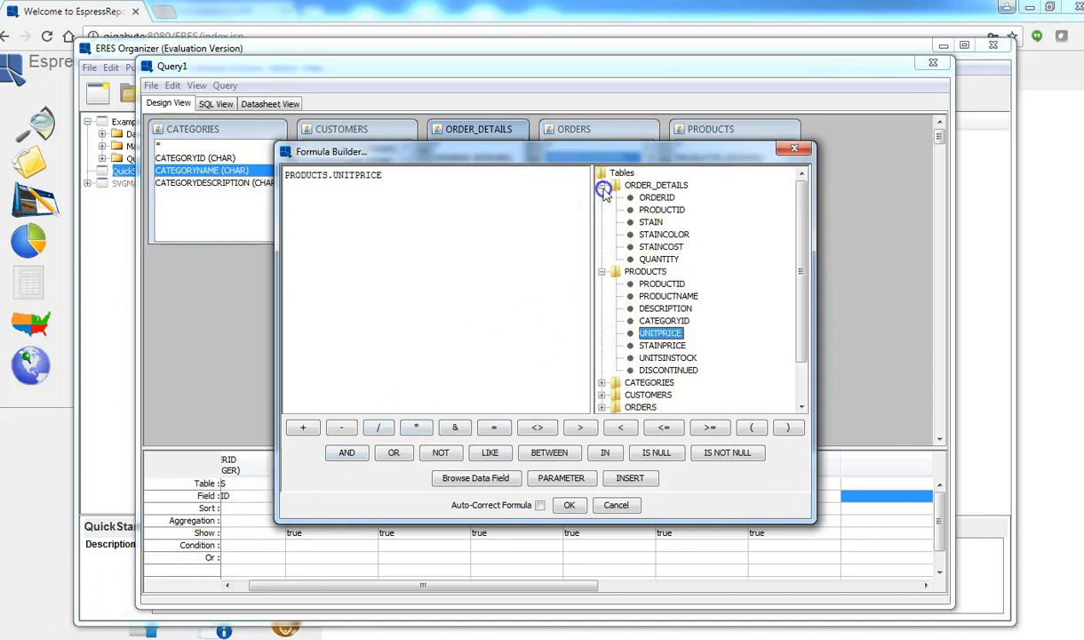
pyautogui.doubleClick(662, 247)
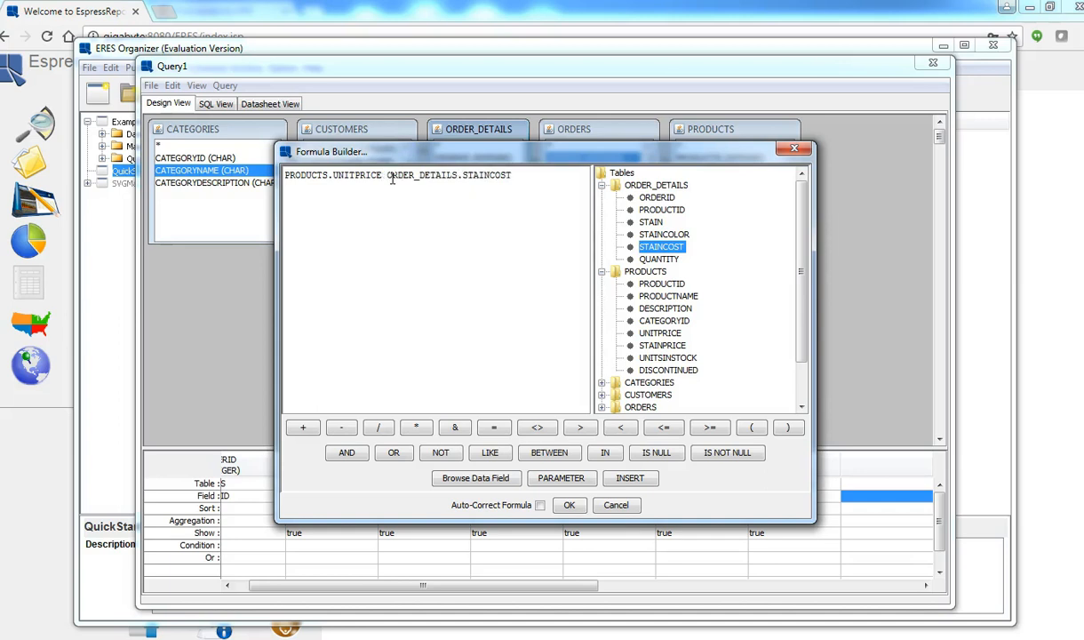
pyautogui.write('+')
pyautogui.click(533, 172)
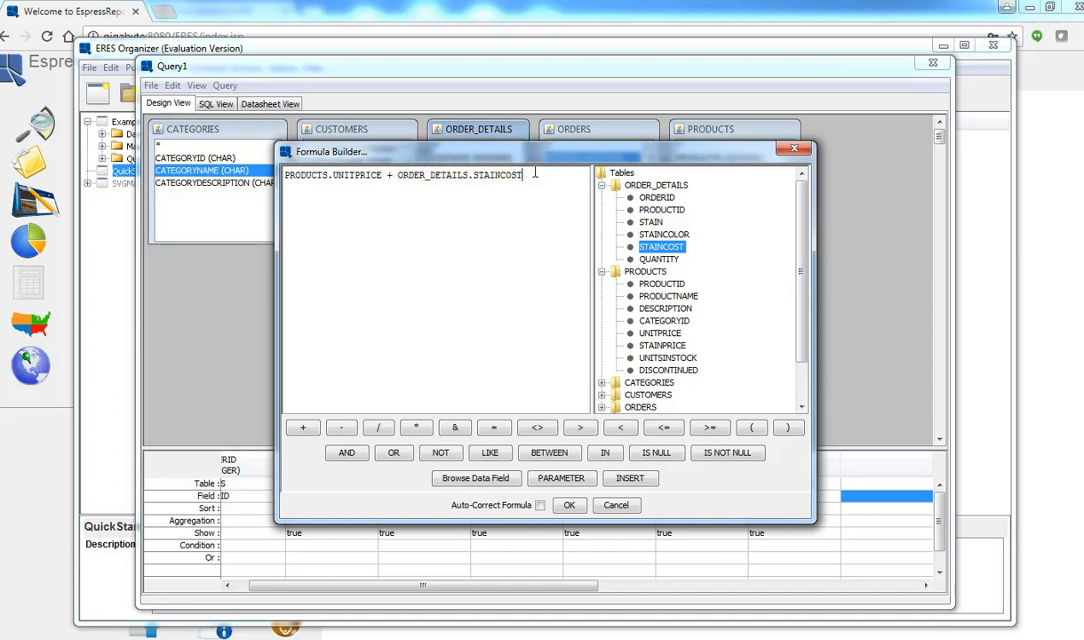
# Enclose the sum in parentheses, multiply it by ORDER_DETAILS.QUANTITY, and accept the formula.
pyautogui.click(531, 177)
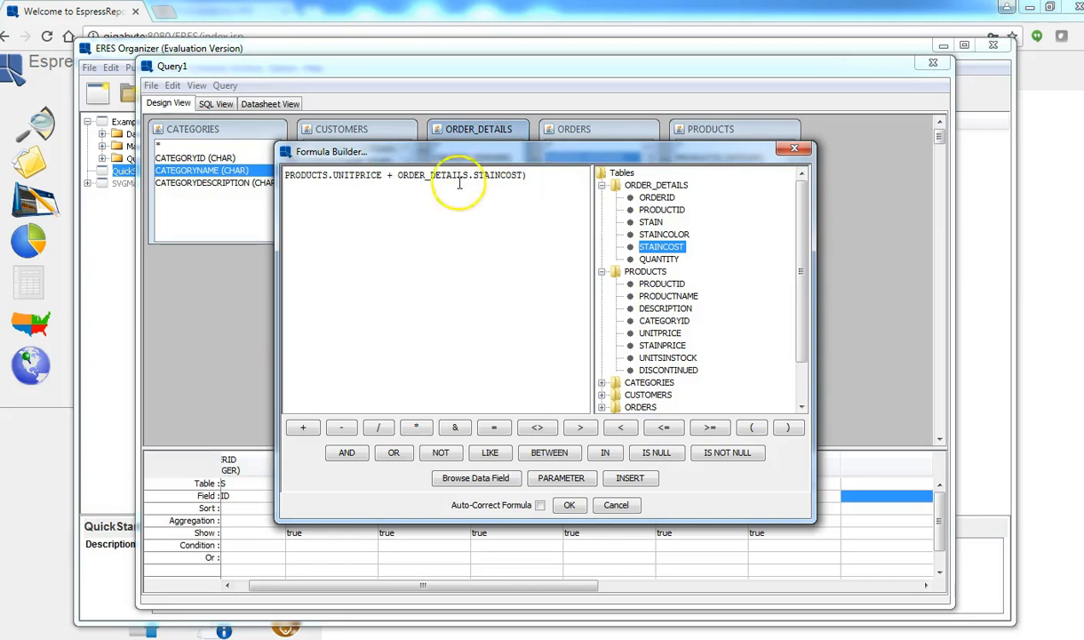
pyautogui.click(285, 176)
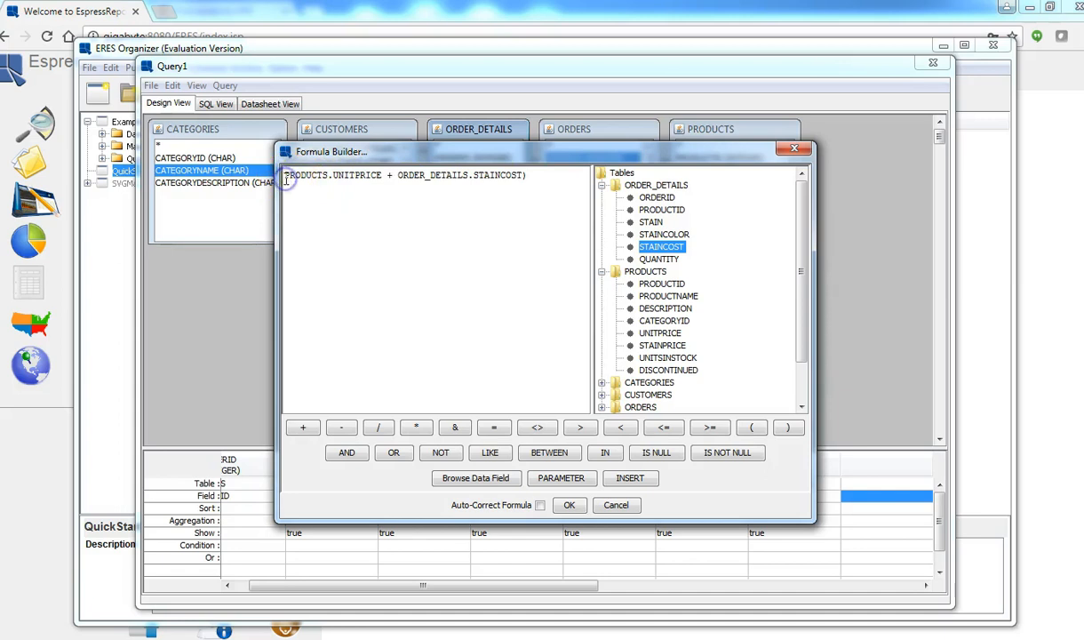
pyautogui.write('(')
pyautogui.click(544, 176)
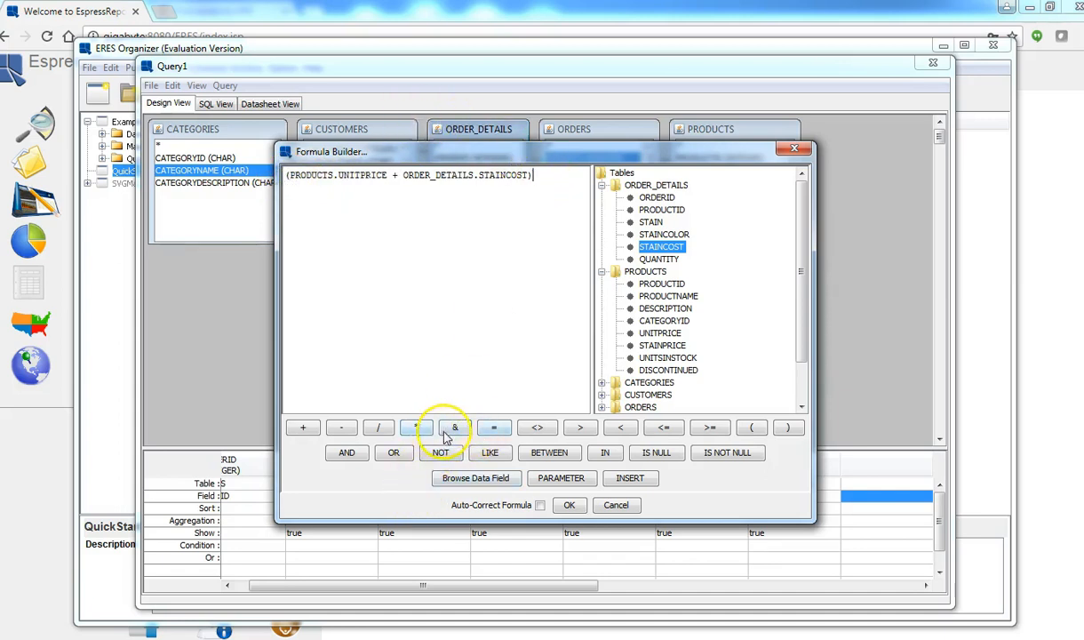
pyautogui.click(416, 427)
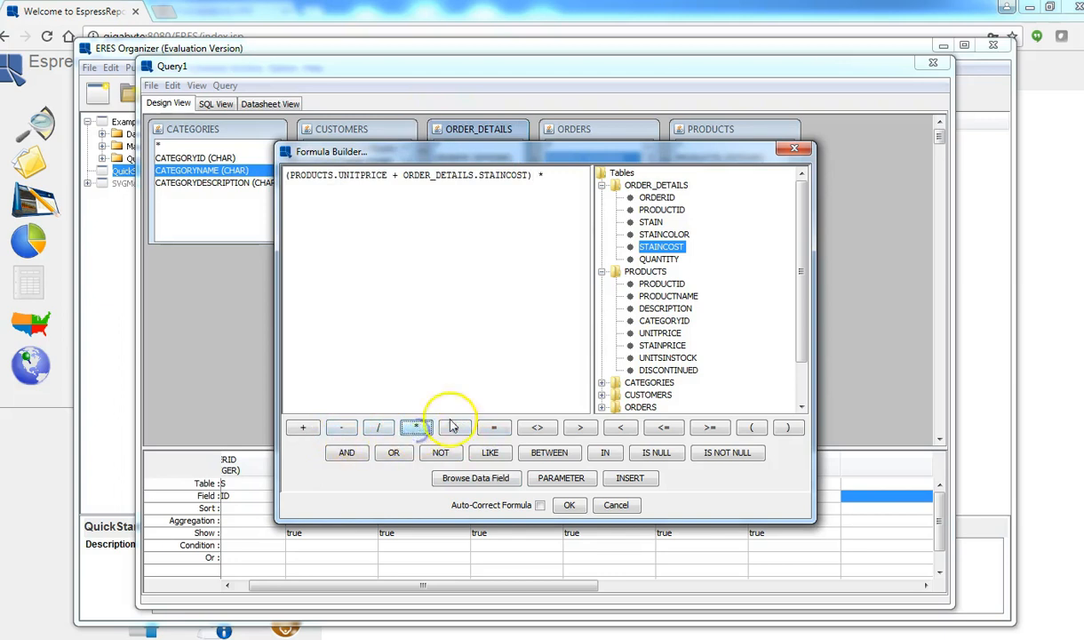
pyautogui.click(660, 259)
pyautogui.doubleClick(667, 259)
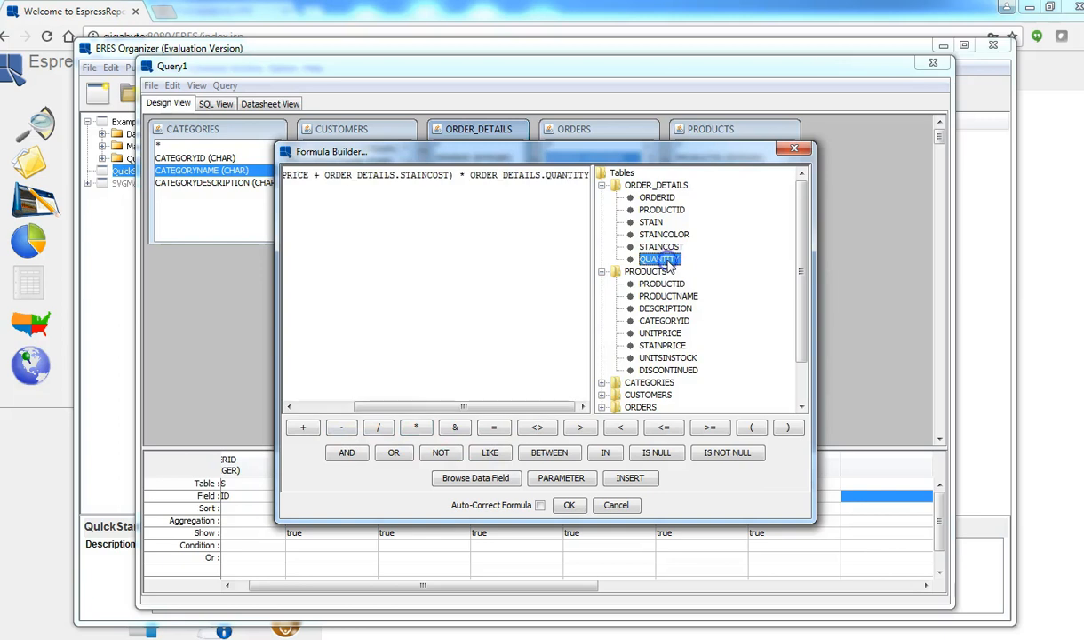
pyautogui.click(568, 505)
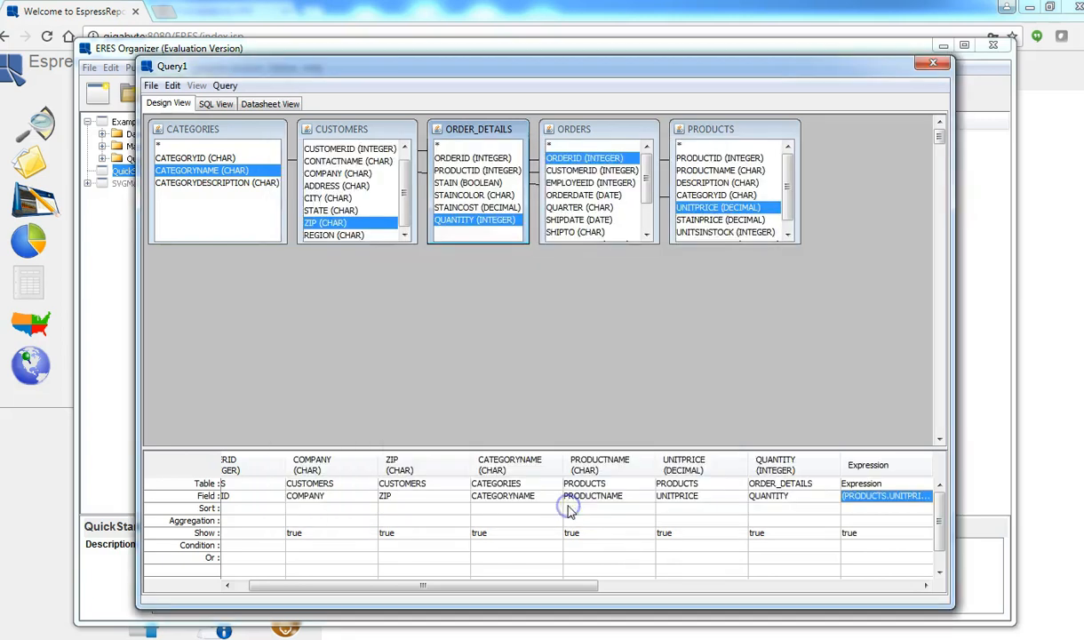
# Give the computed Expression column the alias Sales.
pyautogui.rightClick(868, 499)
pyautogui.click(858, 486)
pyautogui.rightClick(858, 486)
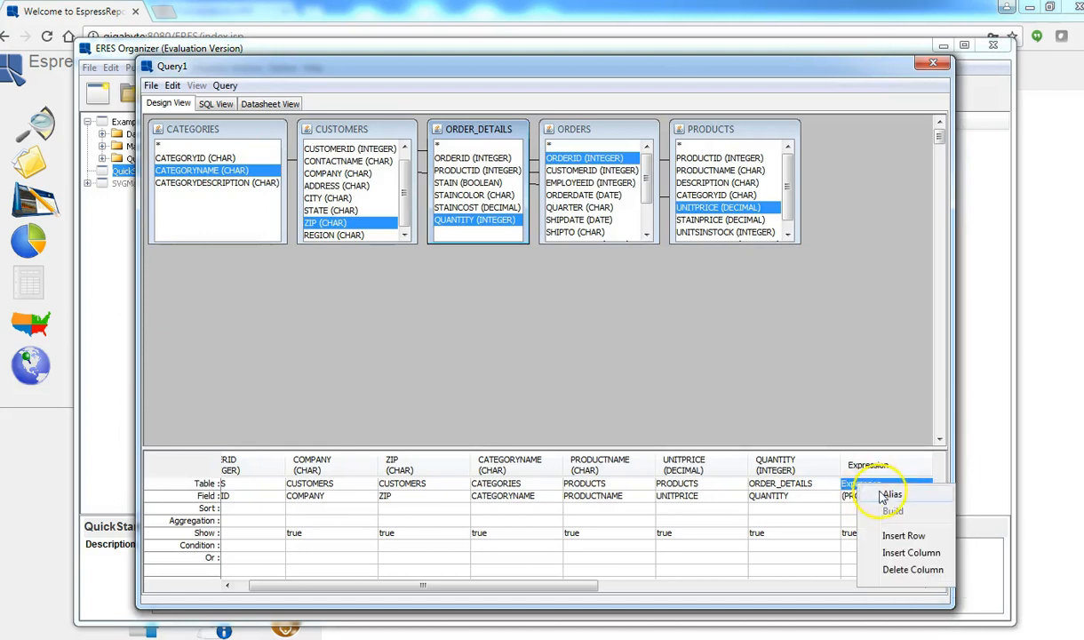
pyautogui.click(859, 493)
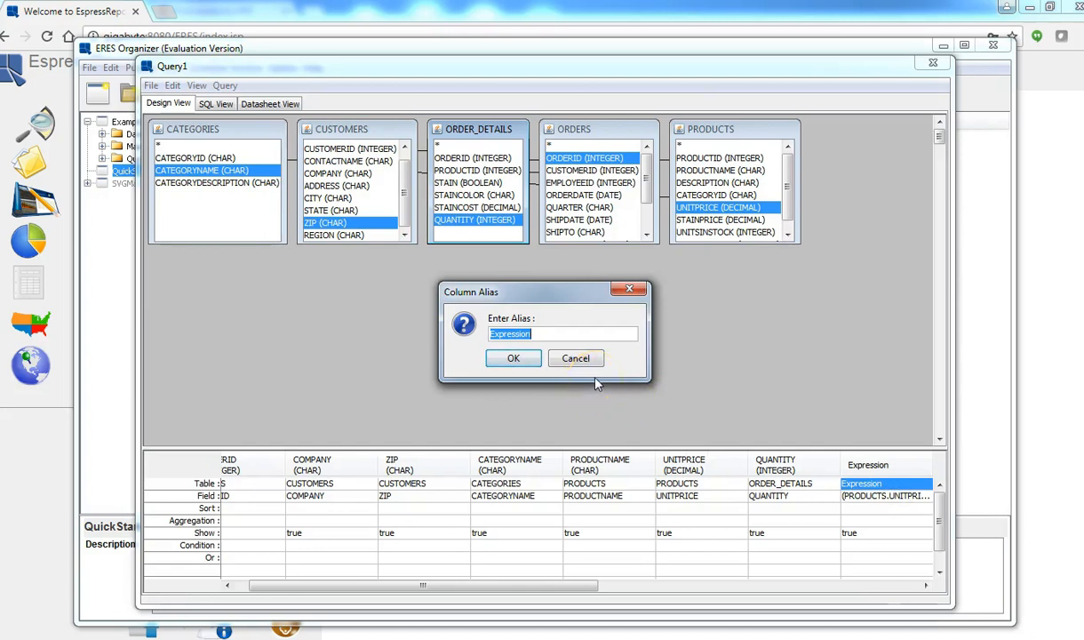
pyautogui.write('Sales')
pyautogui.click(513, 358)
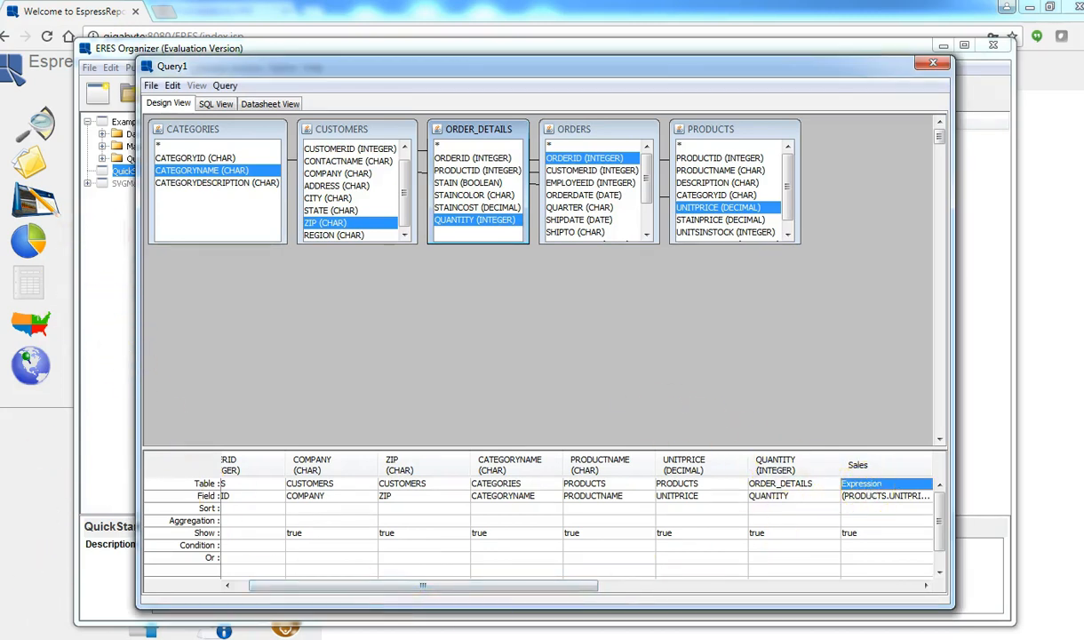
# Preview the query's results as a datasheet and finish the query to return to the data registry.
pyautogui.click(287, 104)
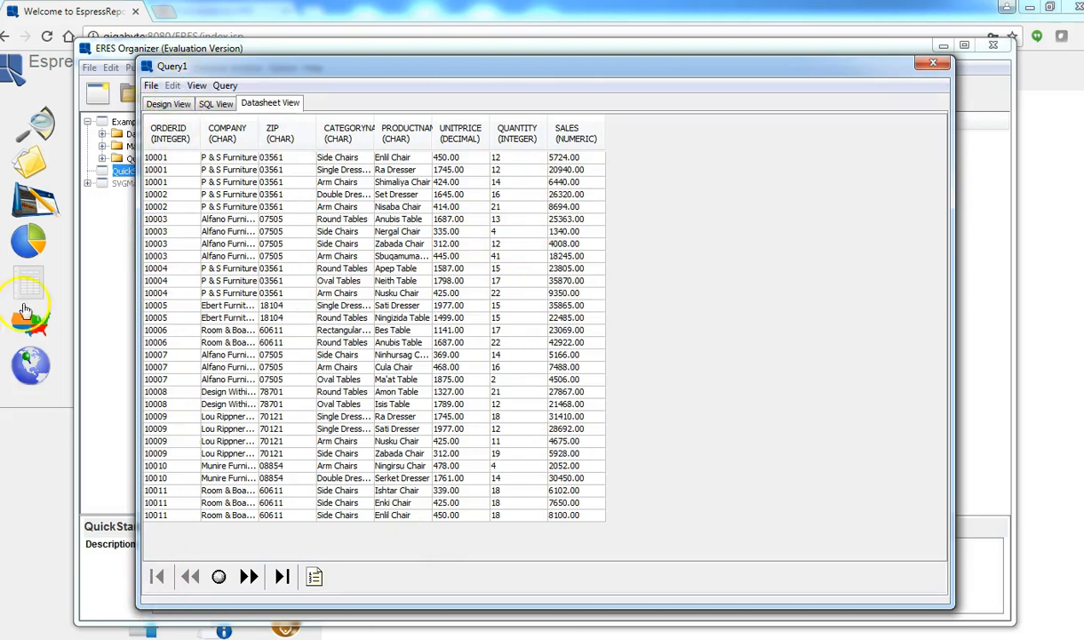
pyautogui.click(151, 85)
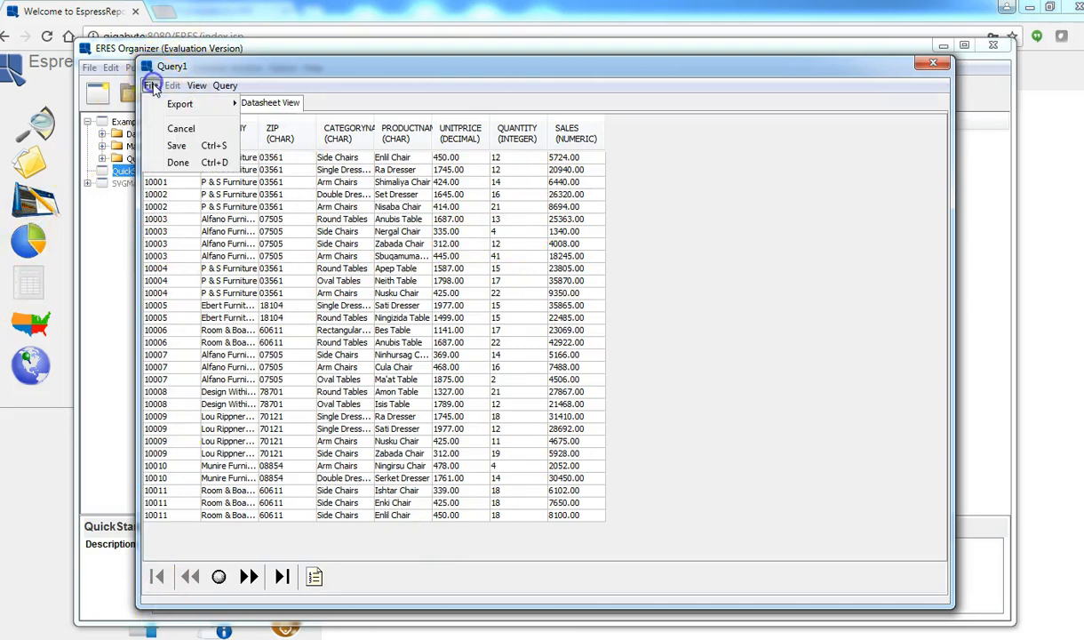
pyautogui.click(160, 162)
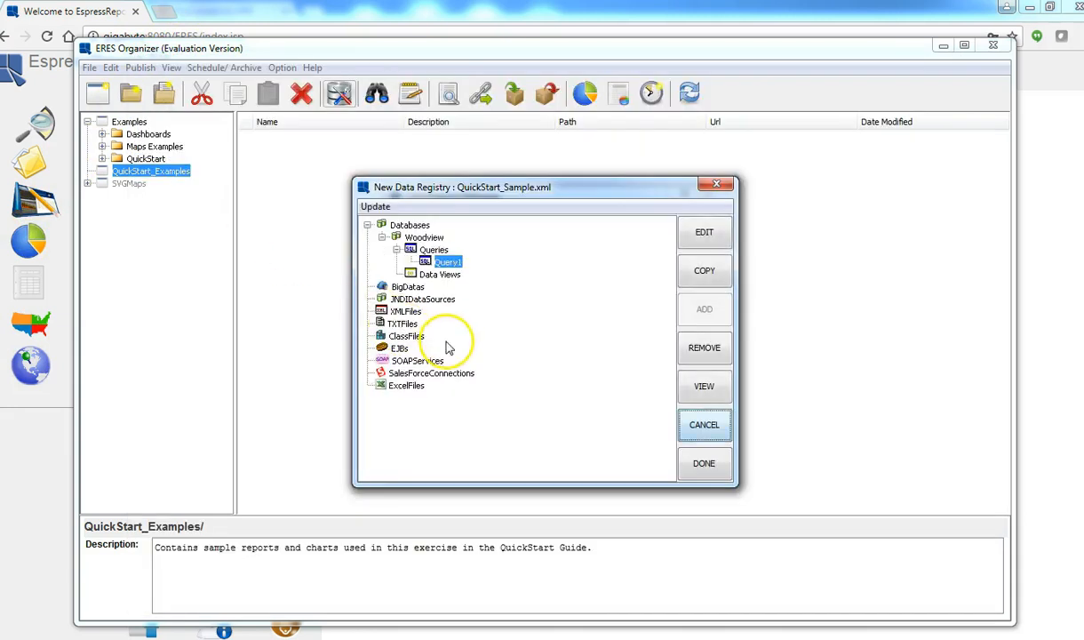
# Reopen Query1 for editing, review its generated SQL, and return to the query design.
pyautogui.click(705, 235)
pyautogui.click(517, 358)
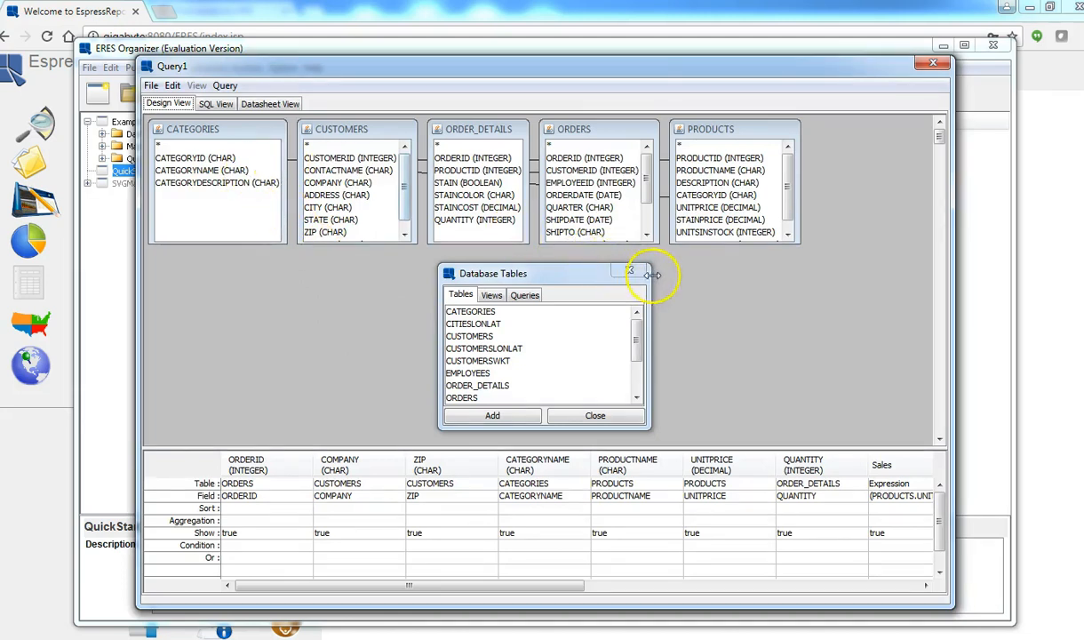
pyautogui.click(216, 104)
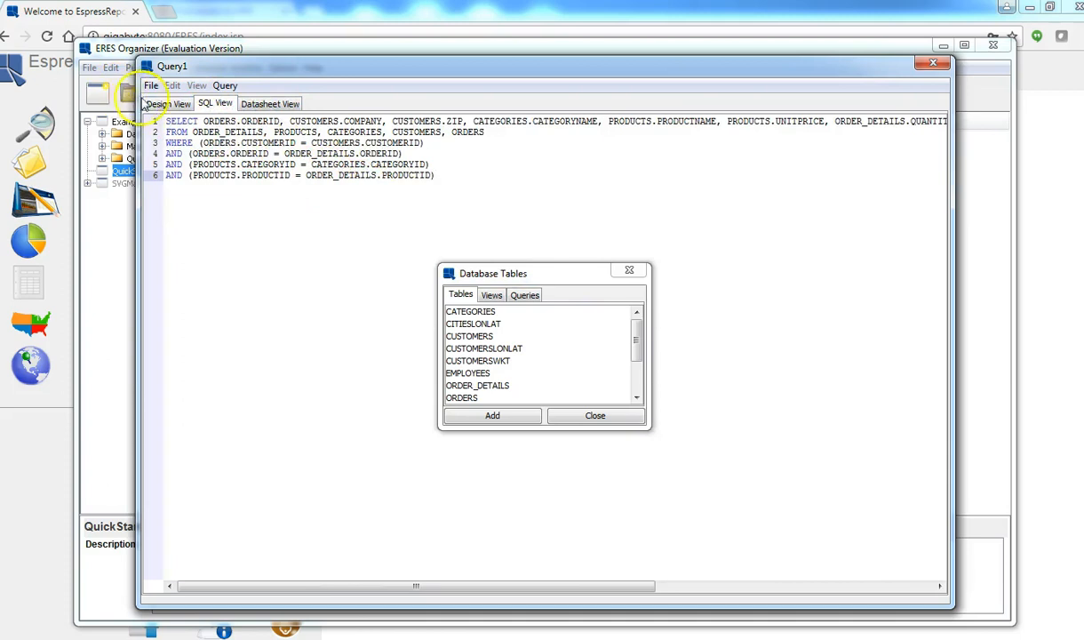
pyautogui.click(147, 104)
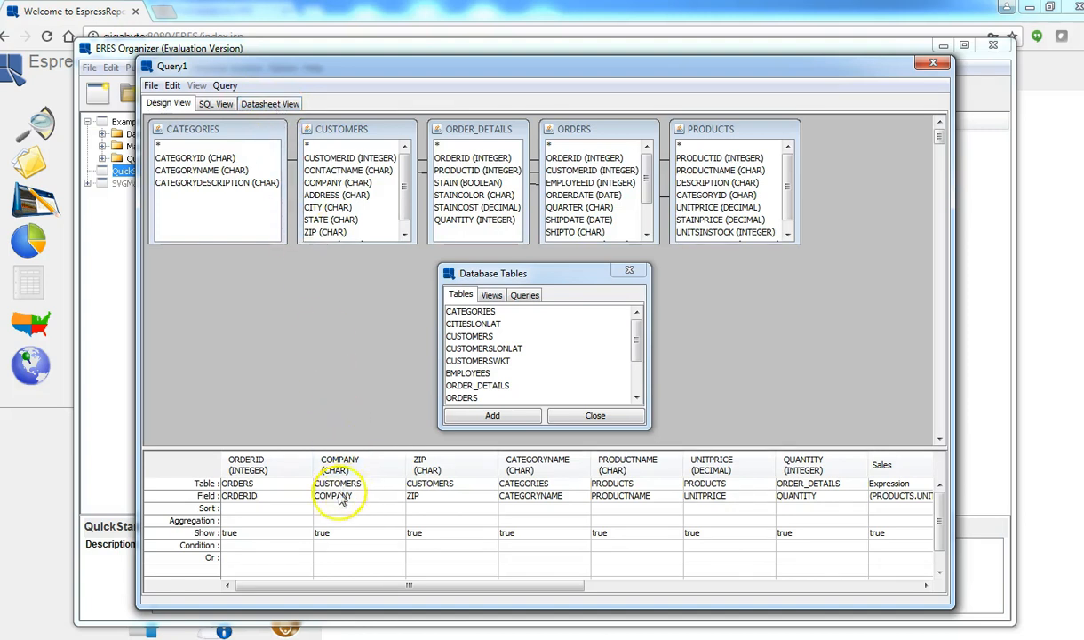
# Build a condition for the ORDERID column, starting its formula with ORDERS.ORDERDATE BETWEEN.
pyautogui.click(245, 546)
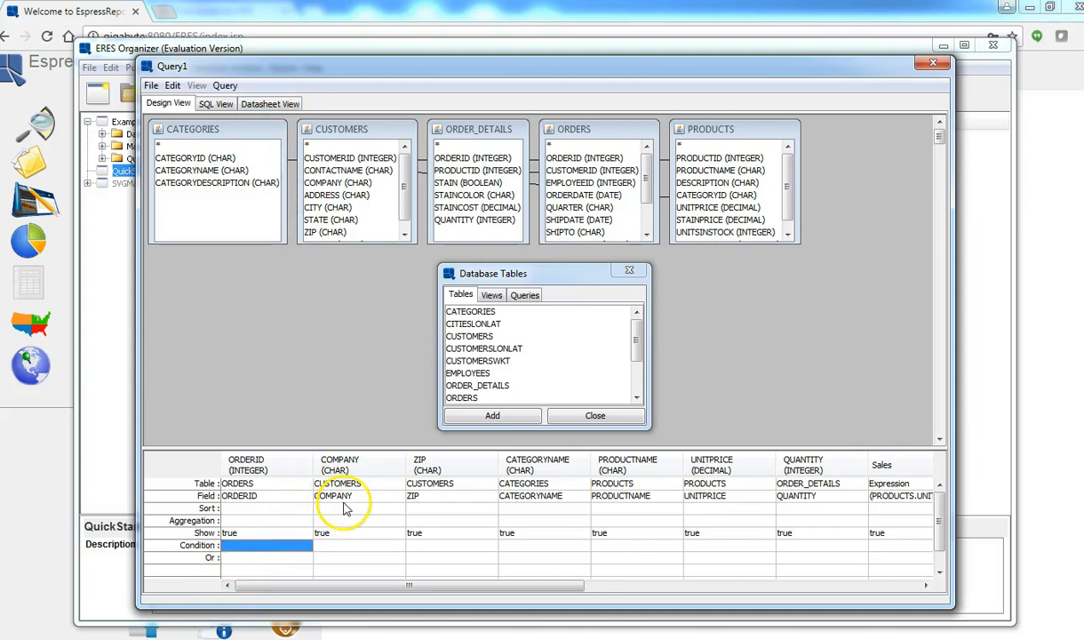
pyautogui.rightClick(252, 551)
pyautogui.click(275, 539)
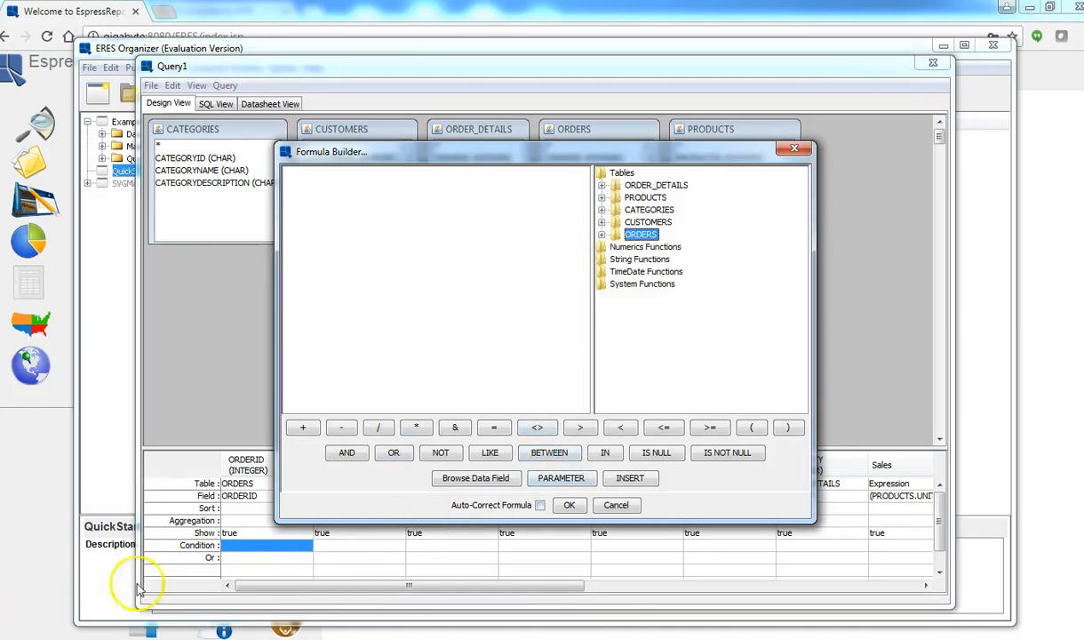
pyautogui.click(601, 235)
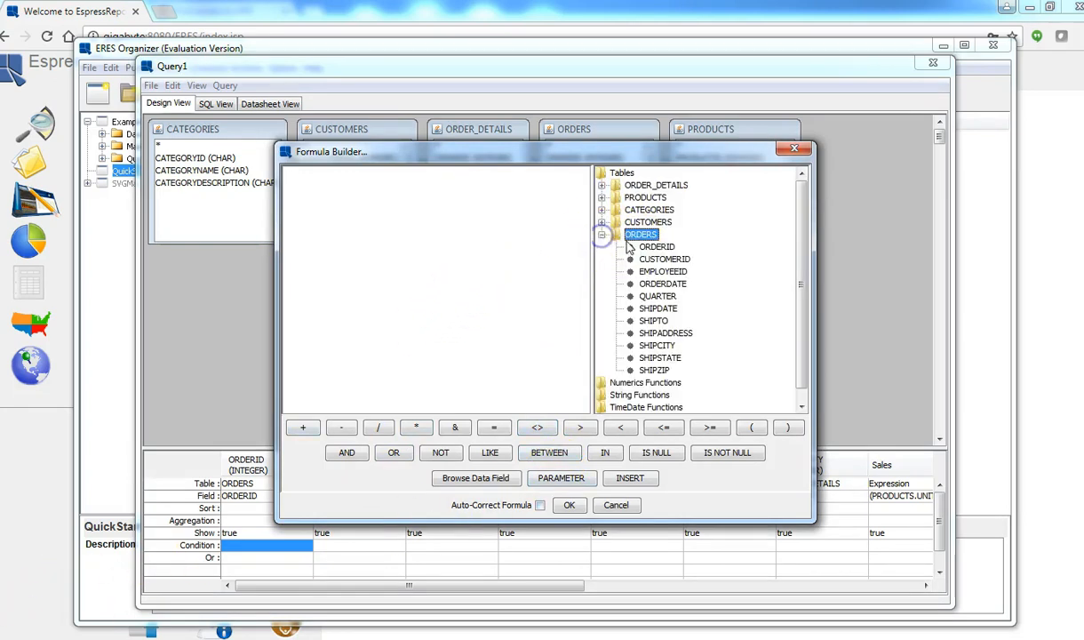
pyautogui.click(659, 284)
pyautogui.doubleClick(659, 284)
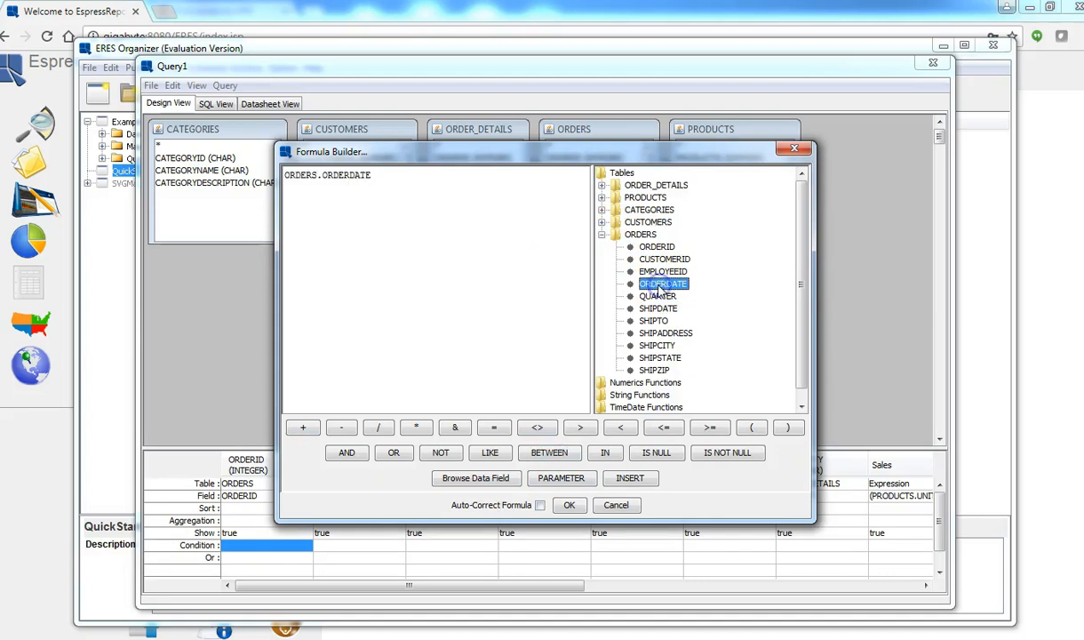
pyautogui.click(543, 455)
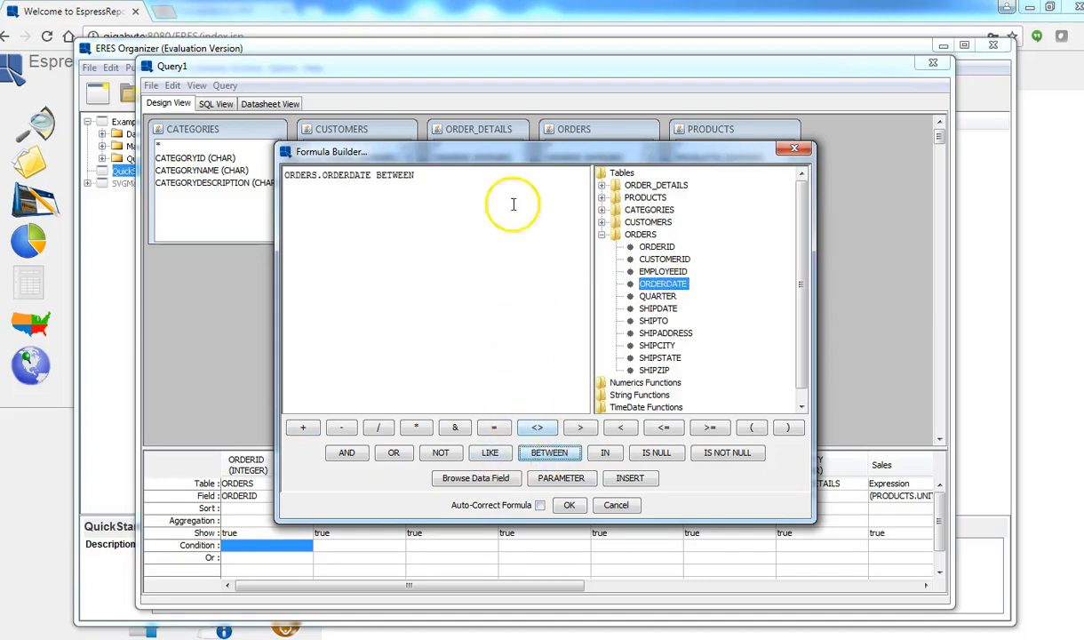
pyautogui.click(471, 171)
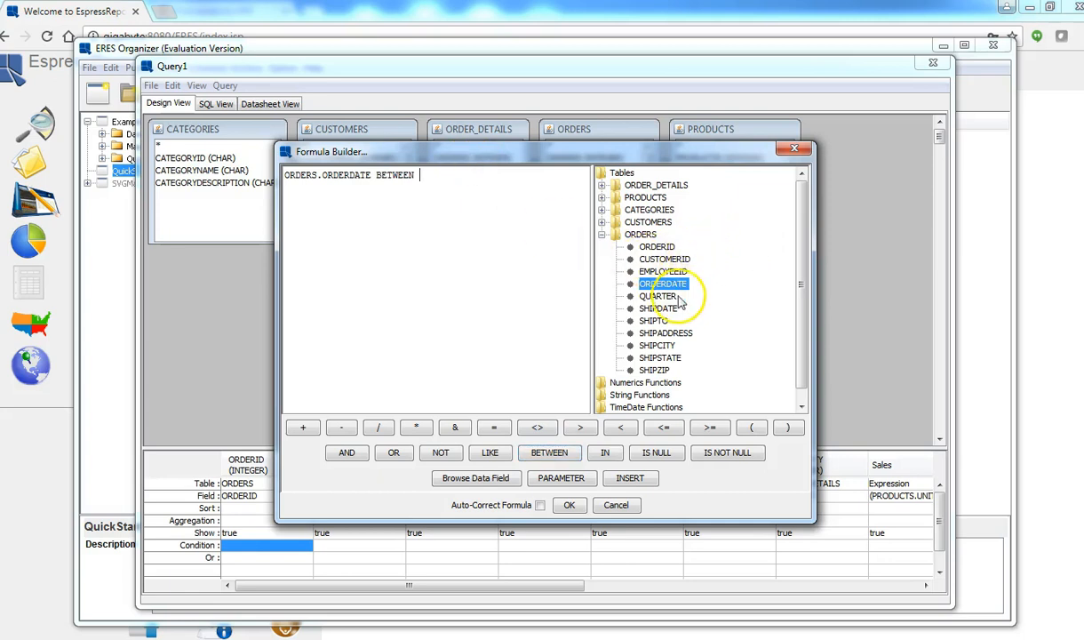
# Complete the date condition with the parameters StartDate AND EndDate, and accept the formula.
pyautogui.click(560, 478)
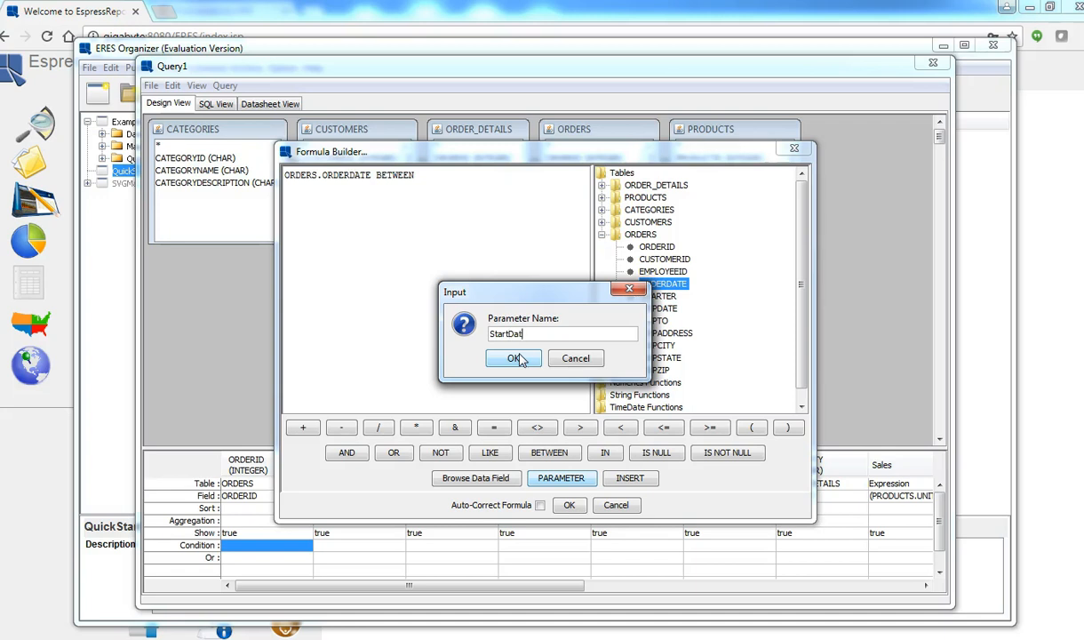
pyautogui.click(515, 358)
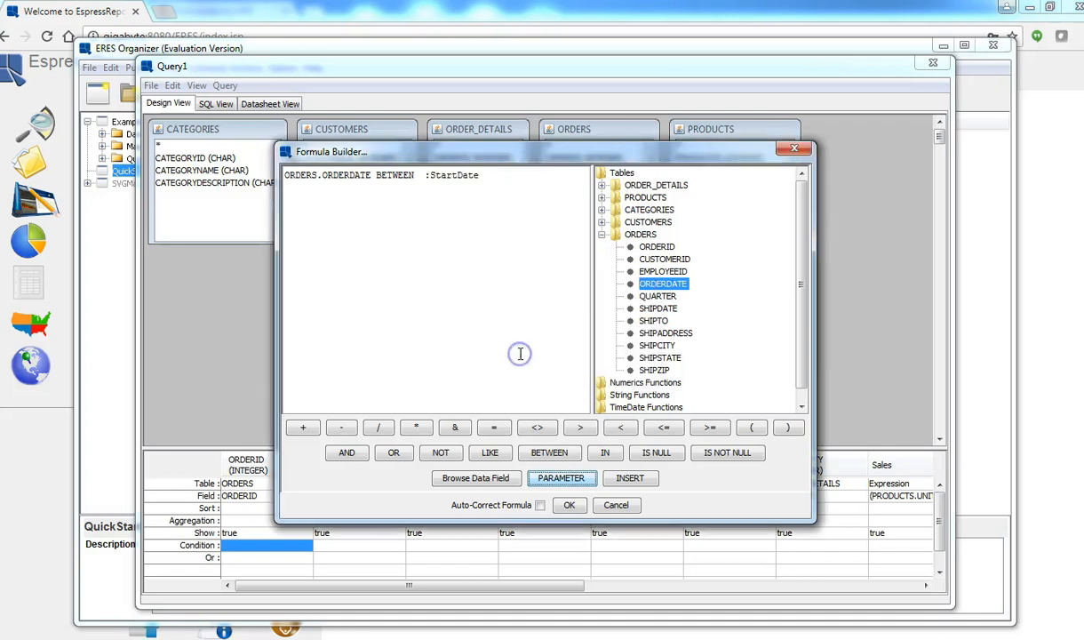
pyautogui.click(348, 454)
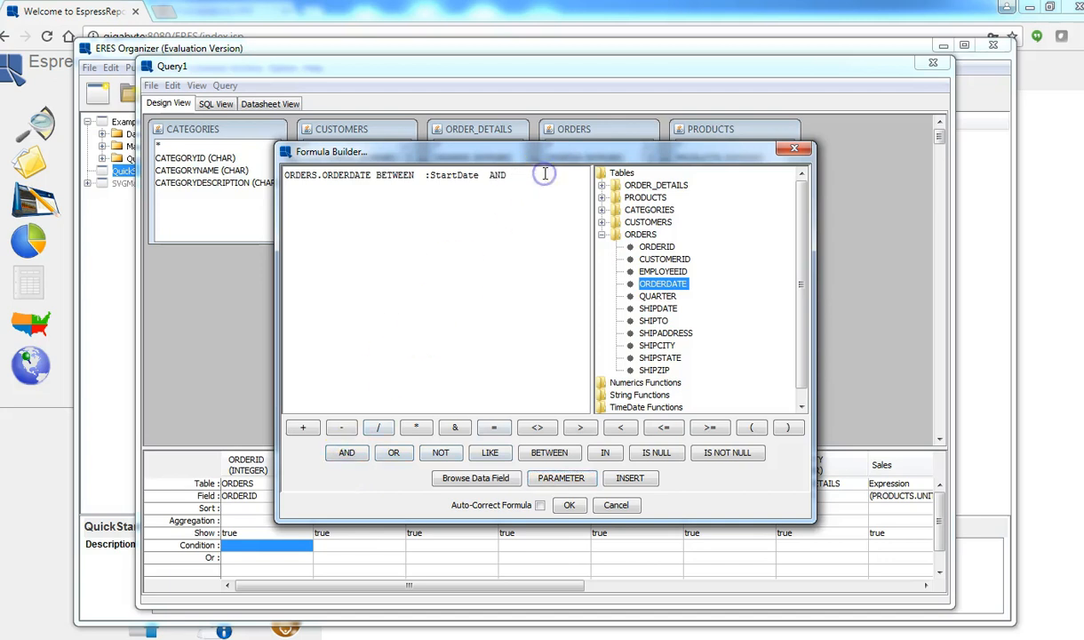
pyautogui.click(562, 480)
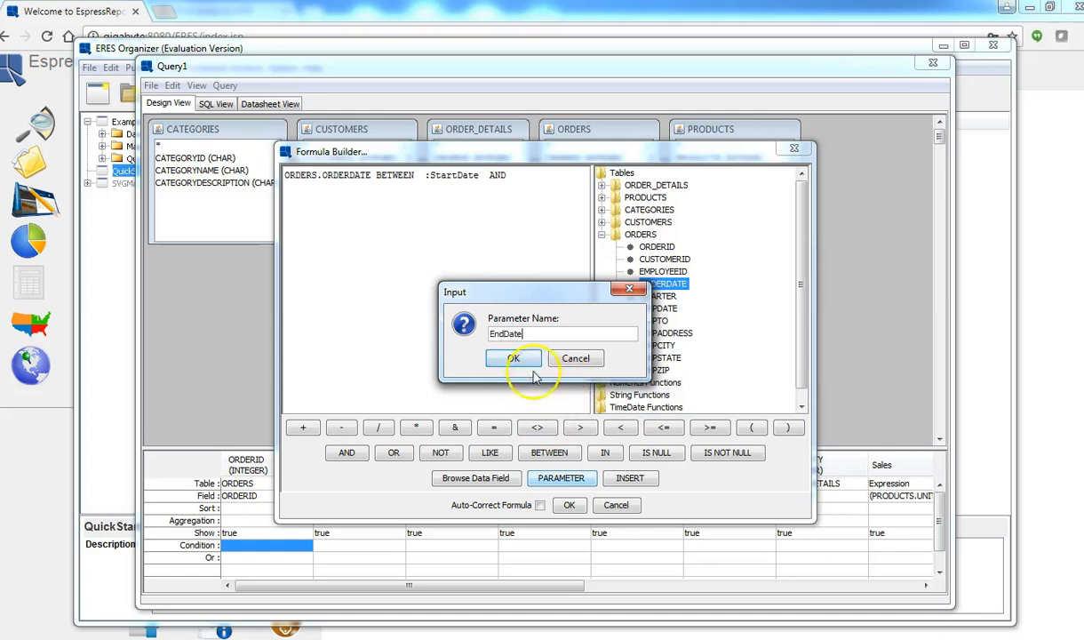
pyautogui.click(512, 358)
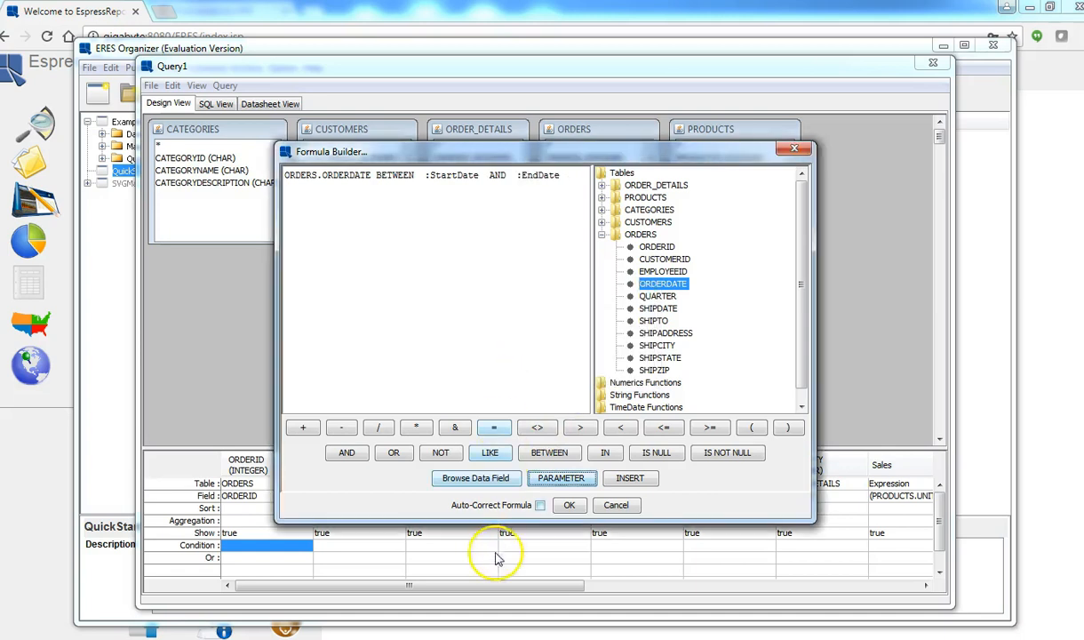
pyautogui.click(569, 504)
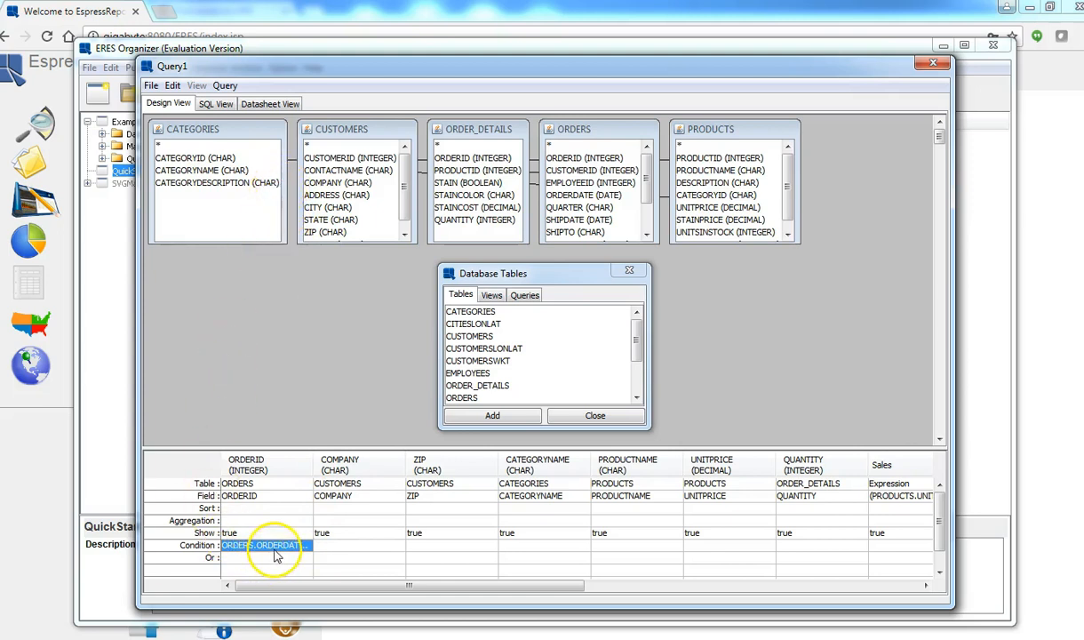
# Run the query as a datasheet and map its StartDate parameter to the database column ORDERS.ORDERDATE.
pyautogui.click(272, 105)
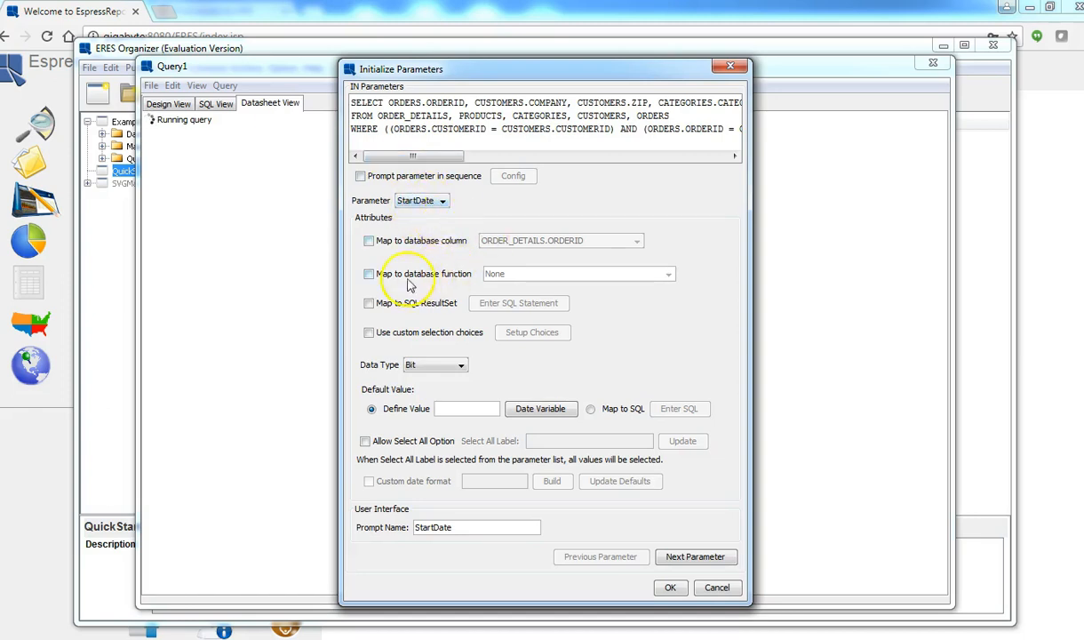
pyautogui.click(368, 241)
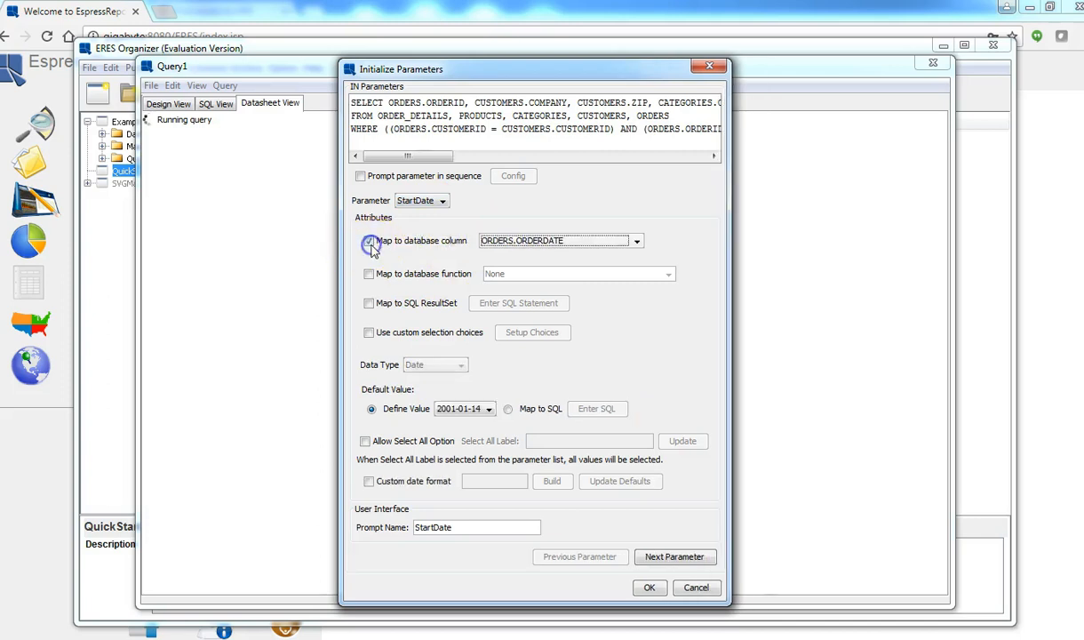
pyautogui.click(552, 246)
pyautogui.click(523, 247)
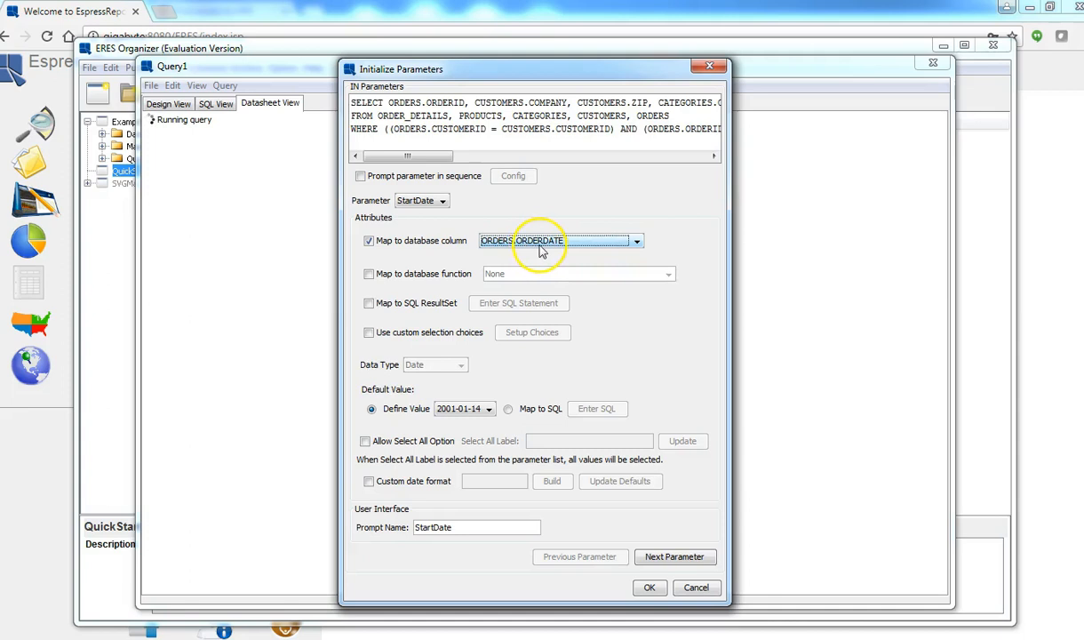
# Map the EndDate parameter to the database column ORDERS.ORDERDATE and accept the parameter initialization.
pyautogui.click(674, 557)
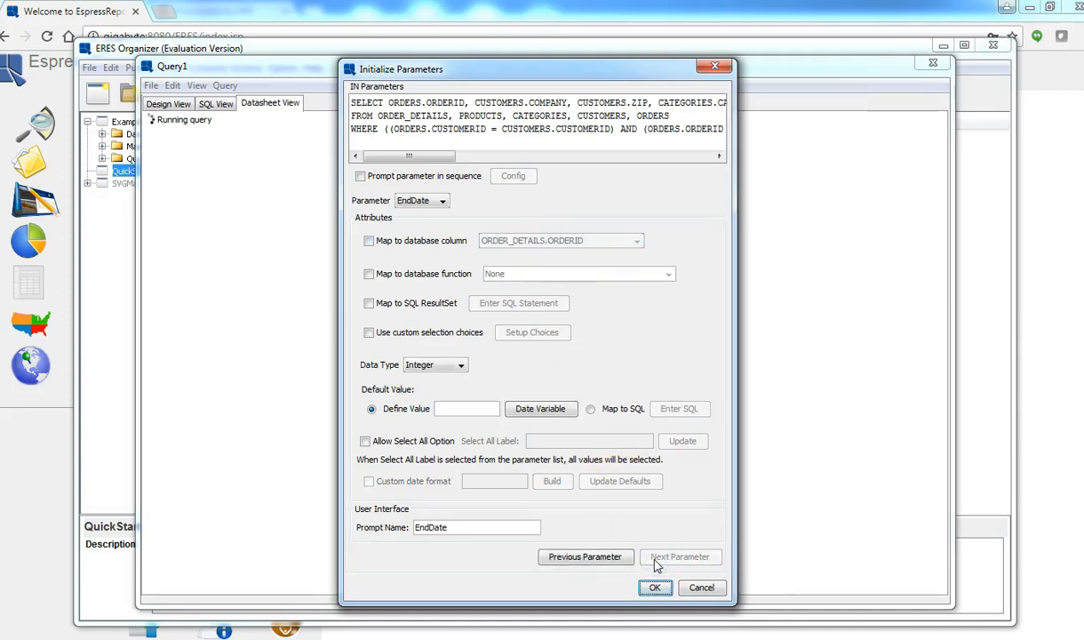
pyautogui.click(369, 240)
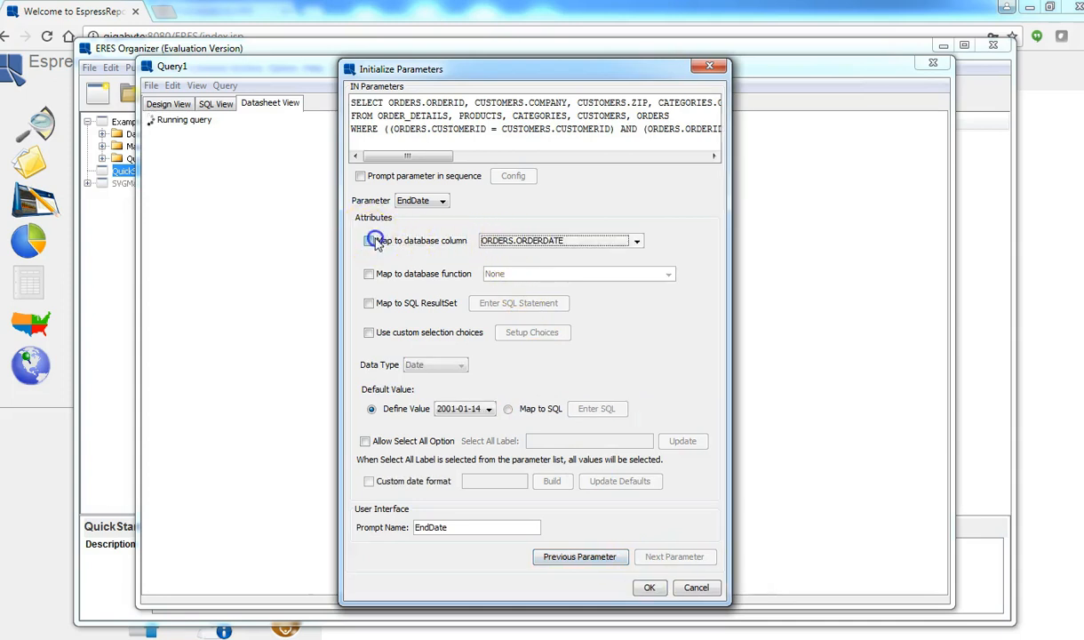
pyautogui.click(648, 587)
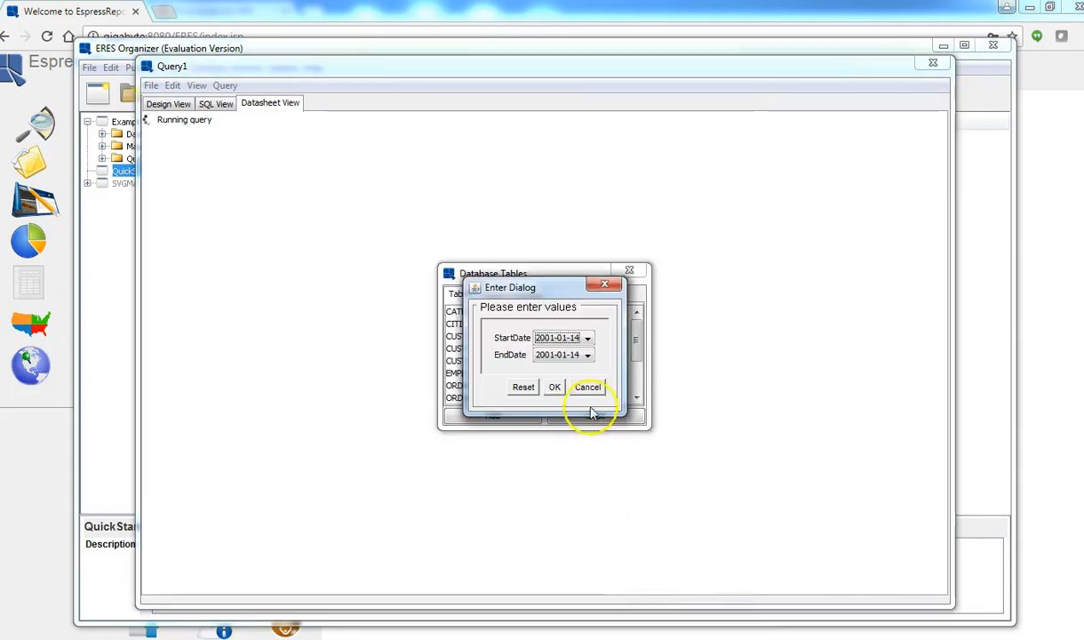
# Run the query with EndDate set to 2001-03-24, keeping the default StartDate.
pyautogui.click(562, 355)
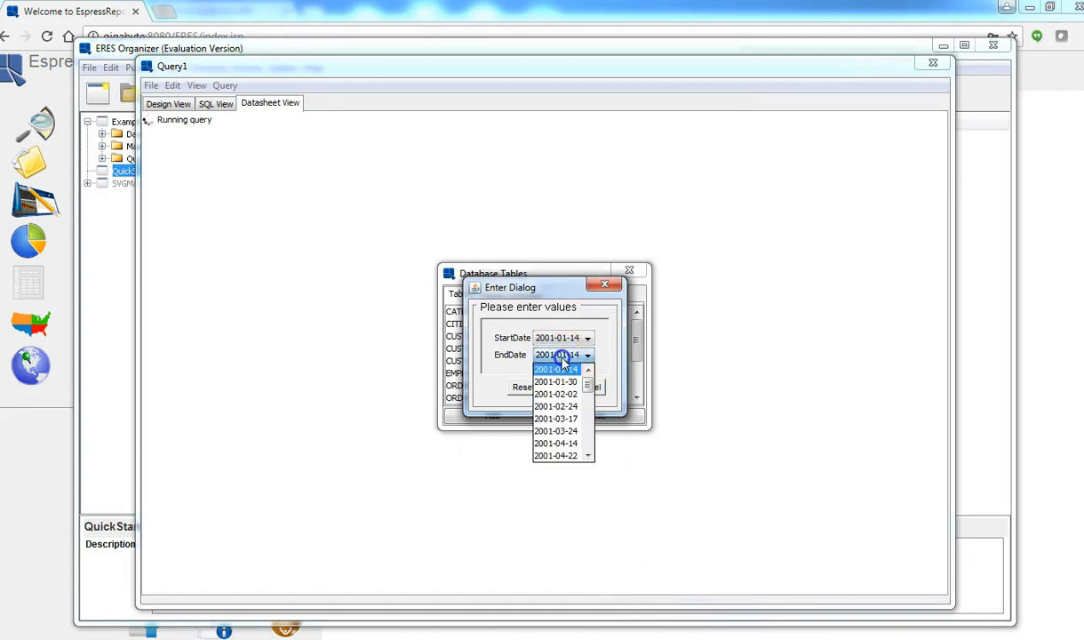
pyautogui.click(558, 430)
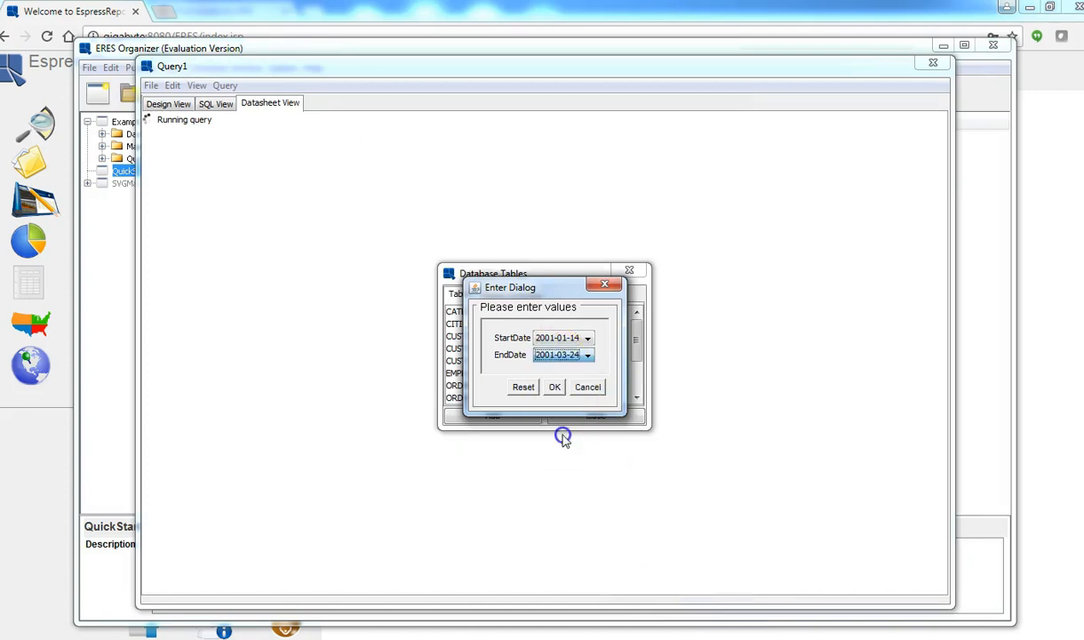
pyautogui.click(555, 389)
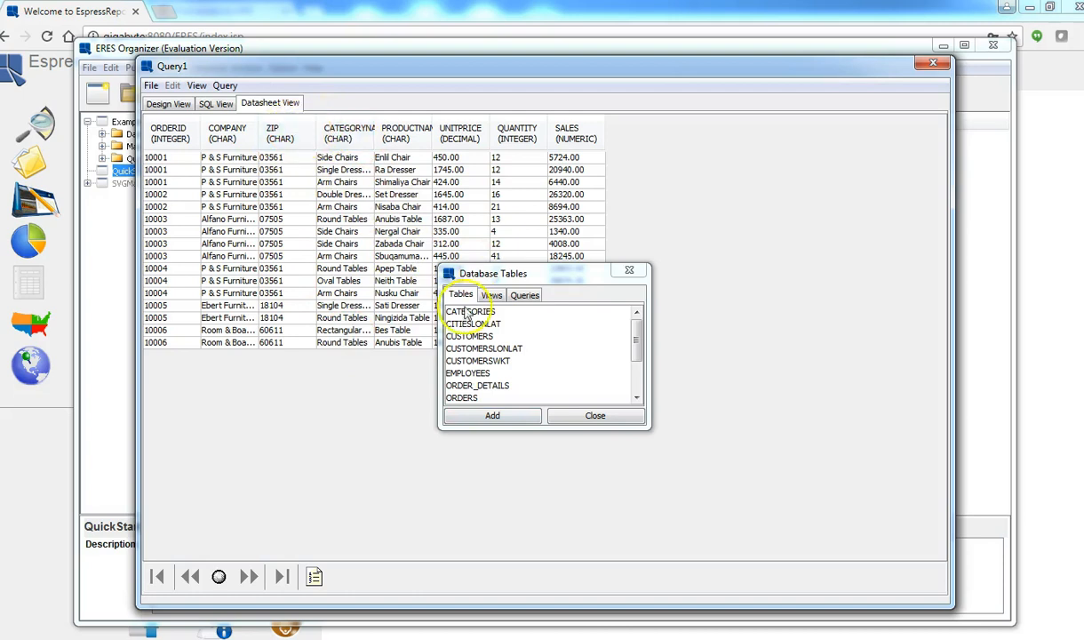
# Dismiss the list of database tables and finish editing Query1, returning to the data registry.
pyautogui.click(578, 418)
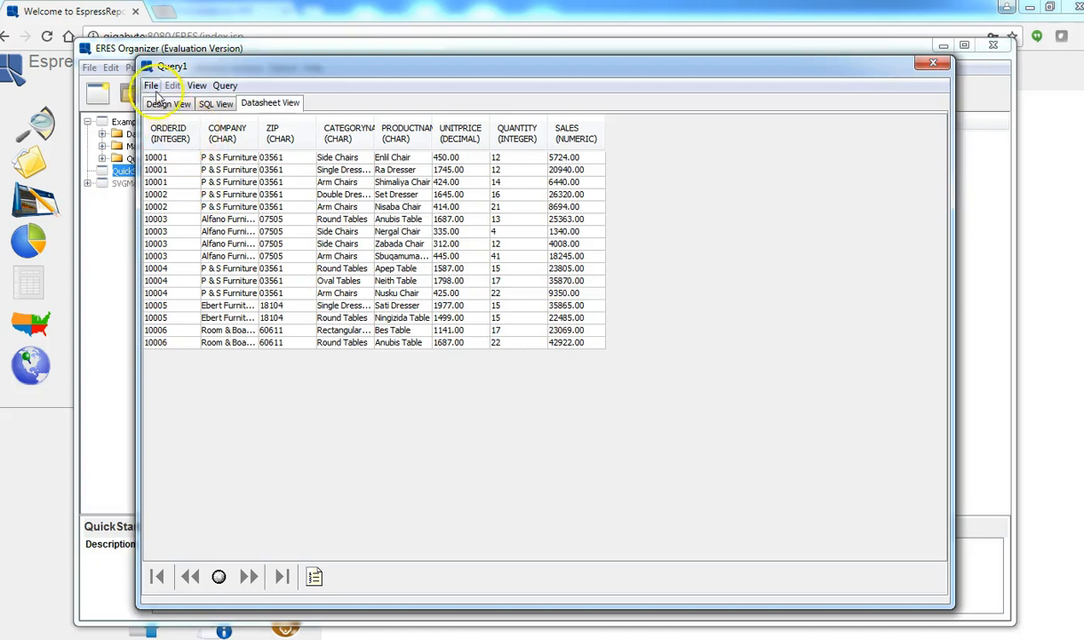
pyautogui.click(151, 86)
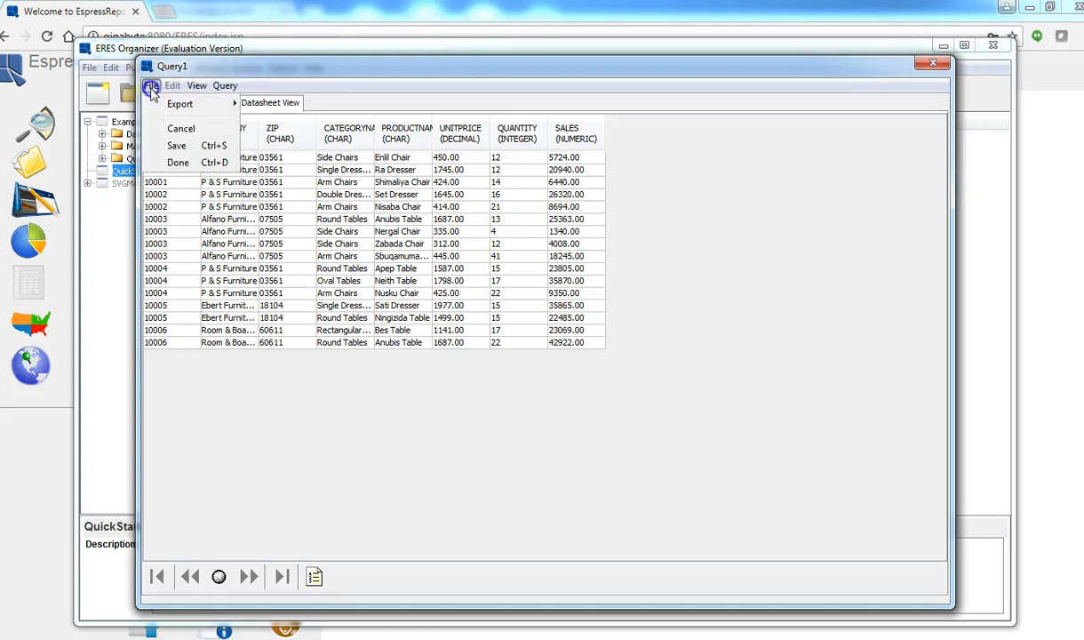
pyautogui.click(184, 162)
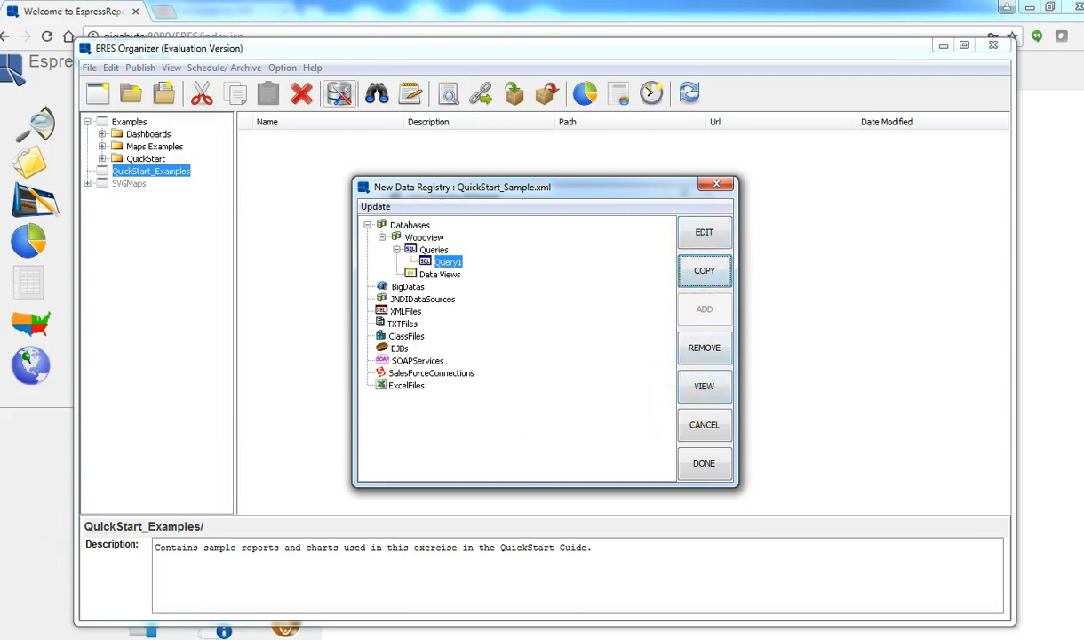
# Start a new data view under the Woodview database and select the CUSTOMERS and ORDERS tables for it.
pyautogui.click(447, 274)
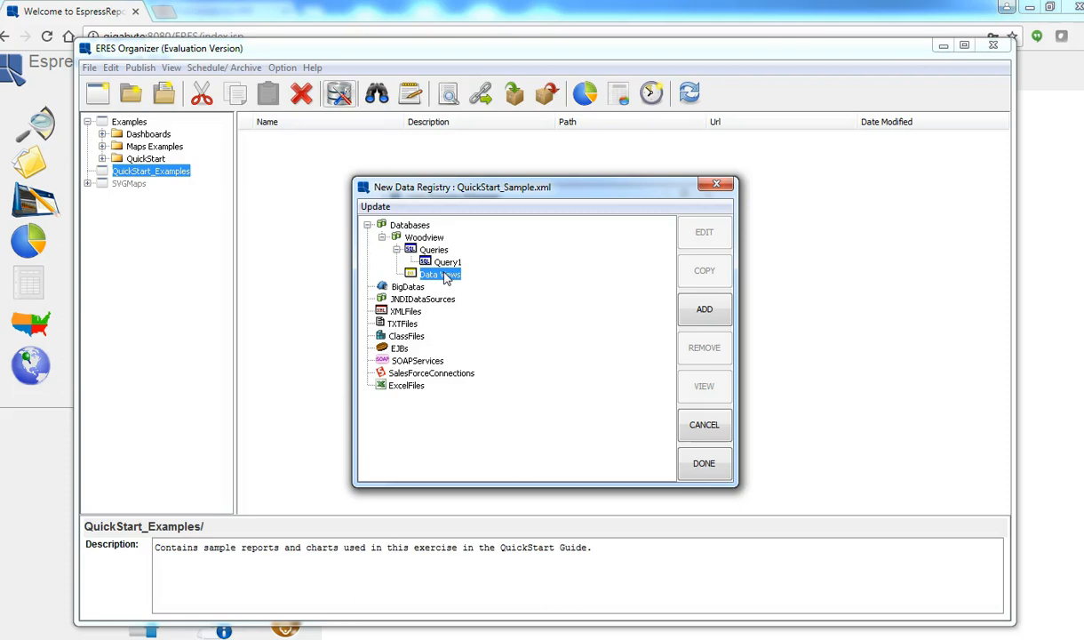
pyautogui.click(189, 585)
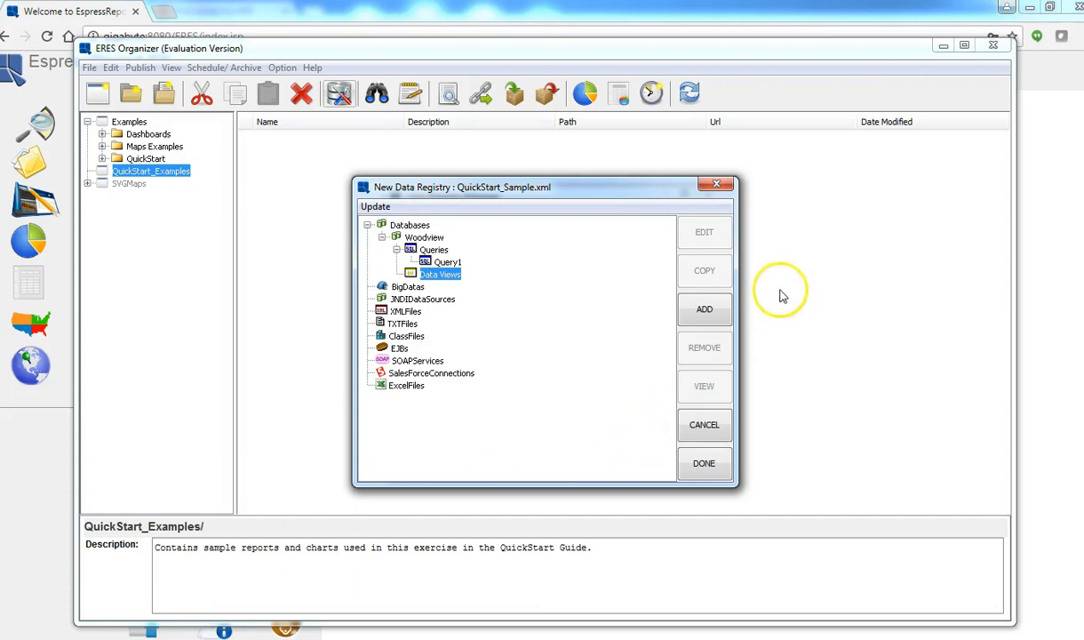
pyautogui.click(697, 318)
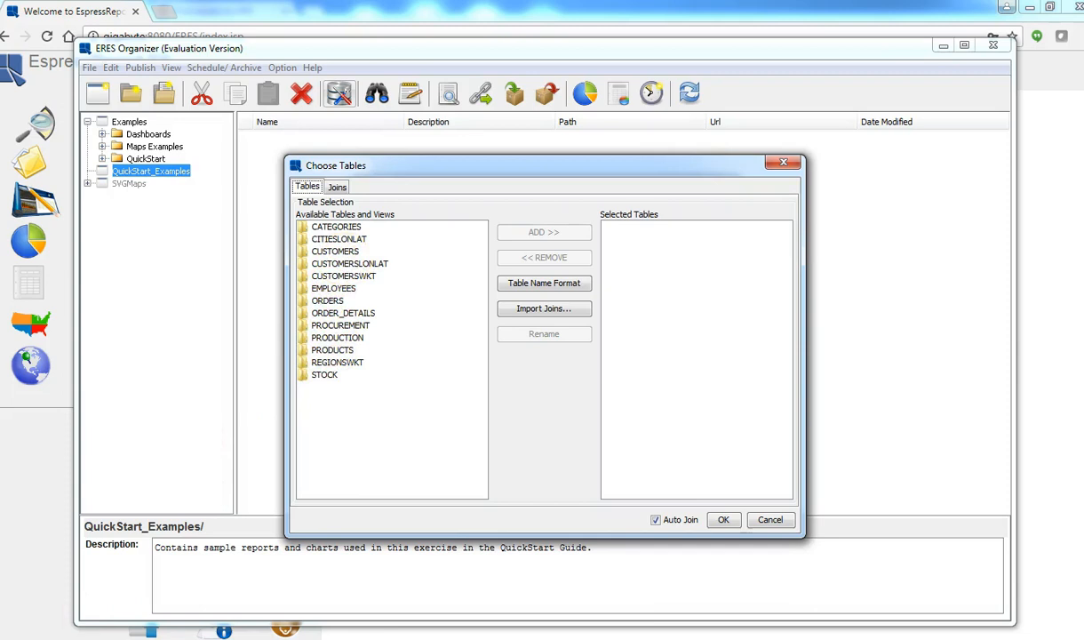
pyautogui.click(342, 252)
pyautogui.click(530, 233)
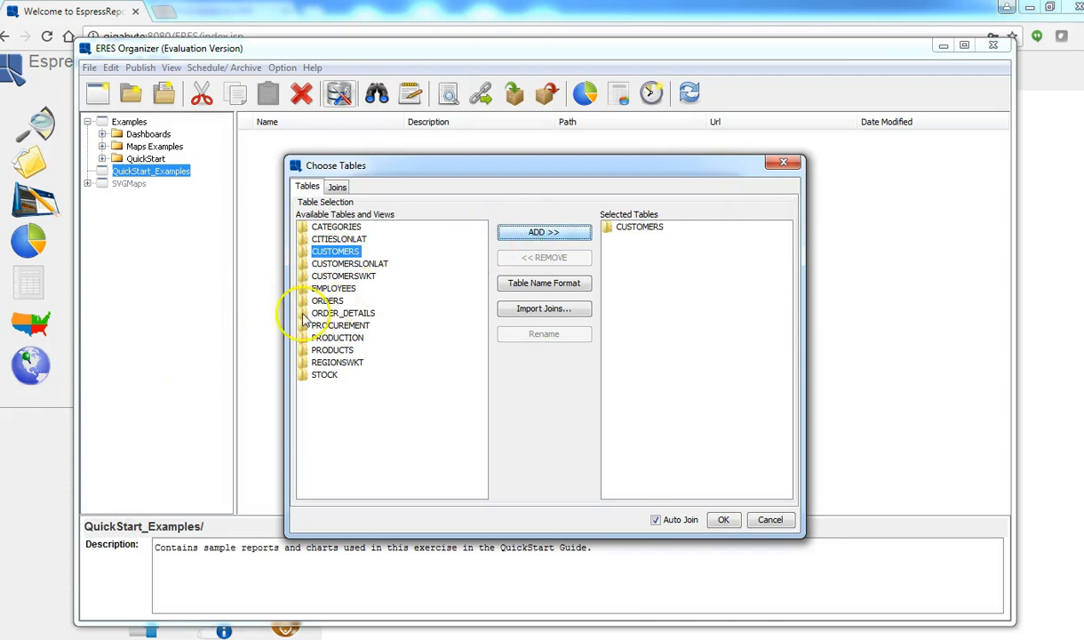
pyautogui.click(325, 300)
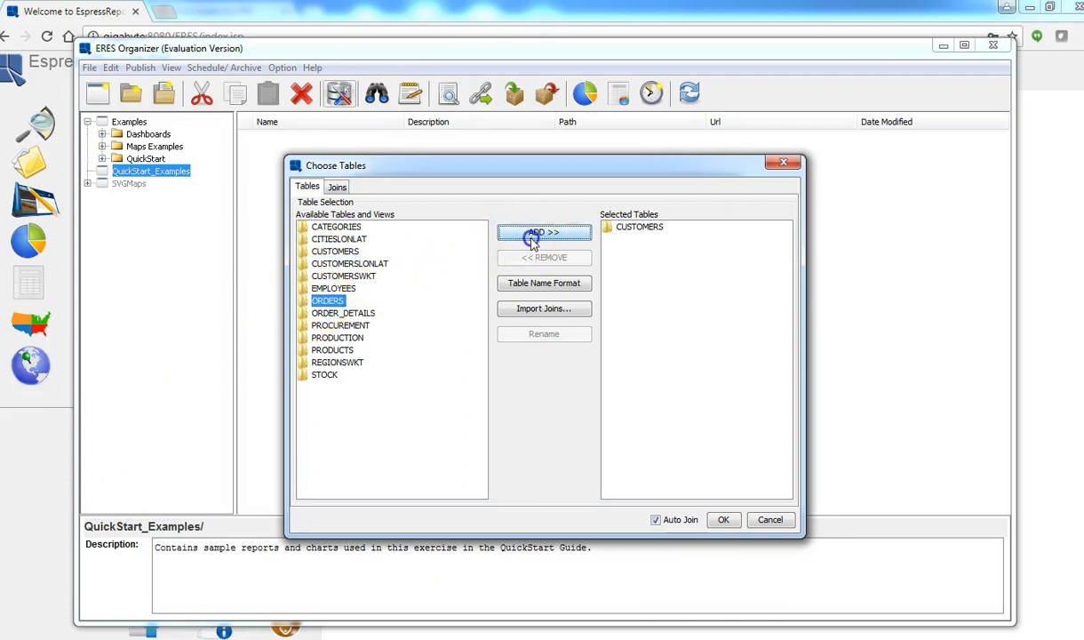
pyautogui.click(537, 234)
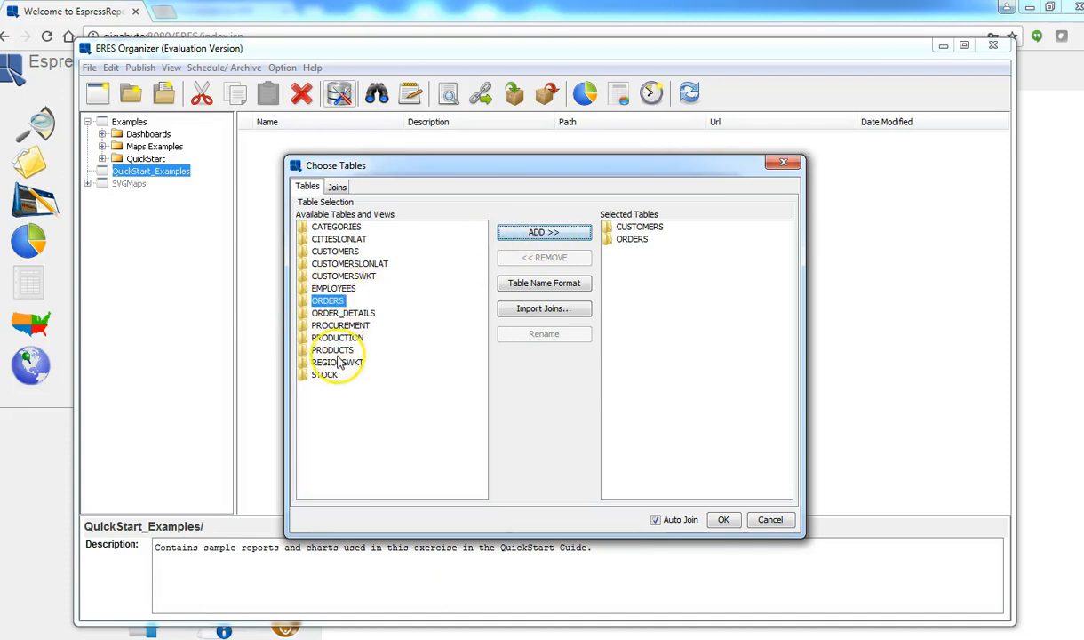
# Add the ORDER_DETAILS and PRODUCTS tables to the data view's selected tables.
pyautogui.click(340, 314)
pyautogui.doubleClick(340, 316)
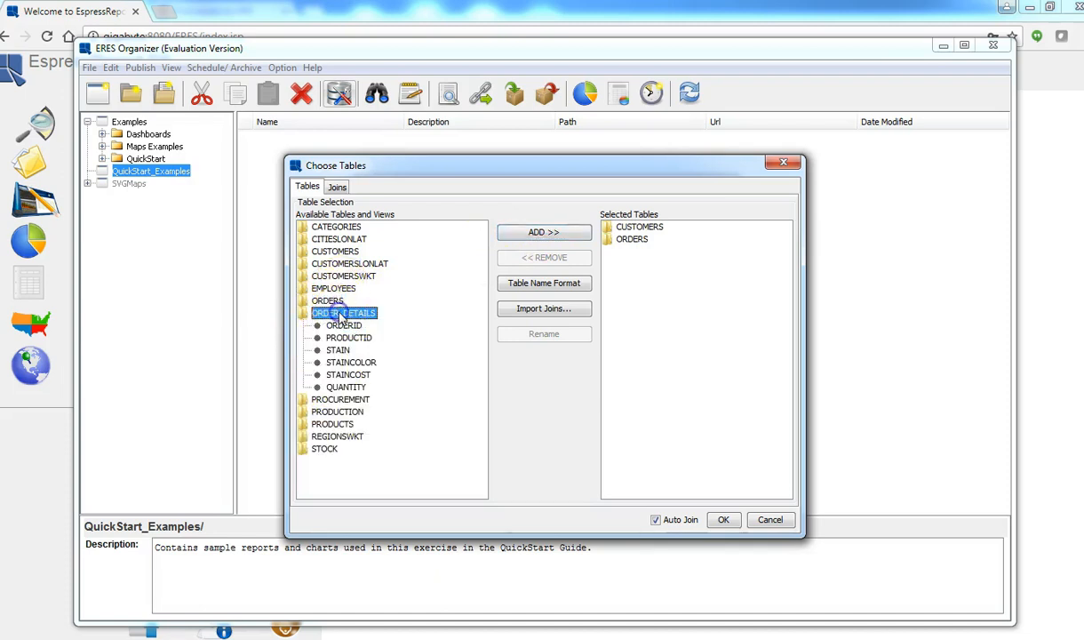
pyautogui.click(537, 235)
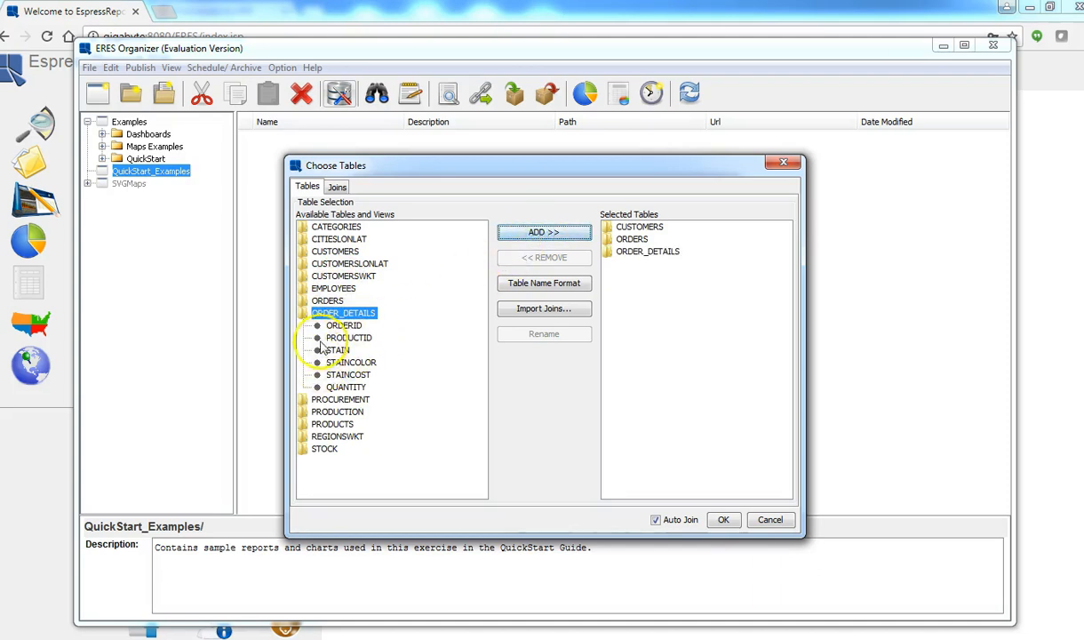
pyautogui.click(332, 424)
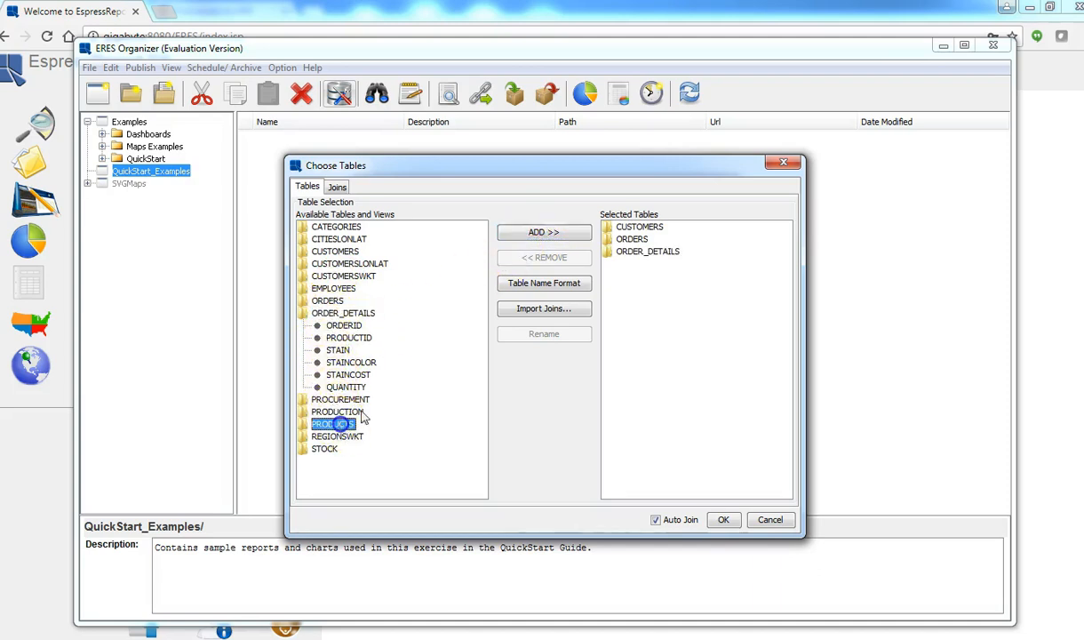
pyautogui.click(533, 238)
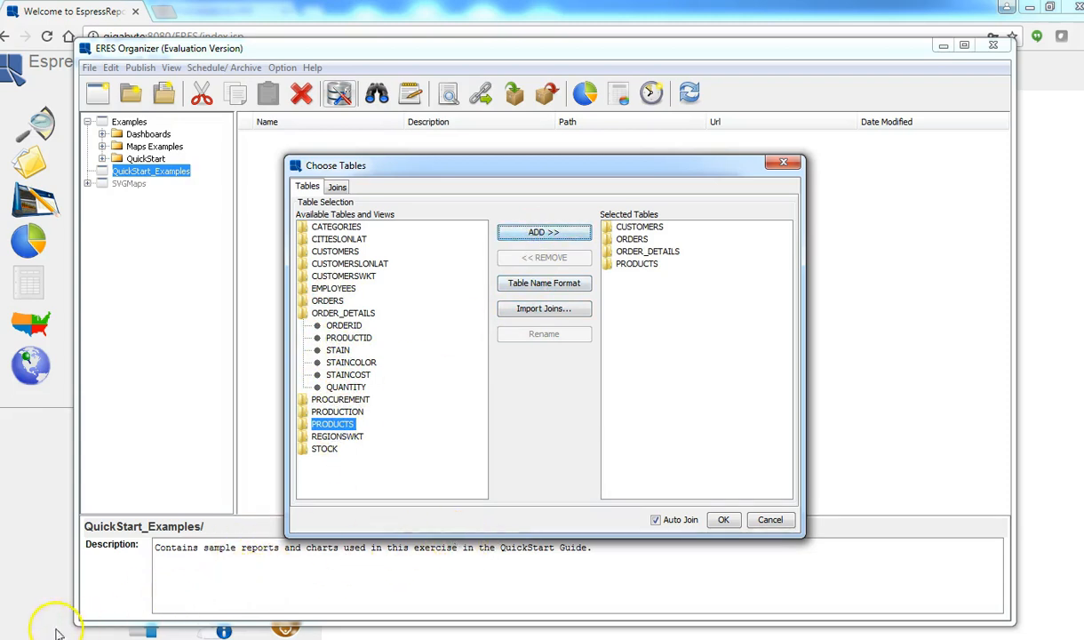
# Review the automatic joins between the four tables in an enlarged dialog, and accept the table selection.
pyautogui.click(336, 188)
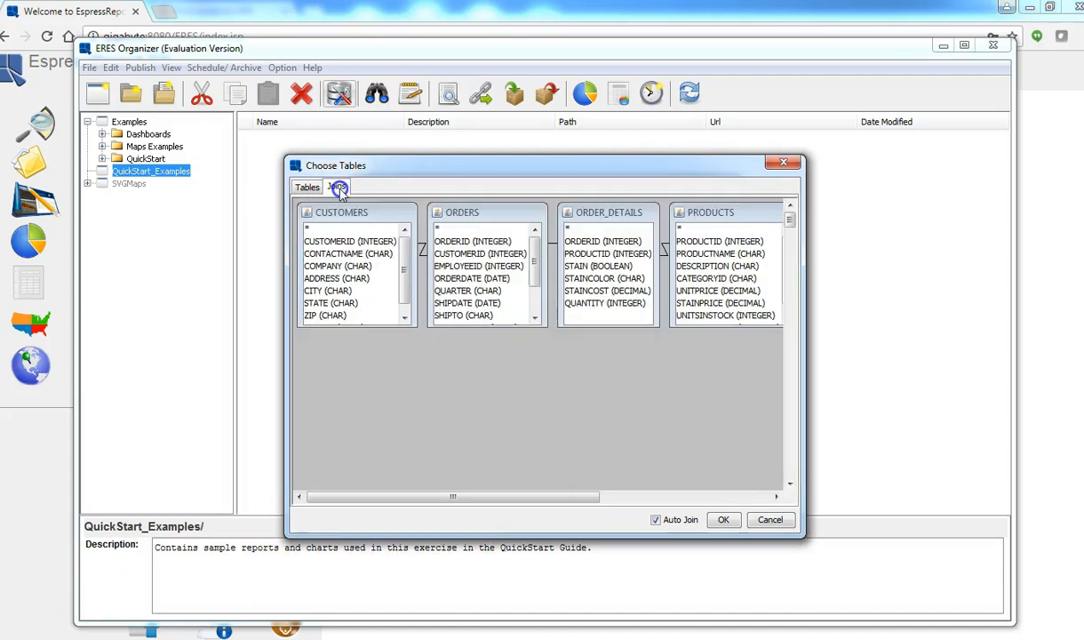
pyautogui.moveTo(806, 533); pyautogui.dragTo(904, 590)
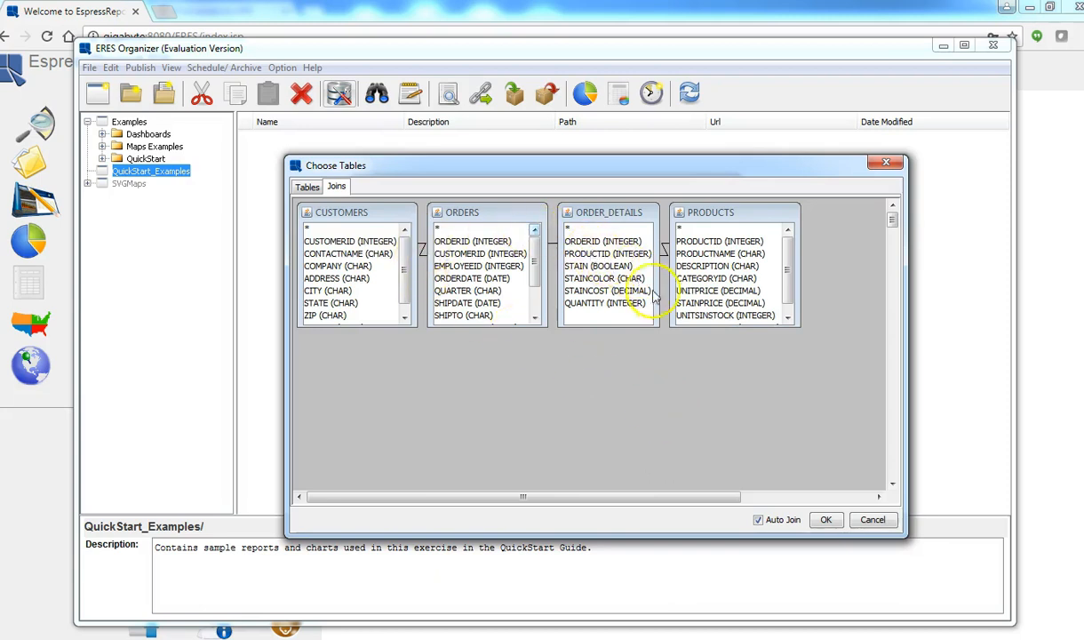
pyautogui.click(307, 187)
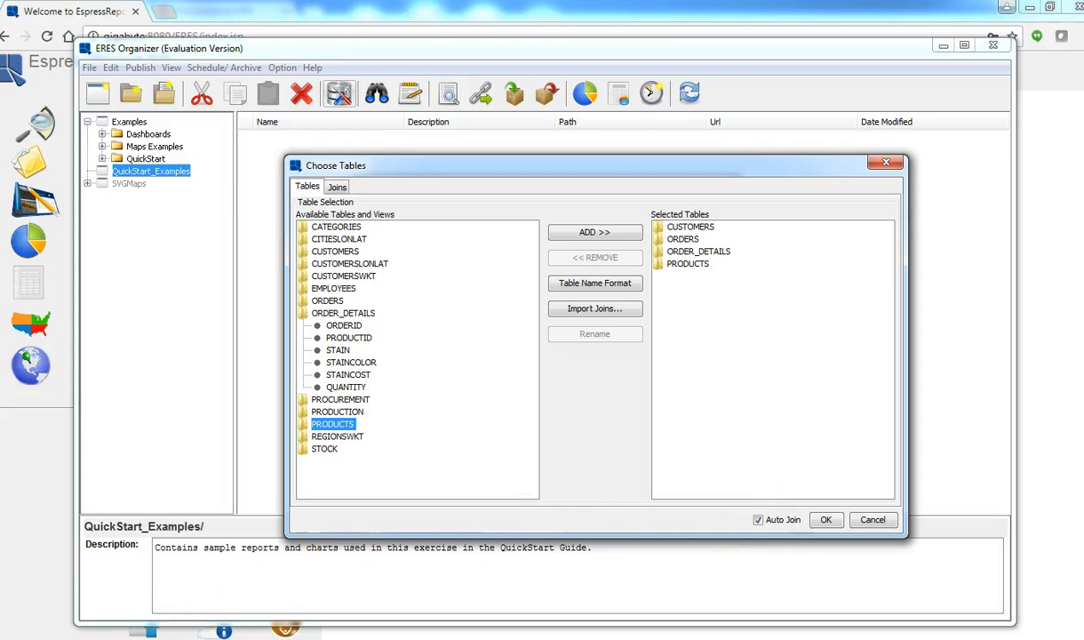
pyautogui.click(827, 521)
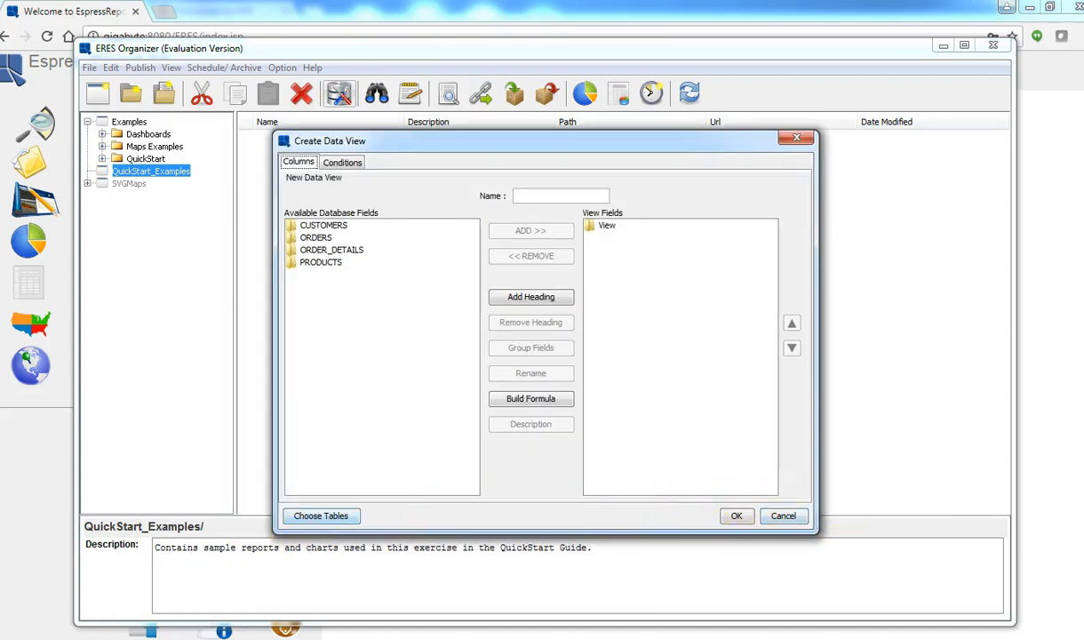
# Name the data view Invoicinig and add the COMPANY and CONTACTNAME fields from CUSTOMERS to it.
pyautogui.click(539, 198)
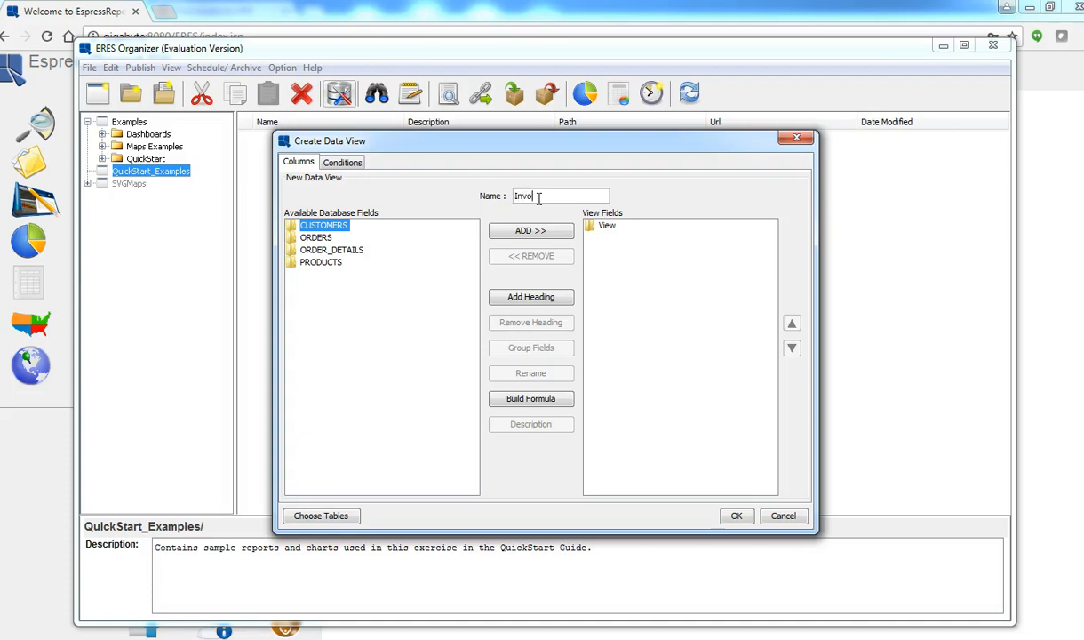
pyautogui.click(753, 250)
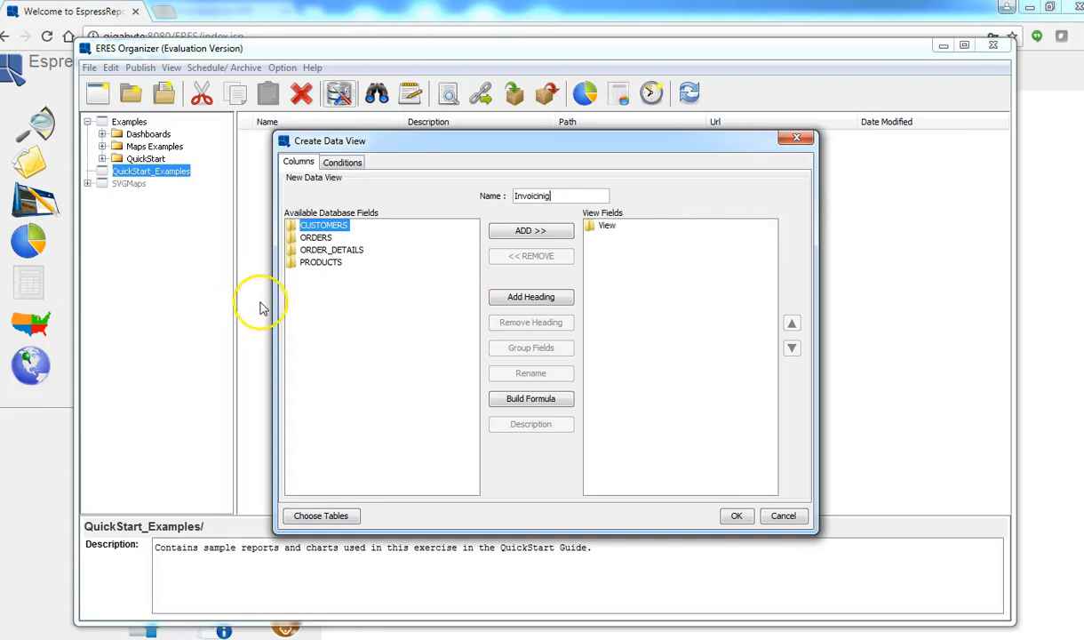
pyautogui.doubleClick(289, 226)
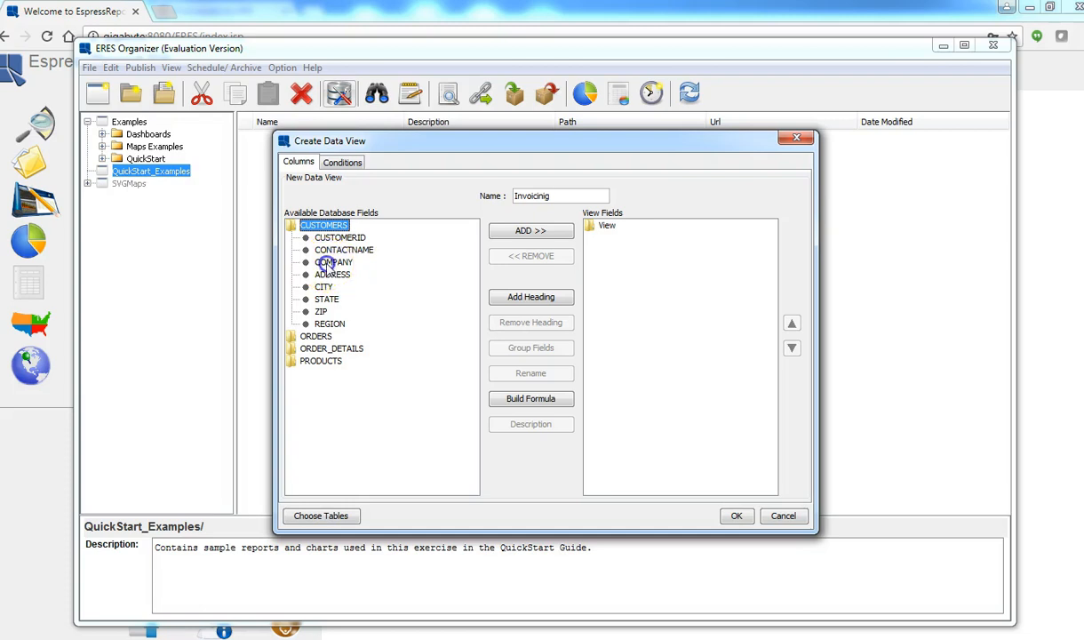
pyautogui.click(326, 264)
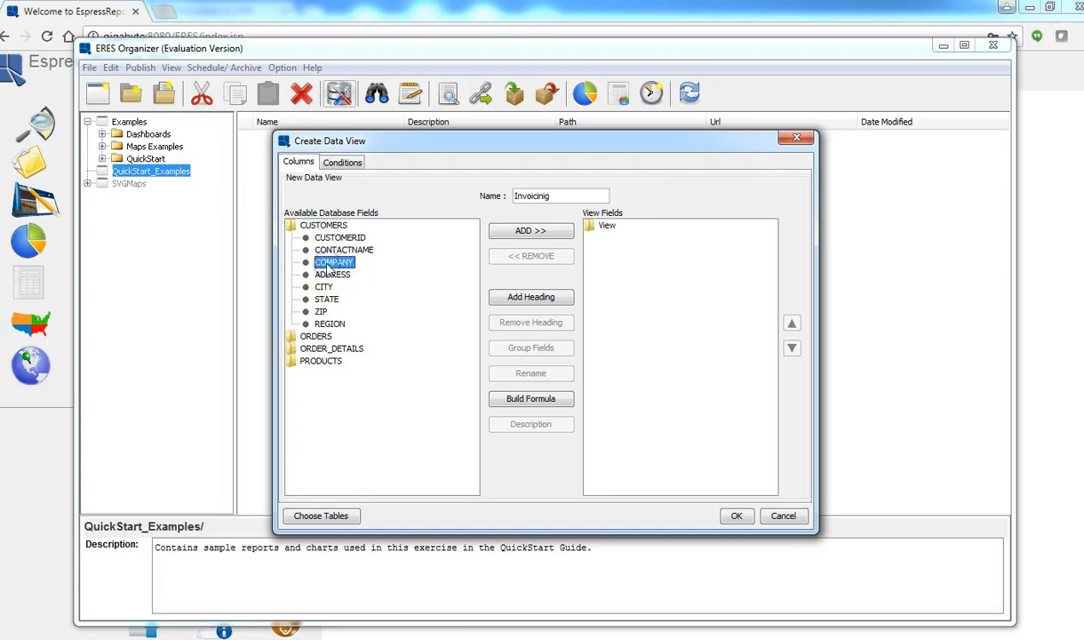
pyautogui.click(527, 234)
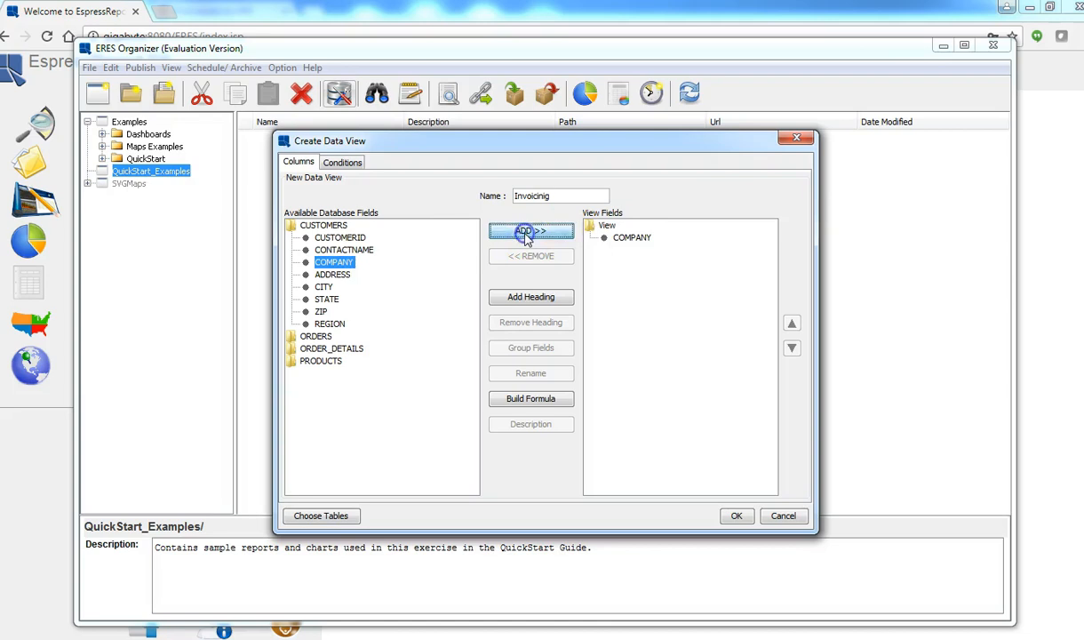
pyautogui.click(347, 250)
pyautogui.click(528, 233)
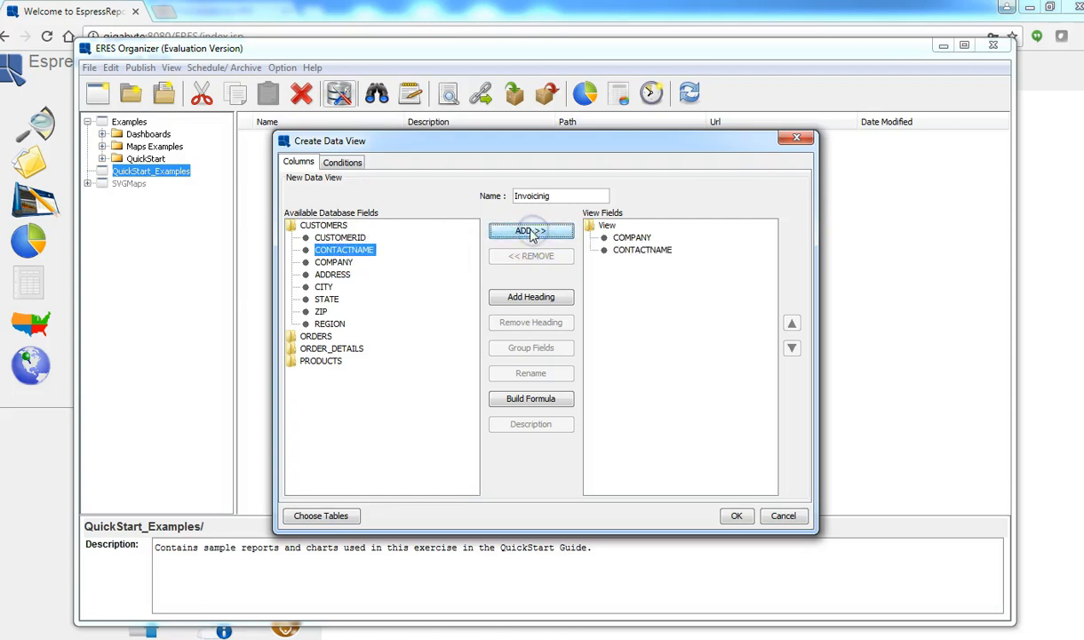
# Add the CUSTOMERS fields ADDRESS, CITY, STATE and ZIP to the view fields.
pyautogui.click(336, 276)
pyautogui.doubleClick(336, 276)
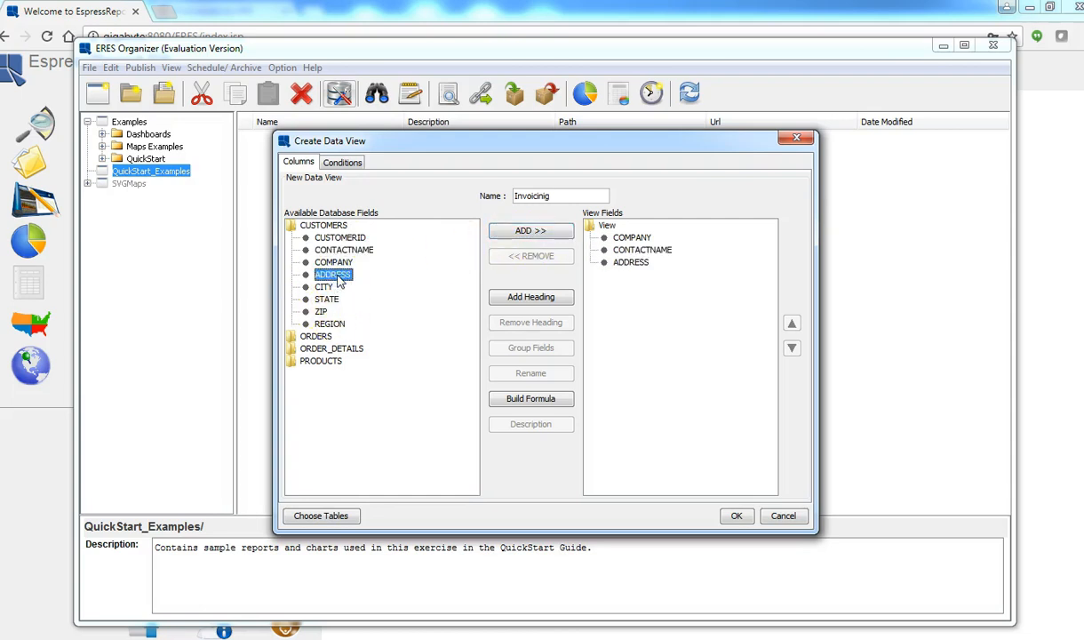
pyautogui.doubleClick(327, 288)
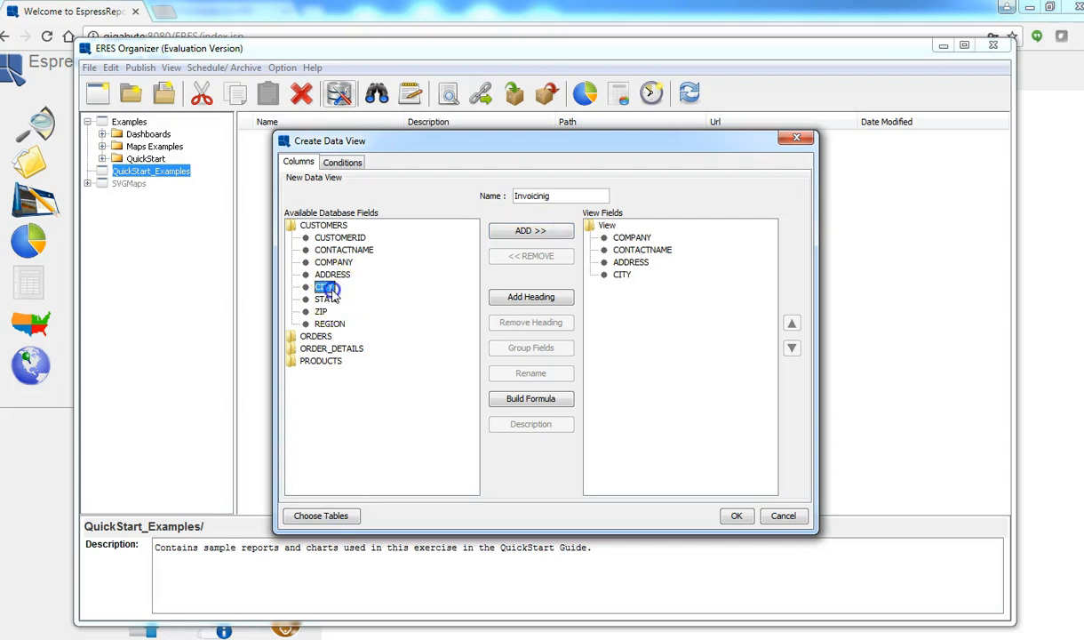
pyautogui.doubleClick(327, 299)
pyautogui.doubleClick(321, 312)
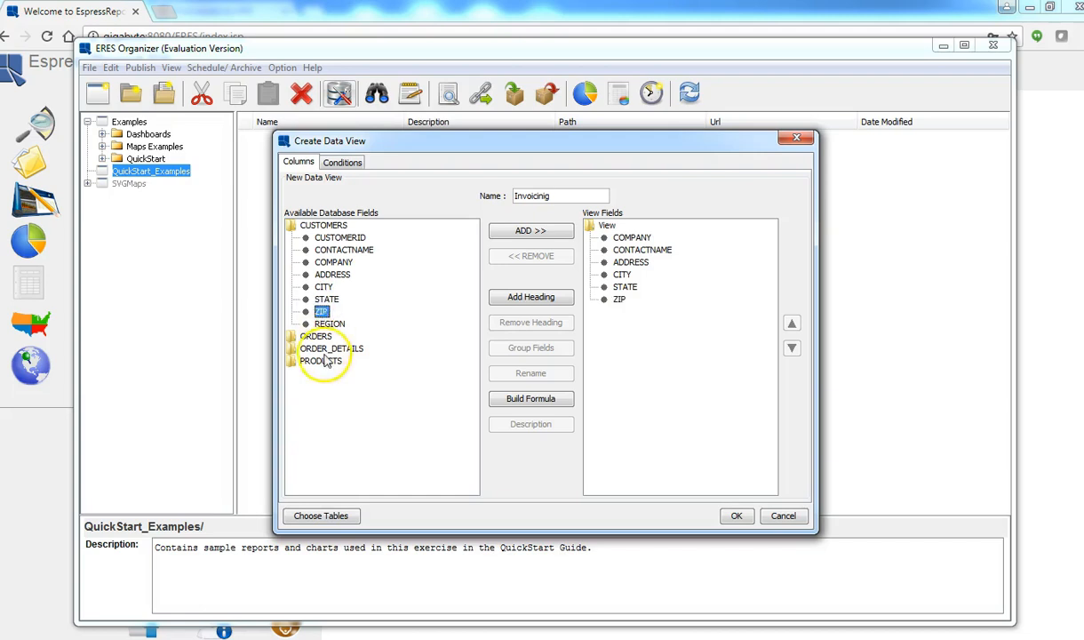
# Add the ORDERDATE and SHIPDATE fields from the ORDERS table to the view fields.
pyautogui.doubleClick(295, 339)
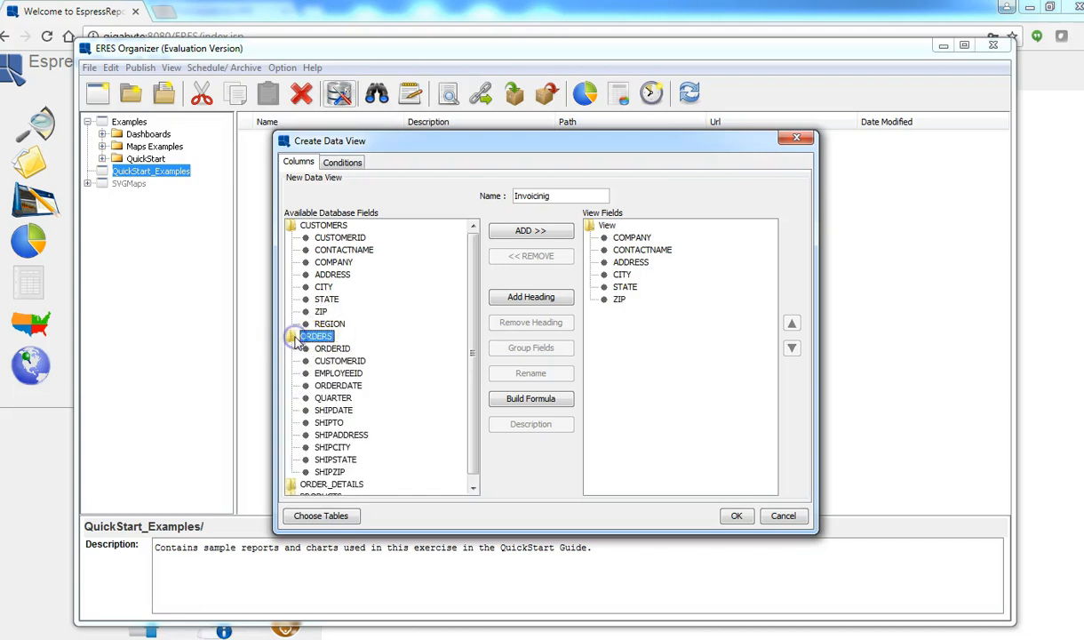
pyautogui.doubleClick(342, 387)
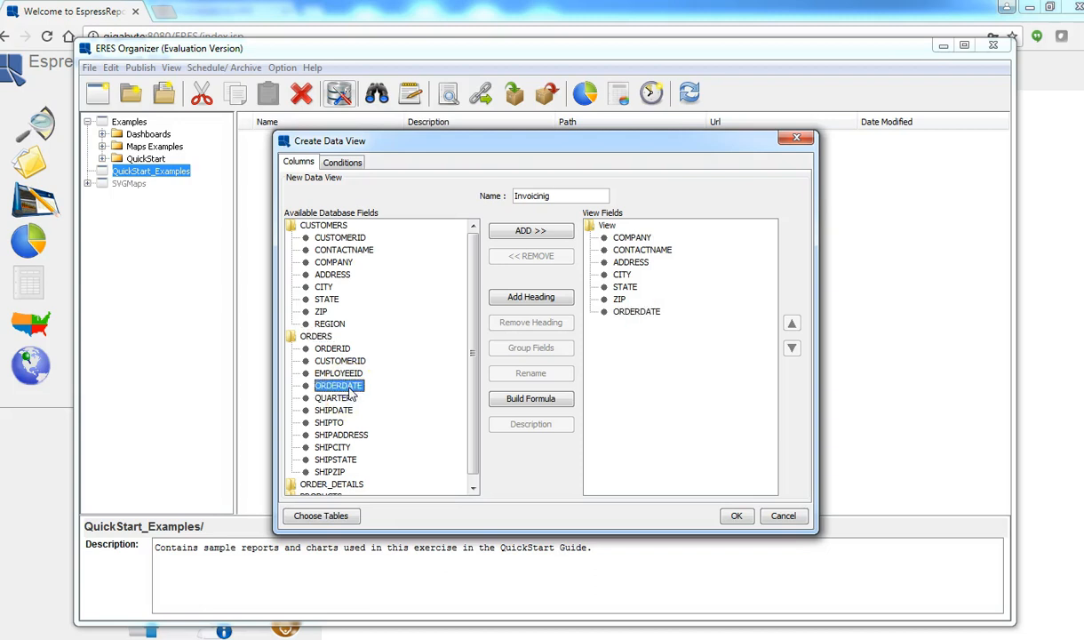
pyautogui.doubleClick(335, 411)
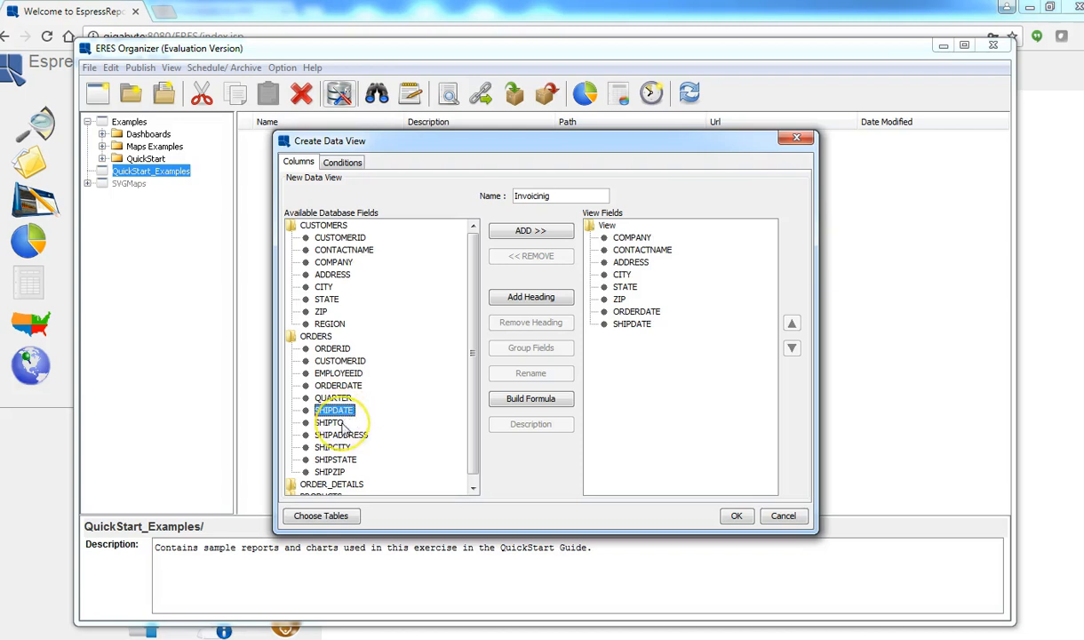
# Add the ORDERS fields SHIPTO, SHIPADDRESS, SHIPCITY, SHIPSTATE and SHIPZIP to the view fields.
pyautogui.doubleClick(336, 423)
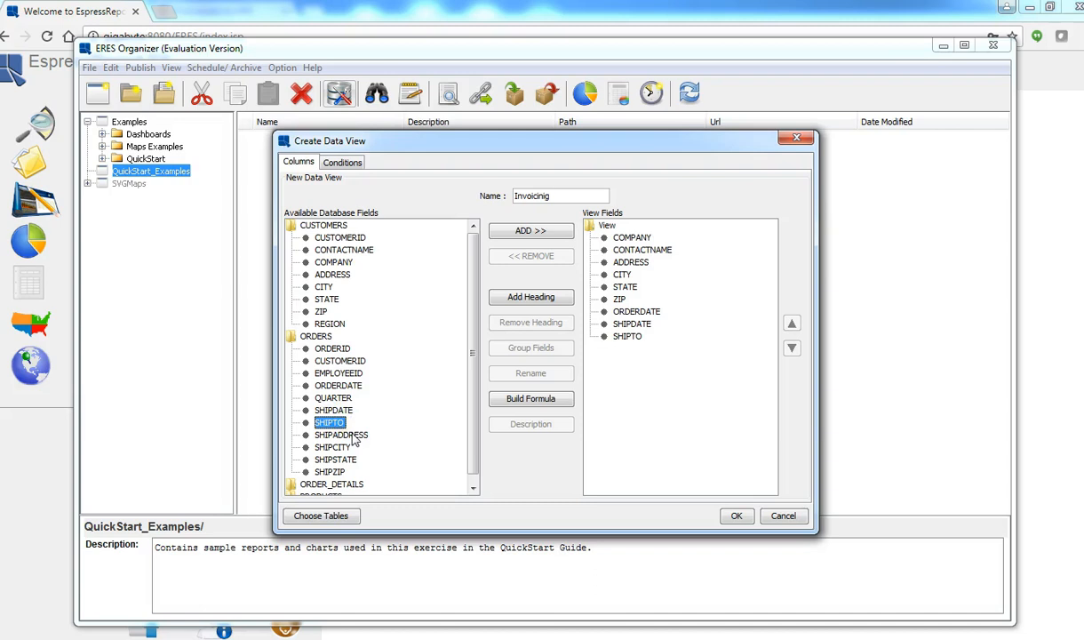
pyautogui.doubleClick(354, 437)
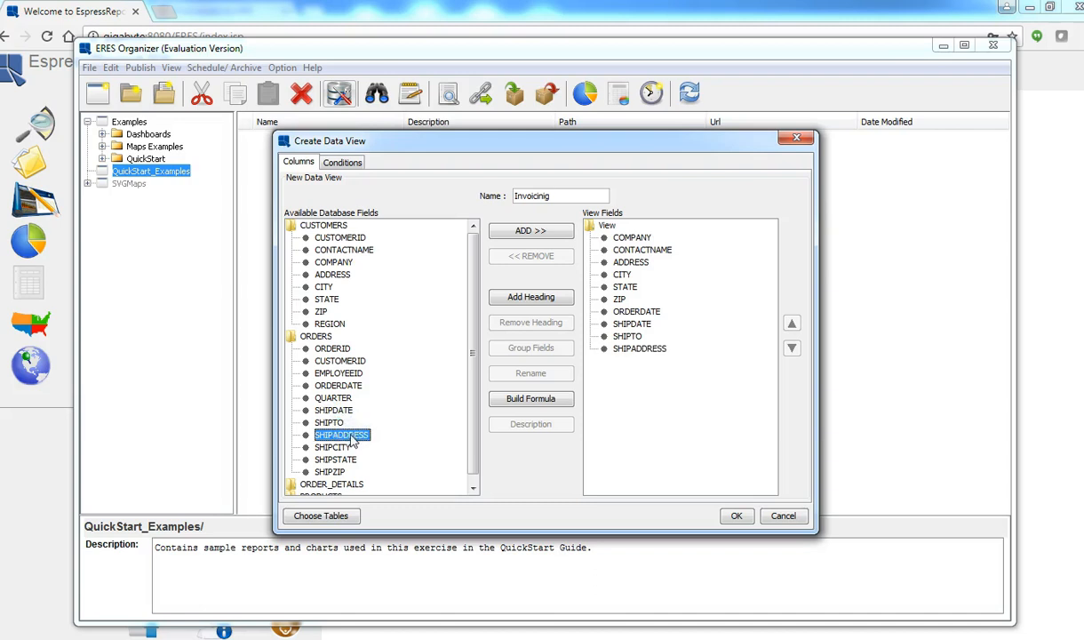
pyautogui.doubleClick(342, 448)
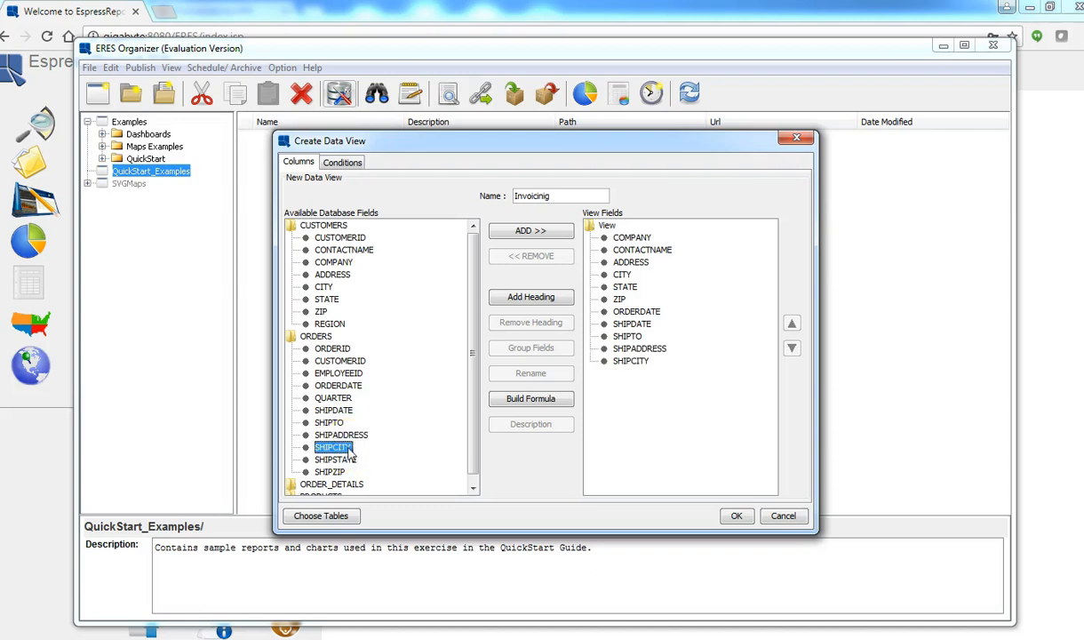
pyautogui.doubleClick(335, 460)
pyautogui.doubleClick(330, 472)
# Collapse the ORDERS table and add ORDERID, STAIN, STAINCOLOR and QUANTITY from ORDER_DETAILS to the view fields.
pyautogui.click(473, 480)
pyautogui.moveTo(477, 465); pyautogui.dragTo(474, 474)
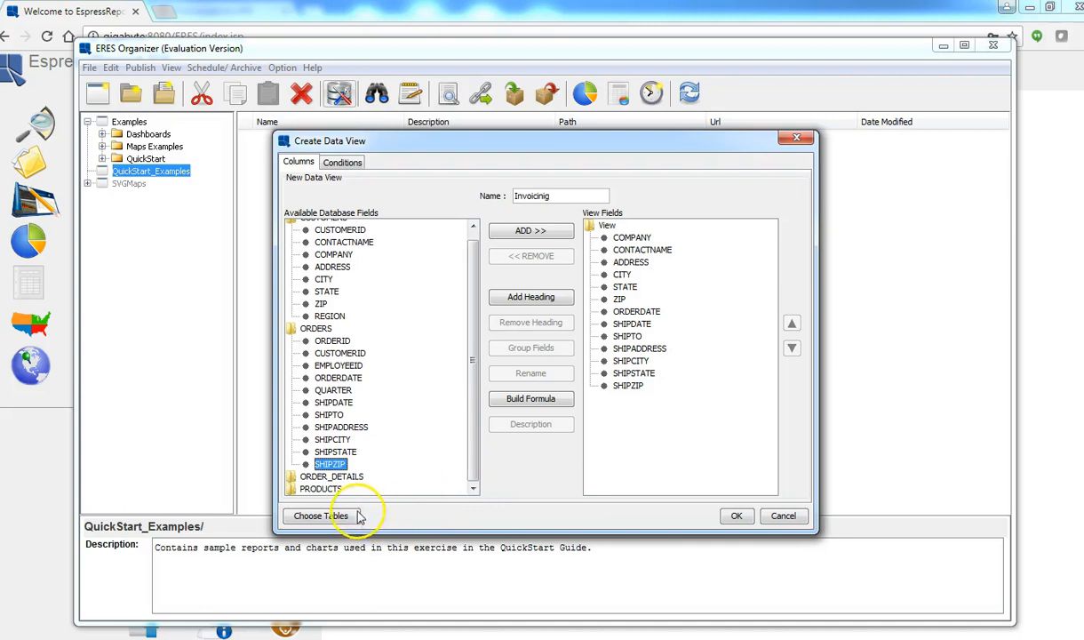
pyautogui.click(294, 330)
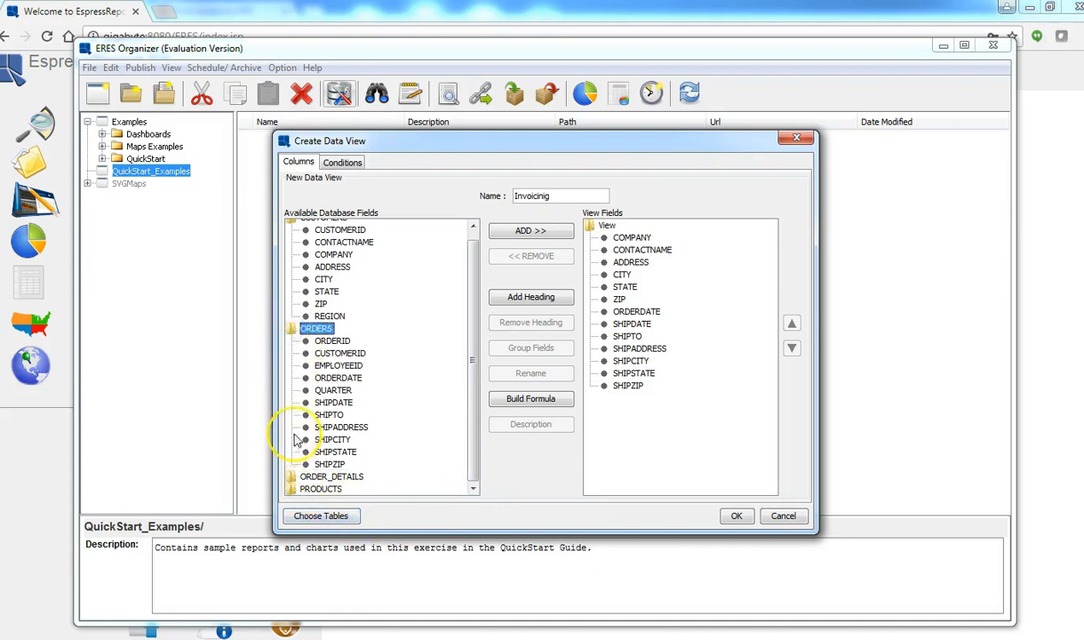
pyautogui.doubleClick(288, 333)
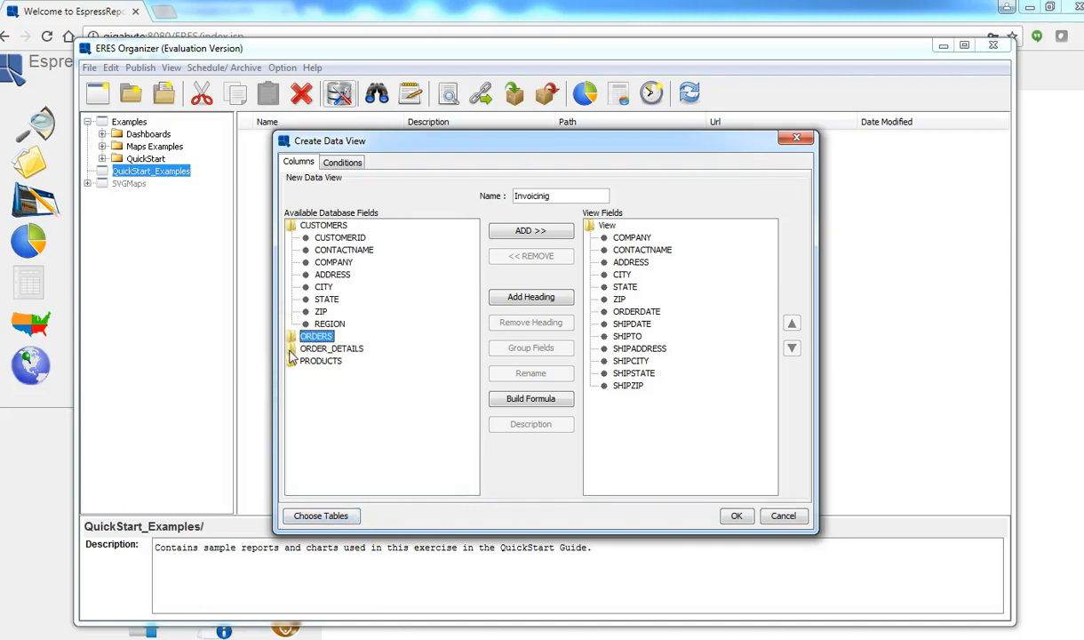
pyautogui.doubleClick(291, 348)
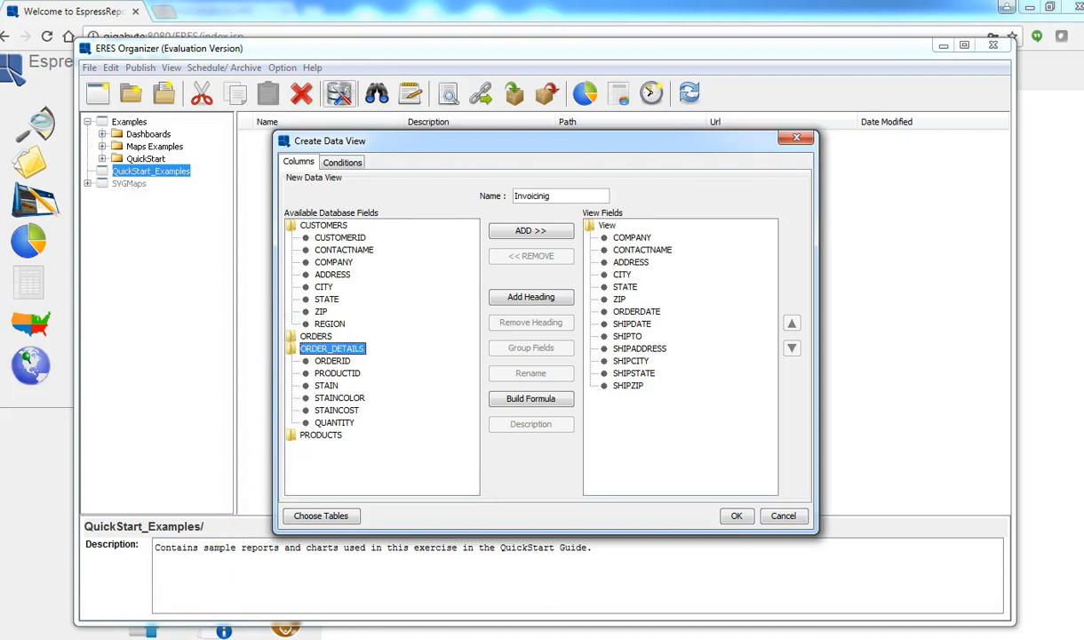
pyautogui.doubleClick(331, 361)
pyautogui.doubleClick(326, 386)
pyautogui.doubleClick(340, 398)
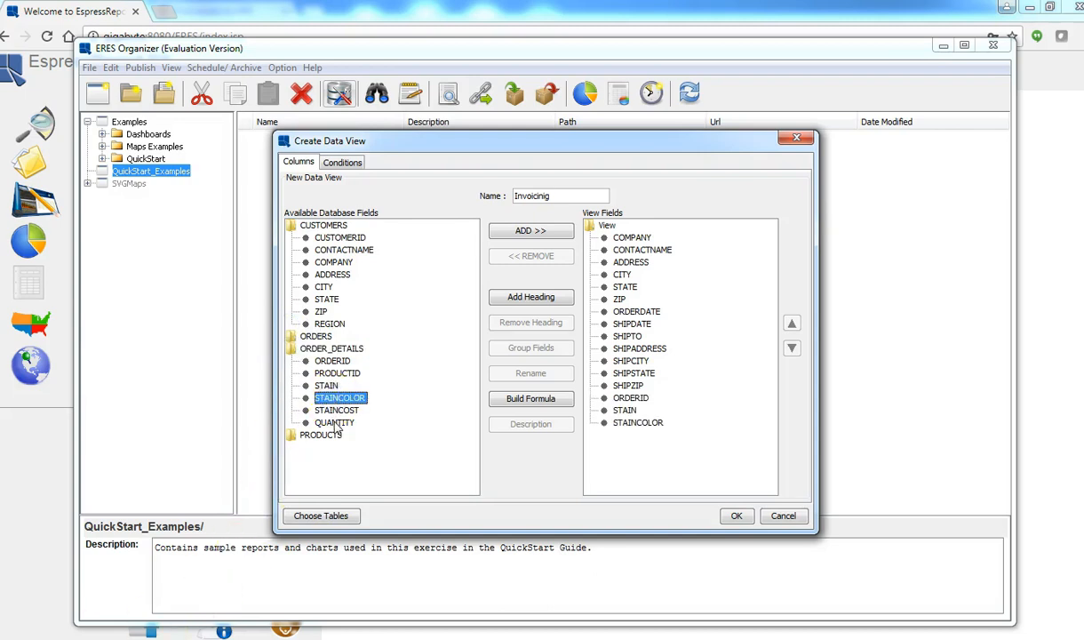
pyautogui.doubleClick(334, 424)
# Collapse ORDER_DETAILS and add PRODUCTNAME, UNITPRICE and STAINPRICE from PRODUCTS to the view fields.
pyautogui.click(293, 349)
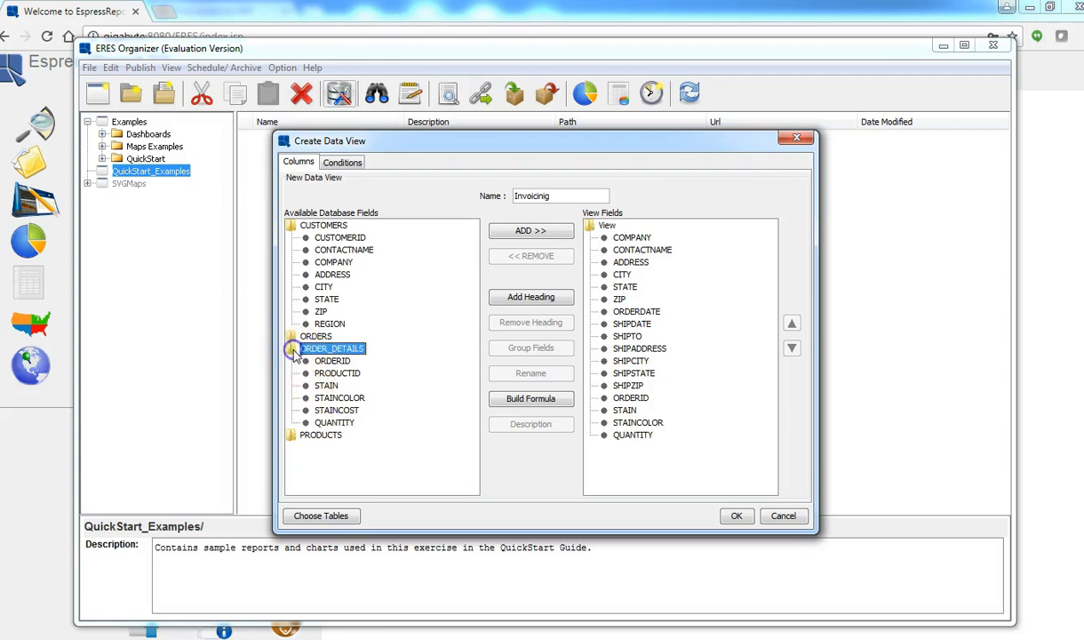
pyautogui.click(293, 349)
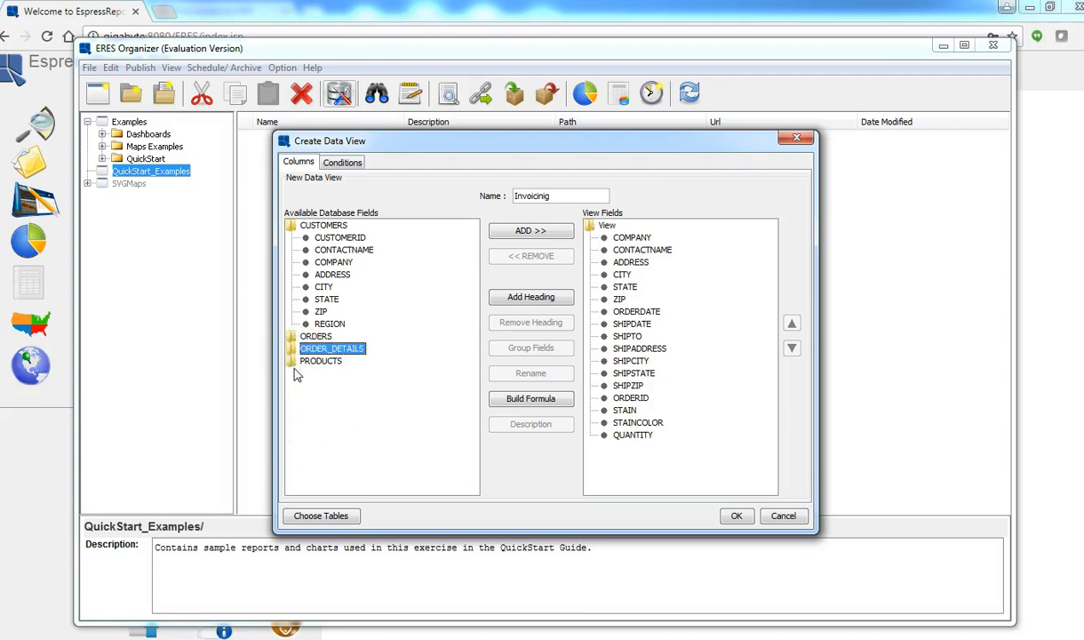
pyautogui.click(293, 361)
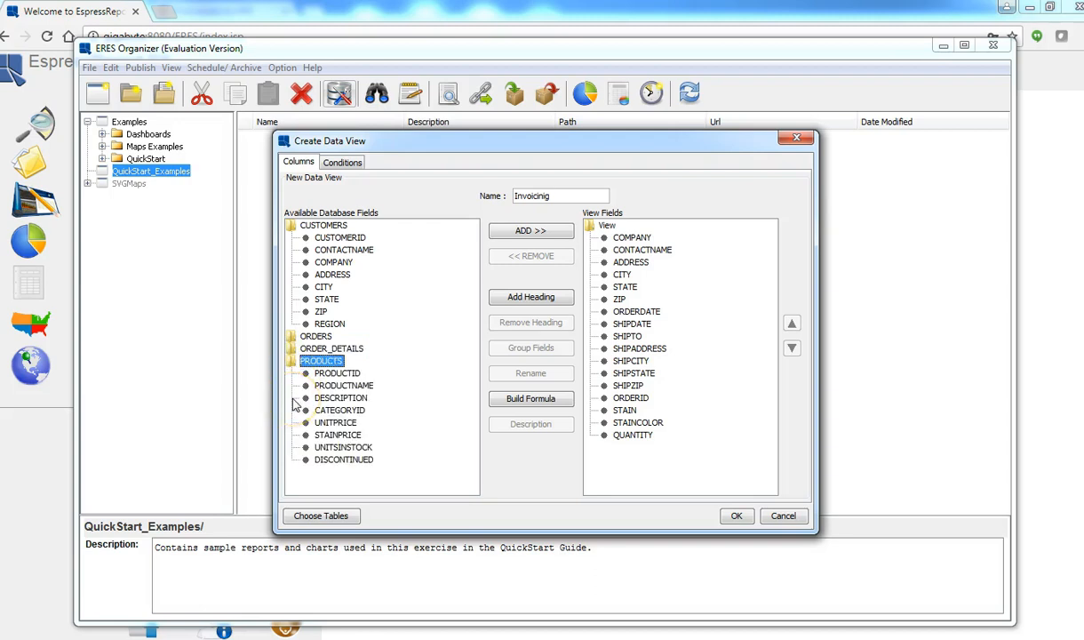
pyautogui.click(333, 386)
pyautogui.doubleClick(333, 386)
pyautogui.doubleClick(344, 423)
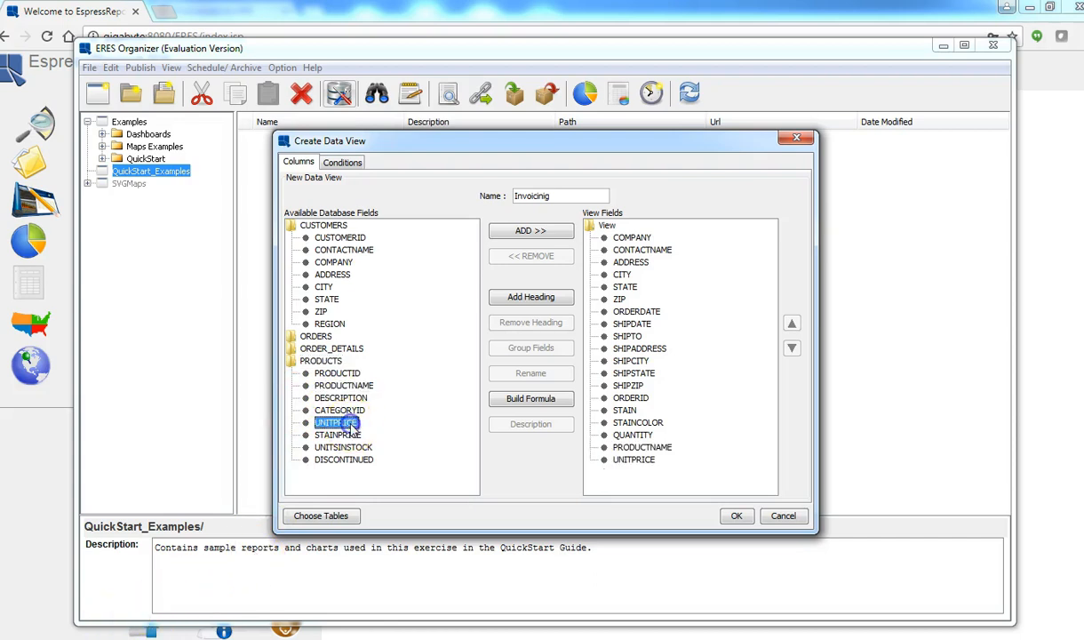
pyautogui.doubleClick(337, 434)
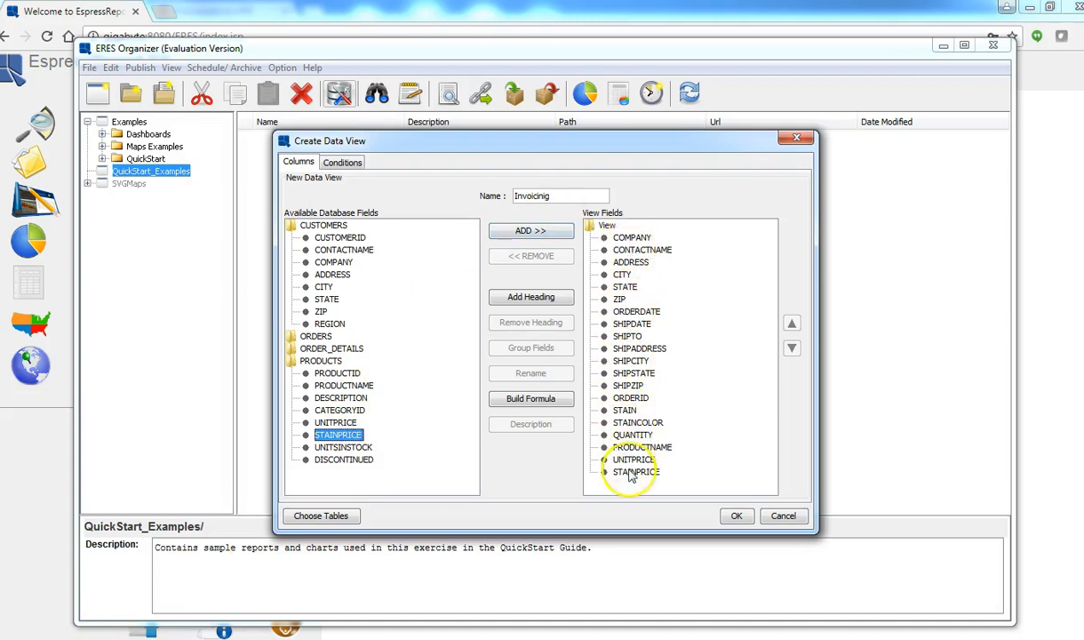
# Add three headings to the view fields, named Customer Info, Shipping Info and Order Info.
pyautogui.click(540, 299)
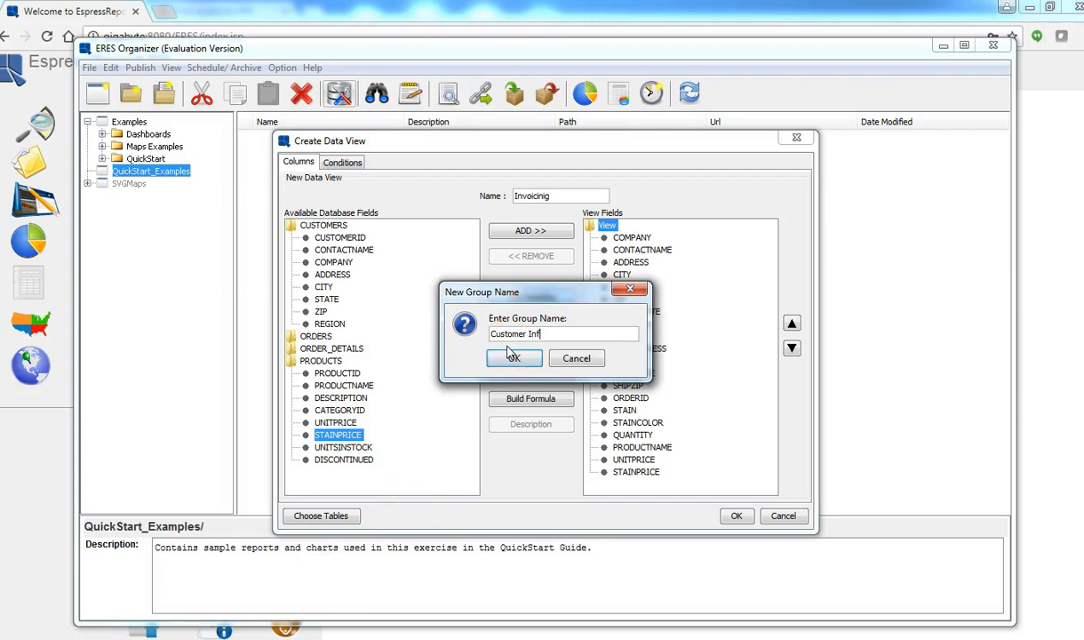
pyautogui.click(508, 357)
pyautogui.click(538, 296)
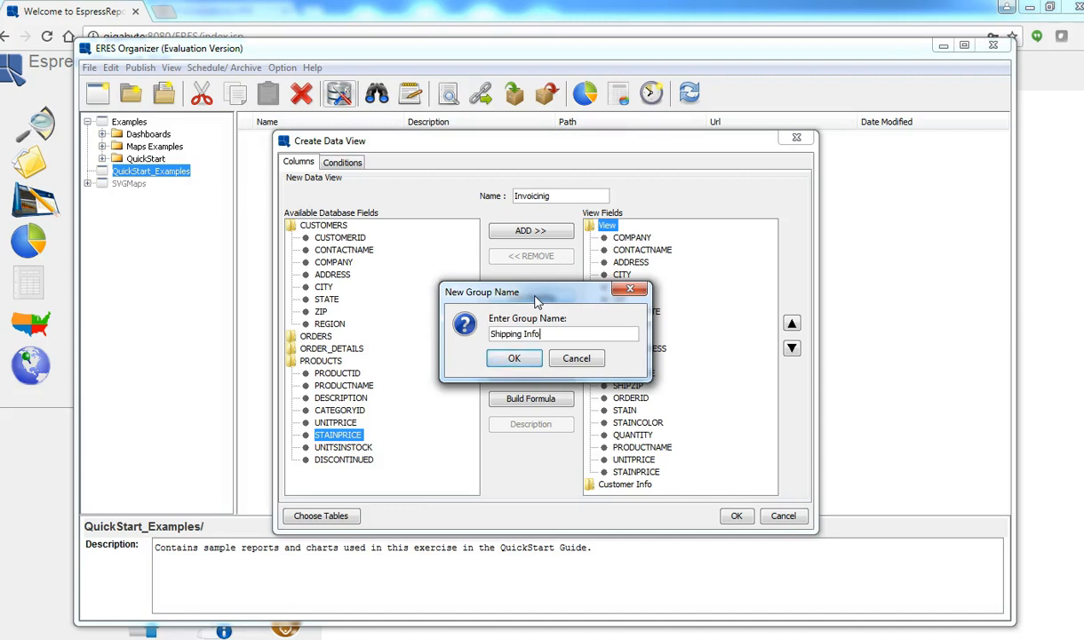
pyautogui.click(514, 358)
pyautogui.click(527, 301)
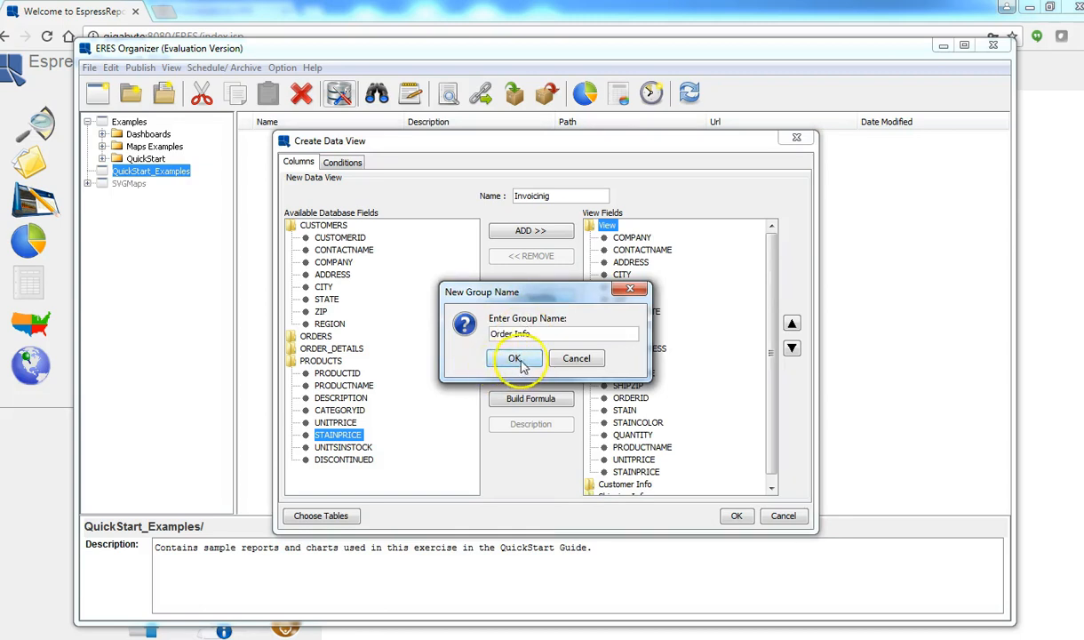
pyautogui.click(514, 358)
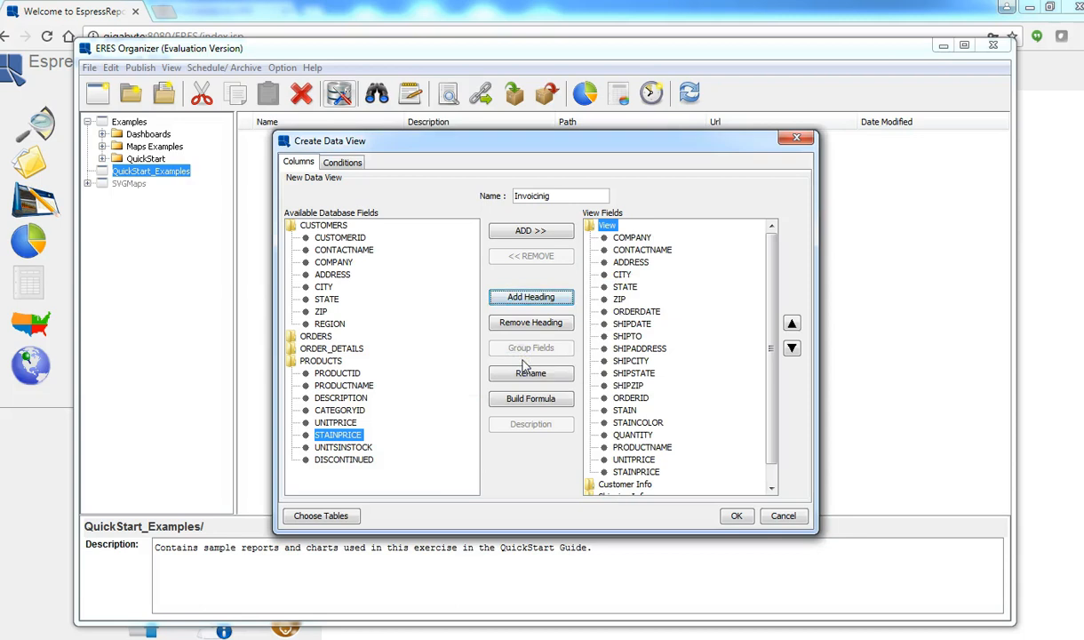
pyautogui.click(771, 487)
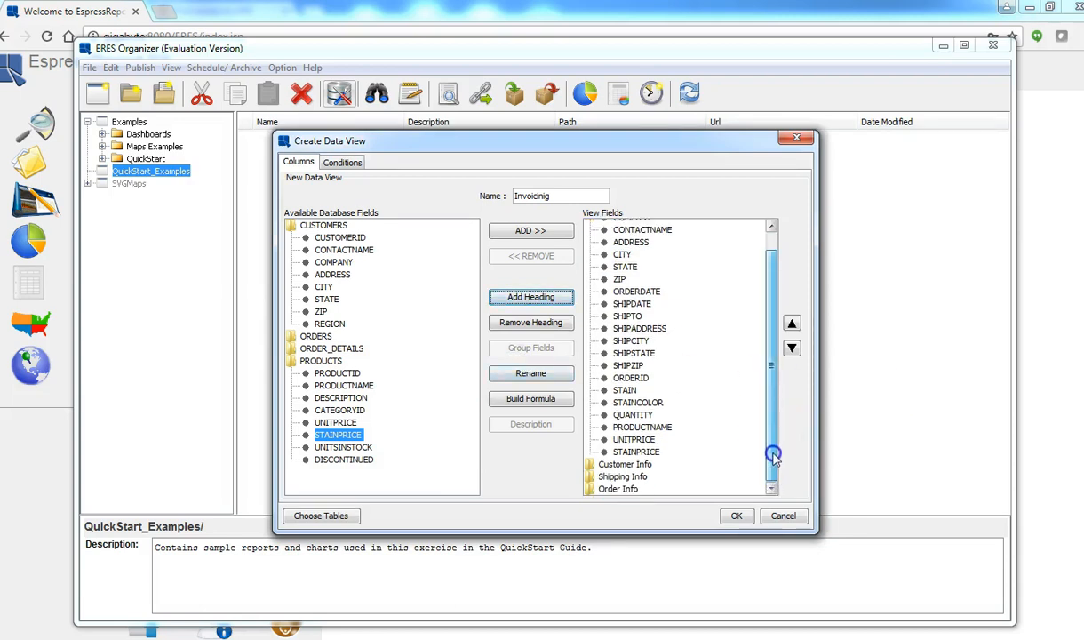
pyautogui.moveTo(773, 454); pyautogui.dragTo(772, 412)
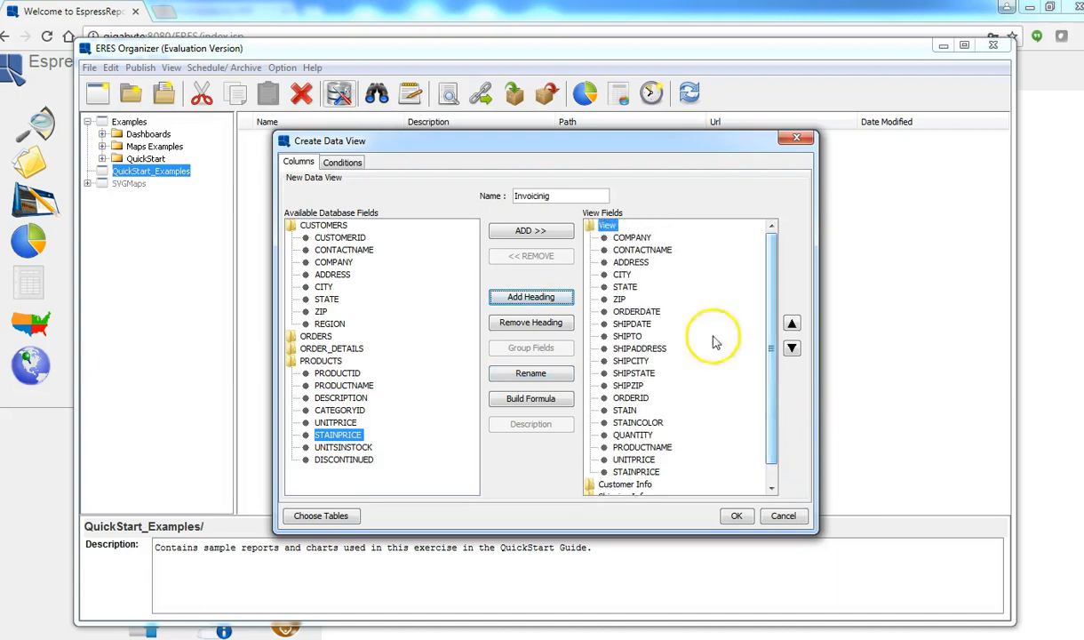
# Group the view fields from COMPANY through ZIP under the Customer Info heading.
pyautogui.click(636, 238)
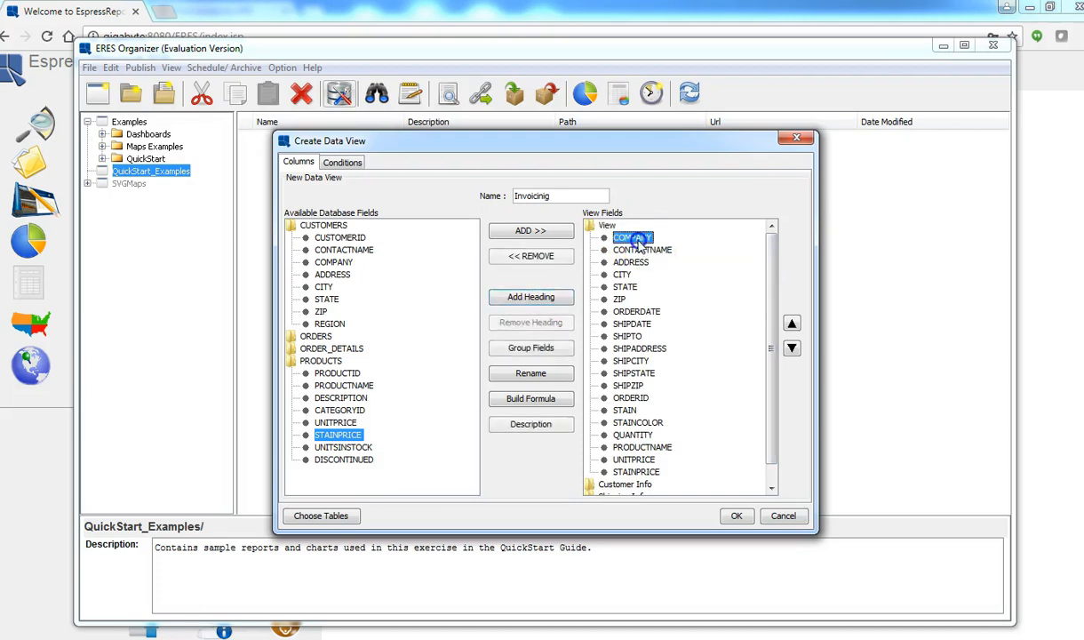
pyautogui.keyDown('shift'); pyautogui.click(620, 300); pyautogui.keyUp('shift')
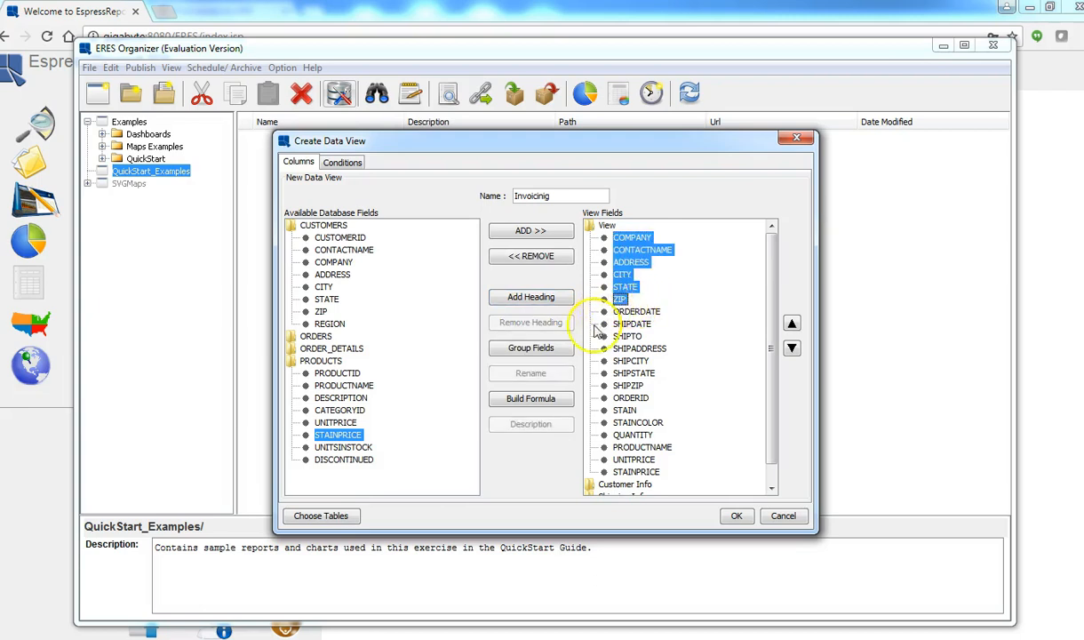
pyautogui.click(531, 349)
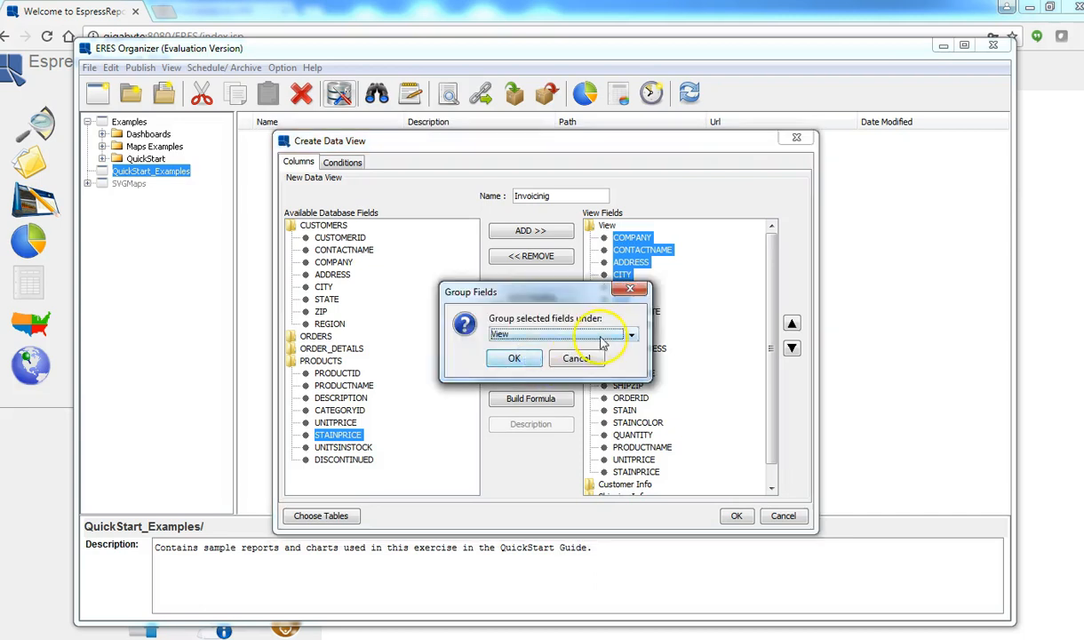
pyautogui.click(600, 337)
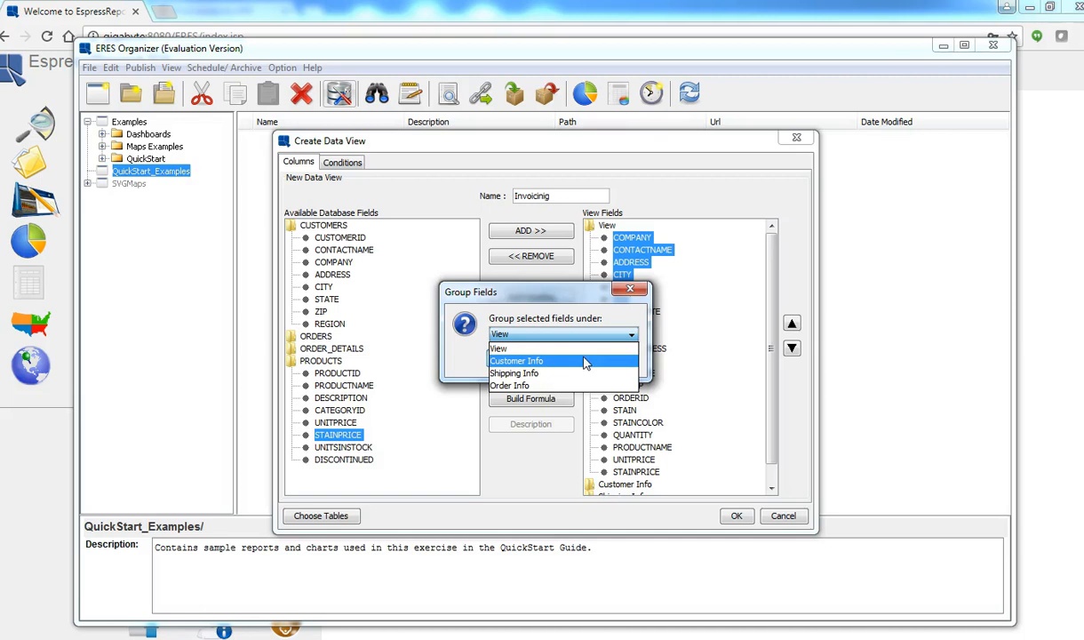
pyautogui.click(584, 363)
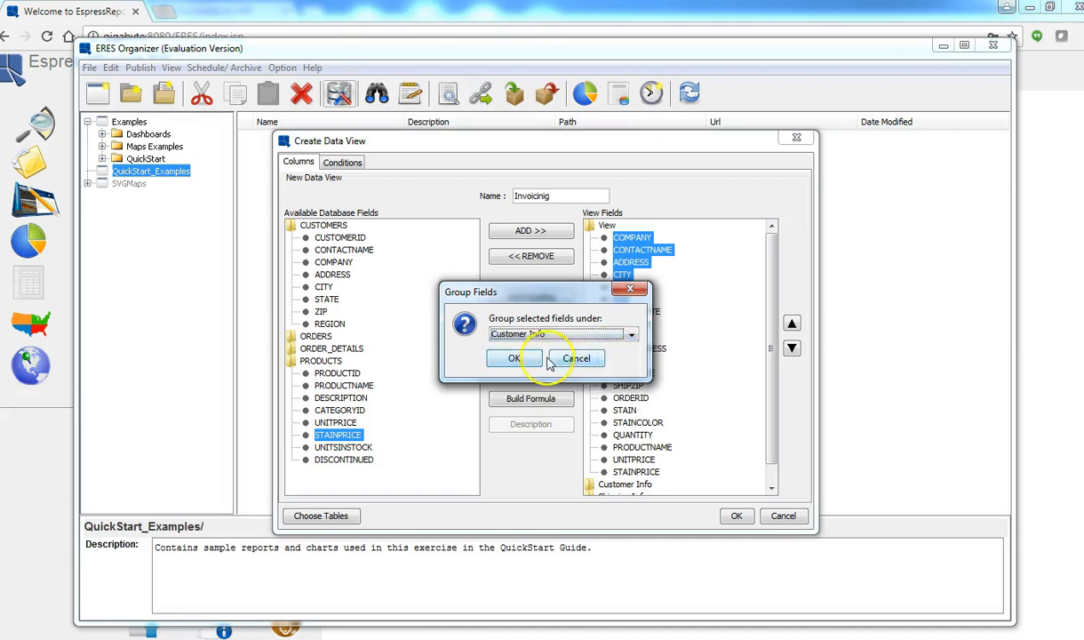
pyautogui.click(516, 357)
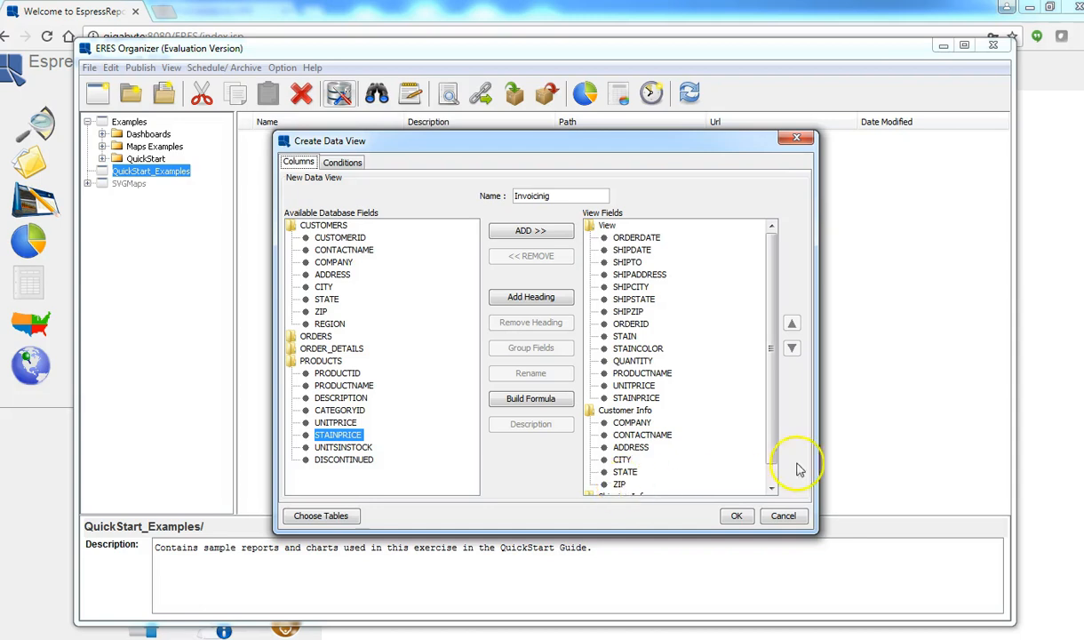
# Group the view fields from SHIPDATE through SHIPZIP under the Shipping Info heading.
pyautogui.moveTo(772, 451); pyautogui.dragTo(770, 456)
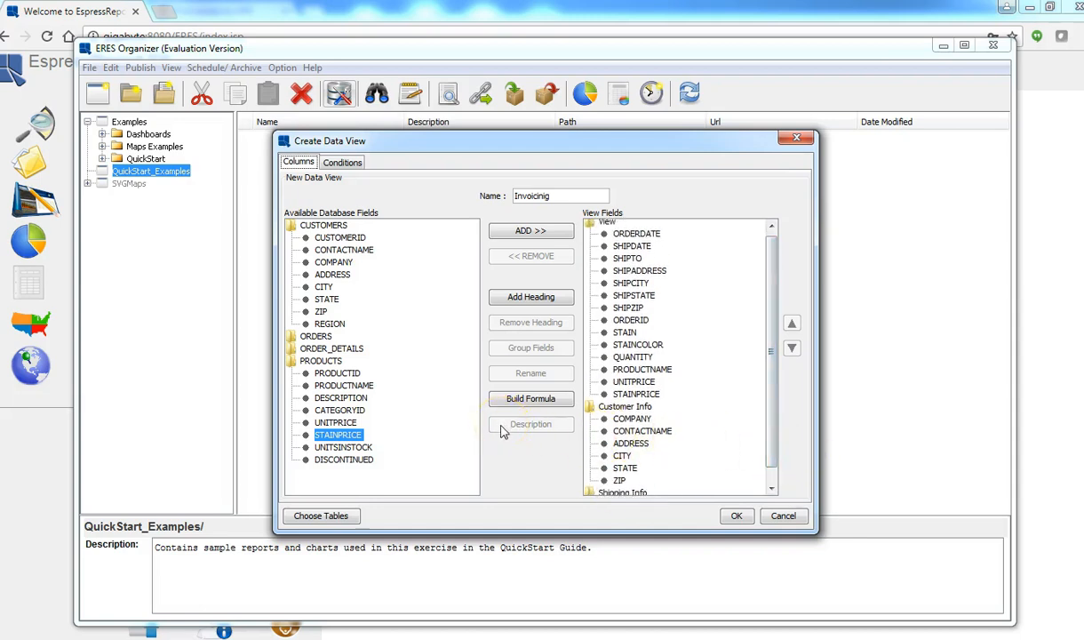
pyautogui.click(633, 264)
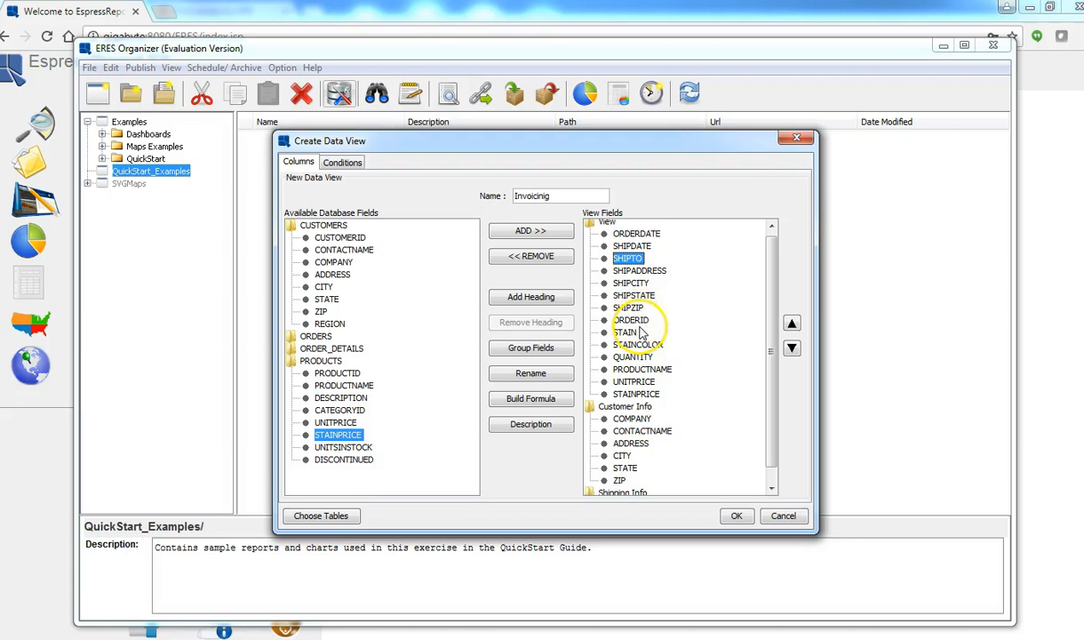
pyautogui.click(624, 247)
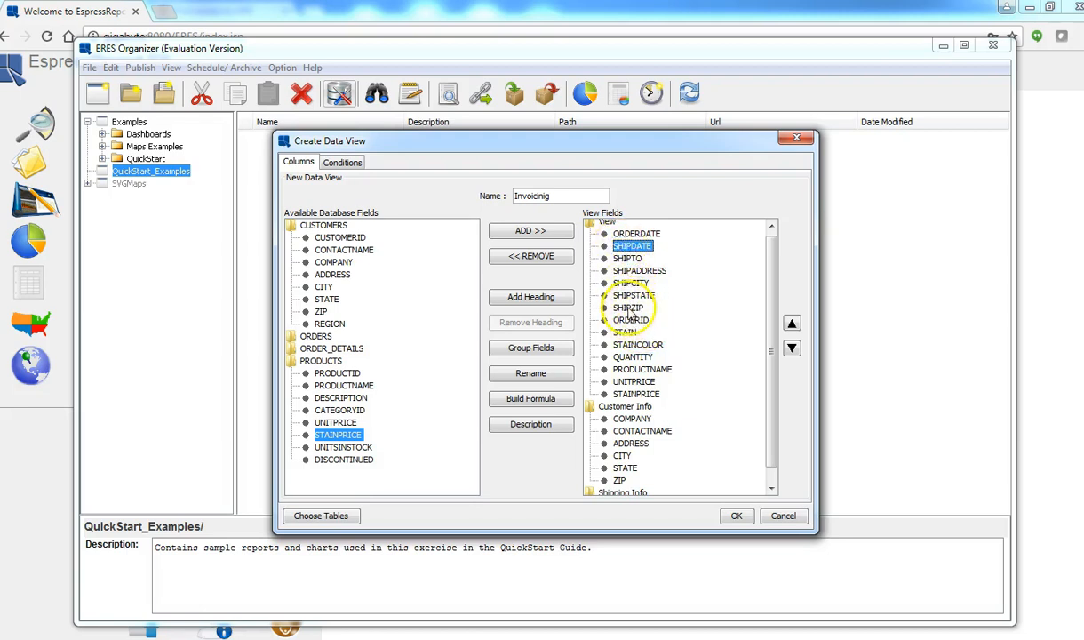
pyautogui.keyDown('shift'); pyautogui.click(629, 309); pyautogui.keyUp('shift')
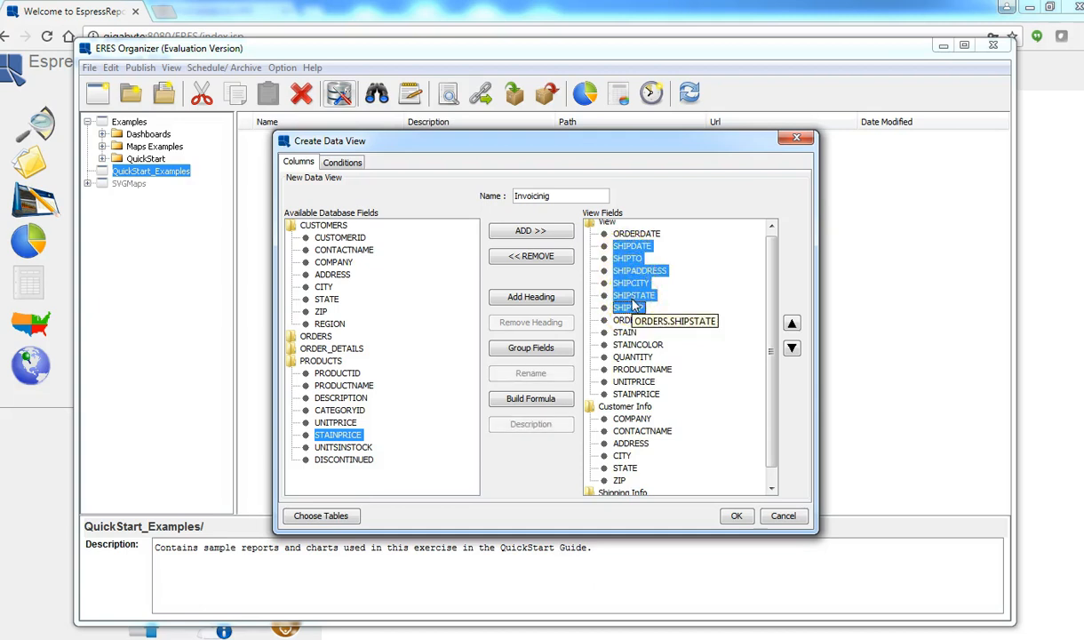
pyautogui.click(547, 349)
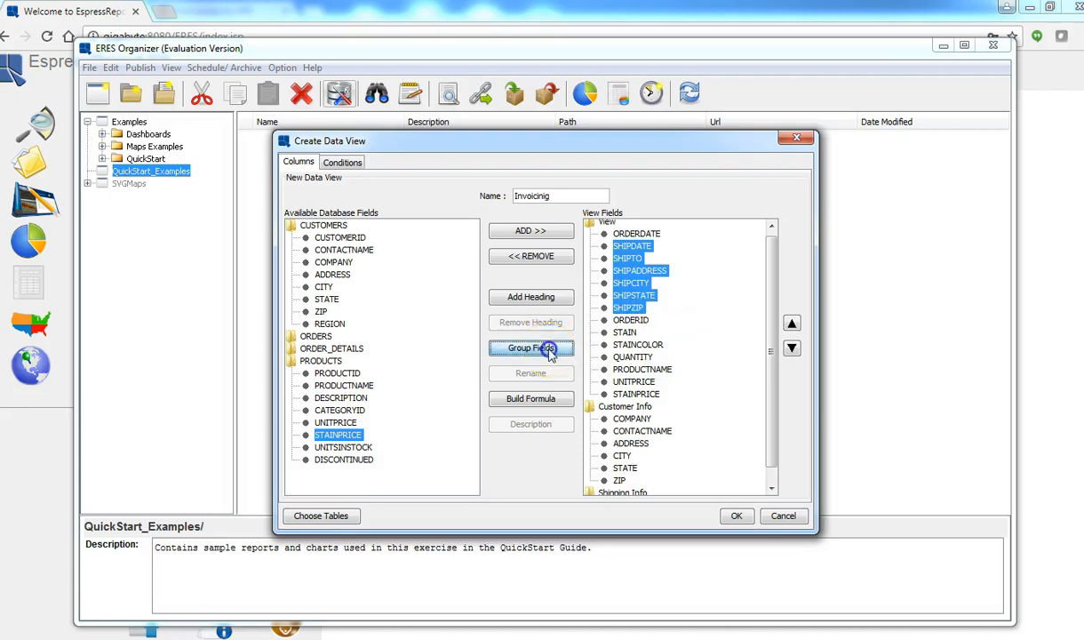
pyautogui.click(559, 336)
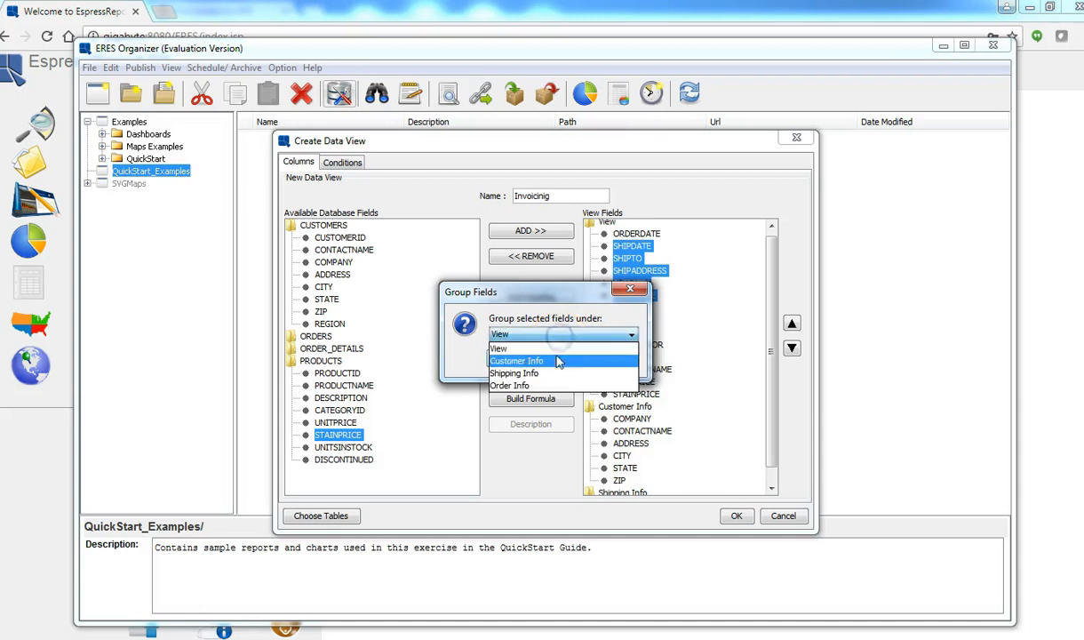
pyautogui.click(559, 373)
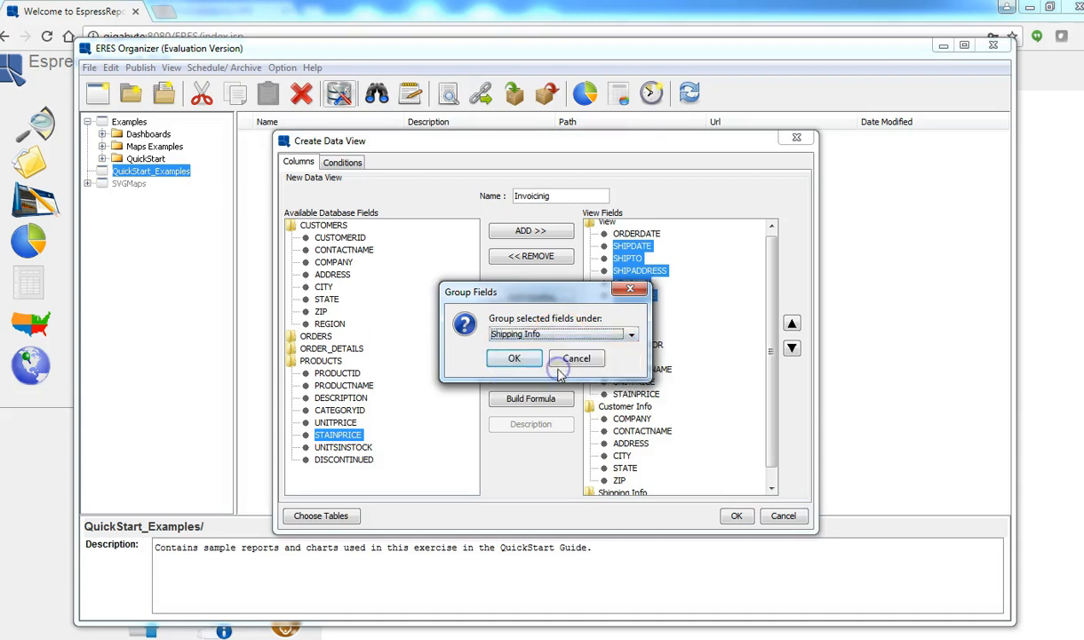
pyautogui.click(514, 358)
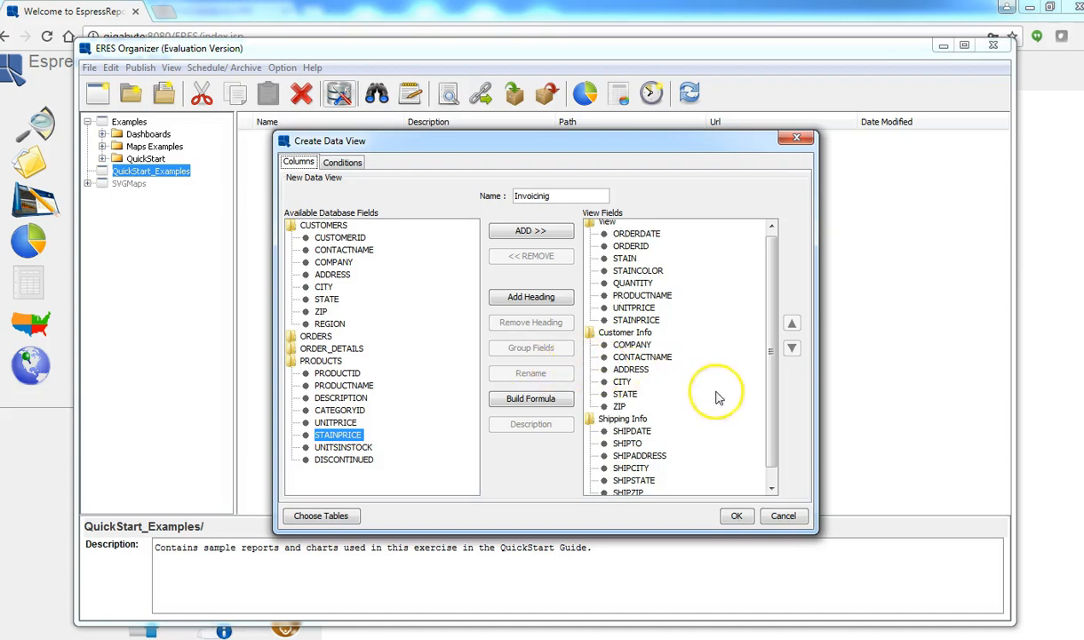
# Group the view fields from ORDERDATE through STAINPRICE under the Order Info heading.
pyautogui.click(769, 424)
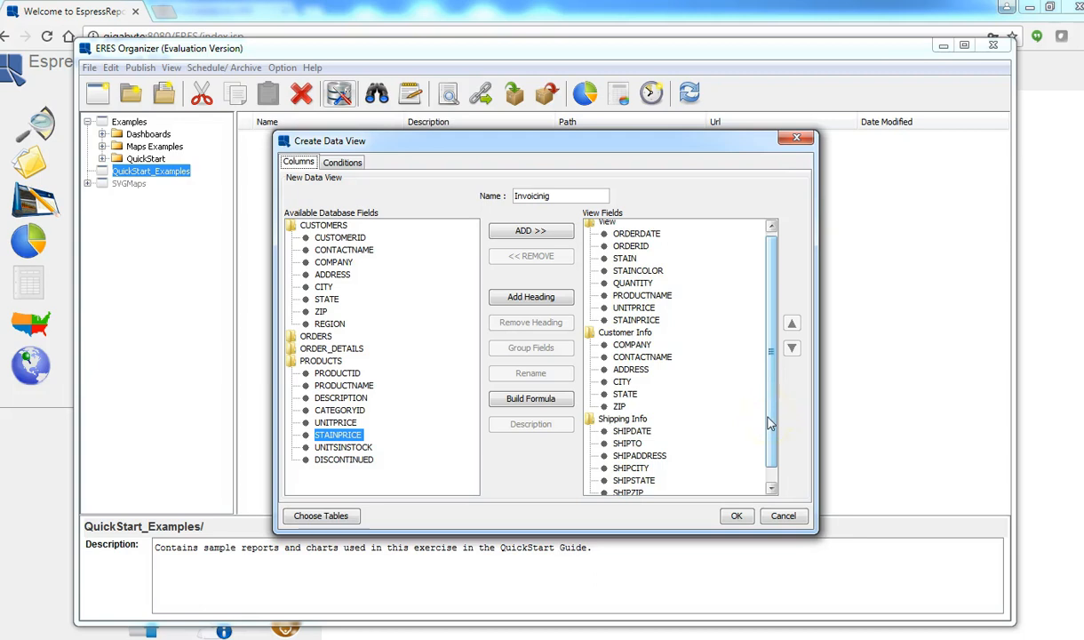
pyautogui.click(626, 233)
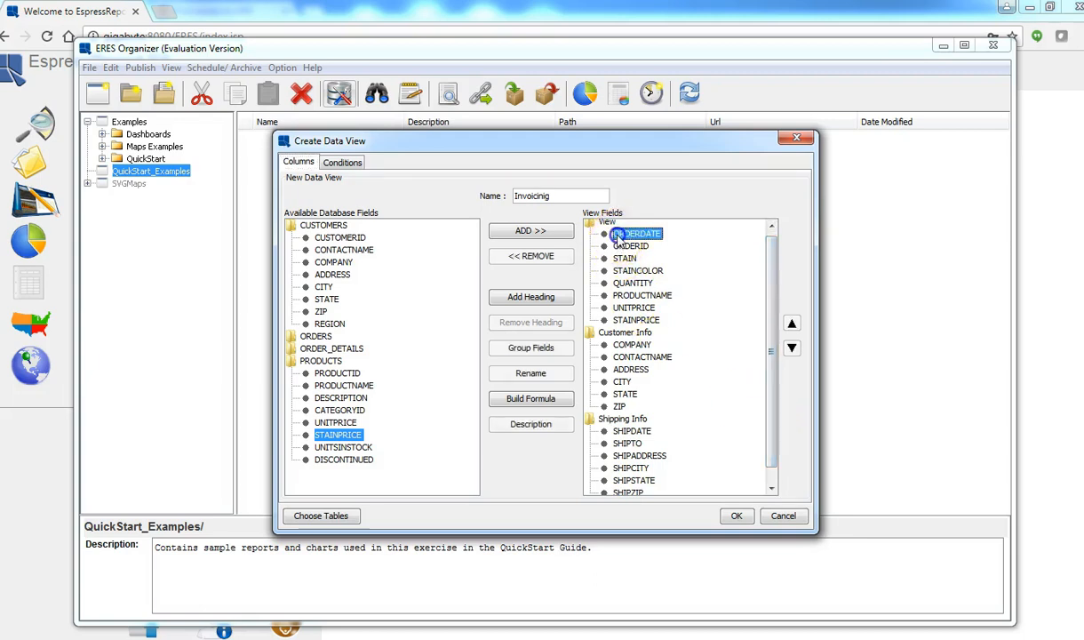
pyautogui.click(639, 322)
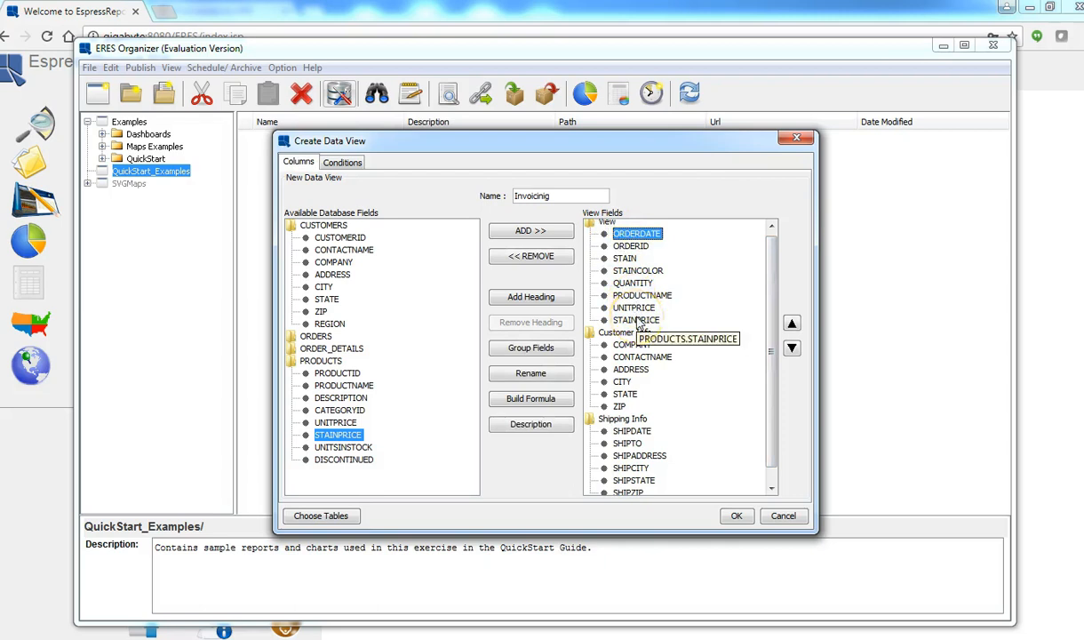
pyautogui.keyDown('shift'); pyautogui.click(638, 321); pyautogui.keyUp('shift')
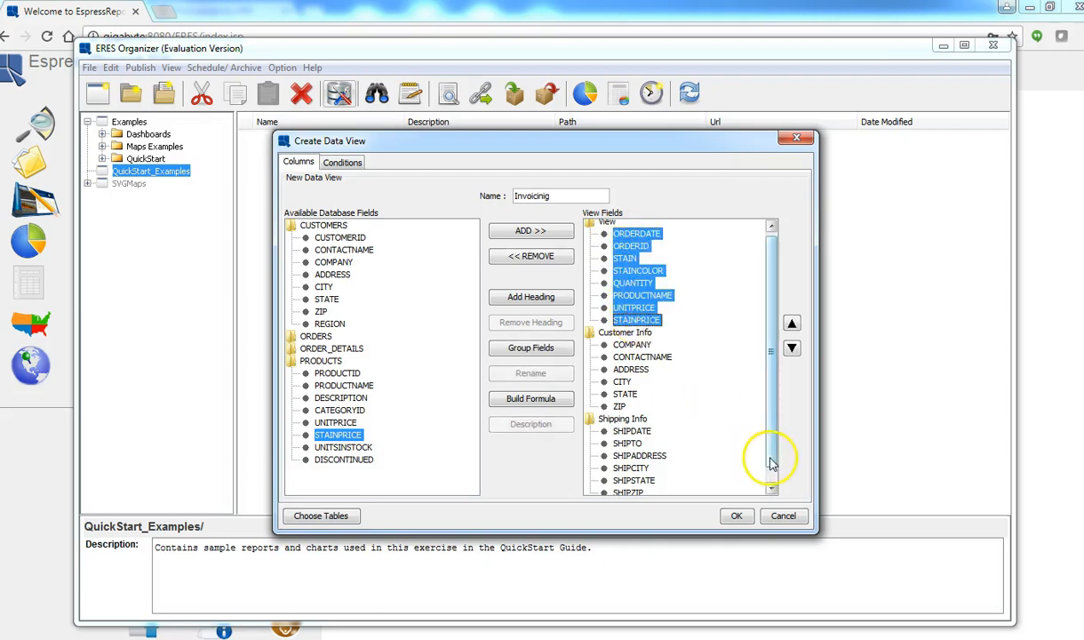
pyautogui.click(530, 347)
pyautogui.click(602, 337)
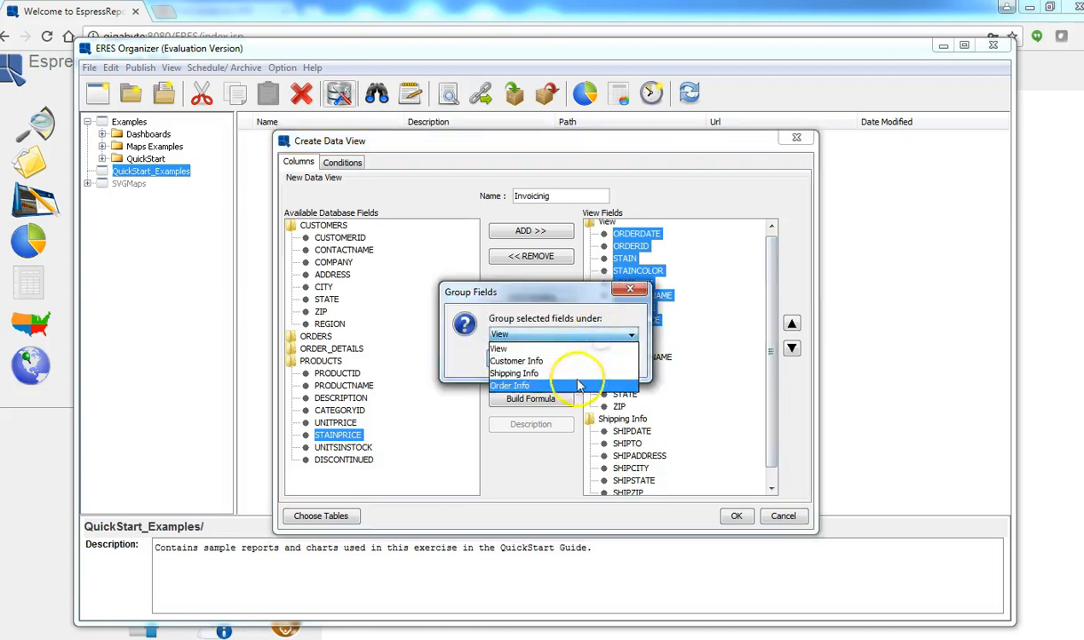
pyautogui.click(613, 380)
pyautogui.click(506, 361)
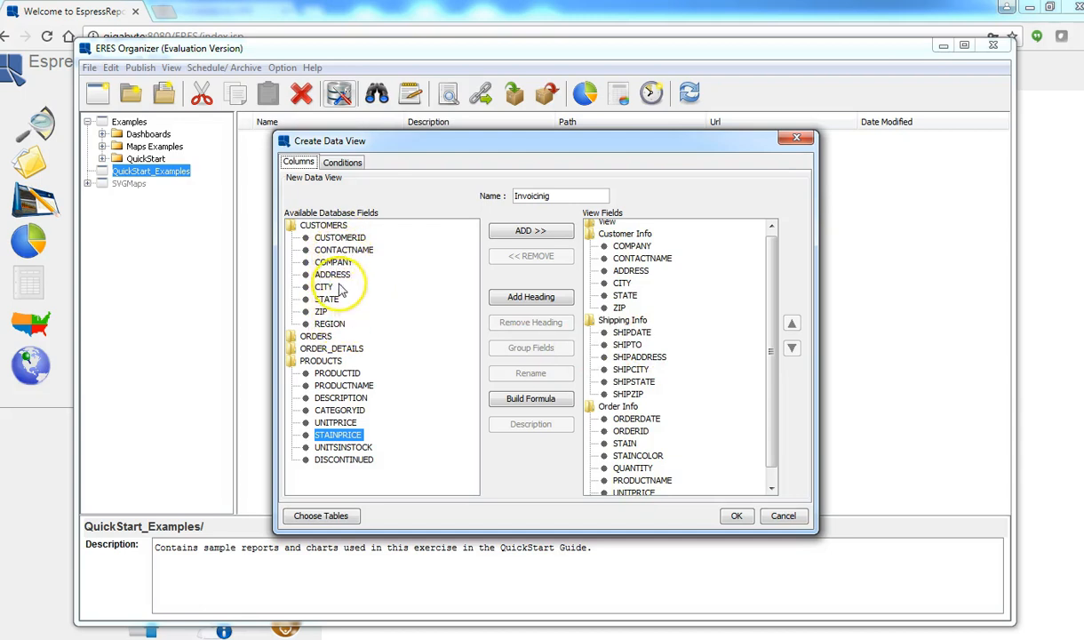
# Rename the CONTACTNAME view field under Customer Info to CONTACT NAME.
pyautogui.click(642, 257)
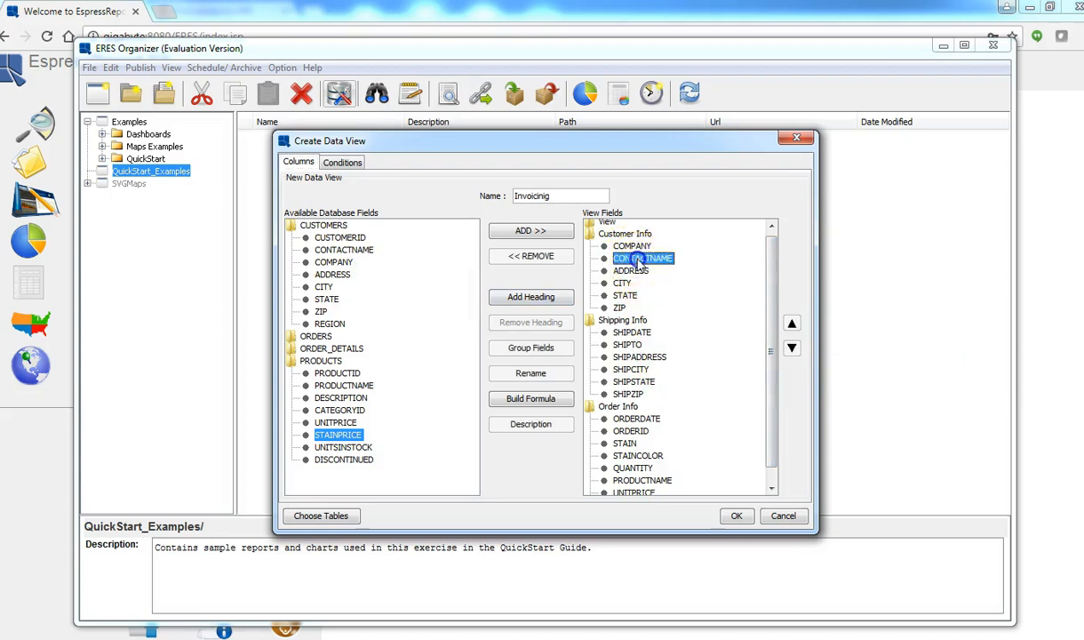
pyautogui.click(533, 373)
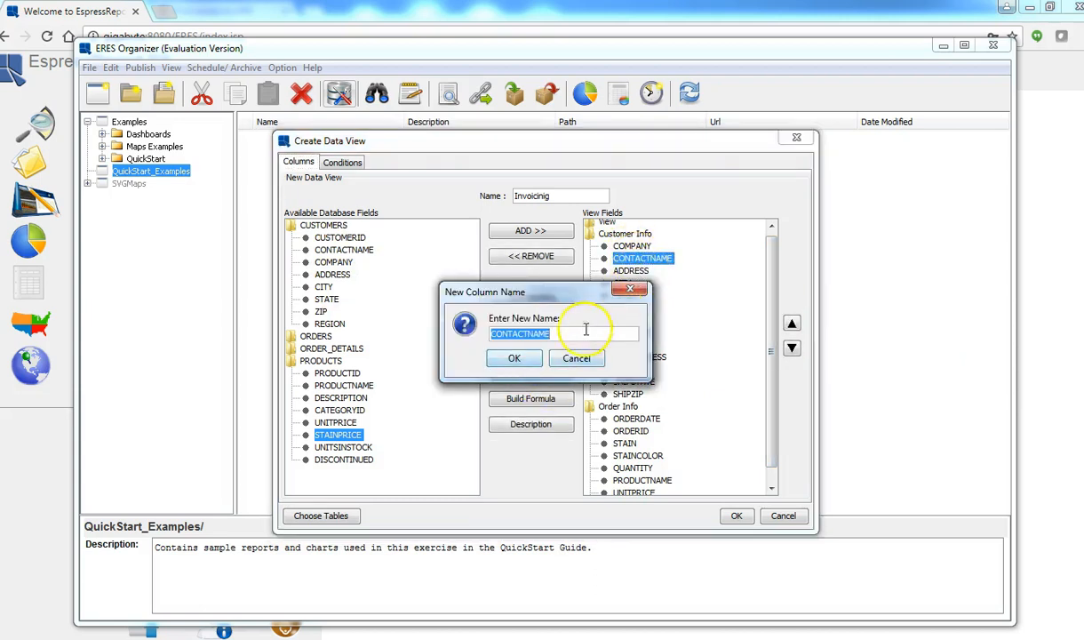
pyautogui.click(527, 334)
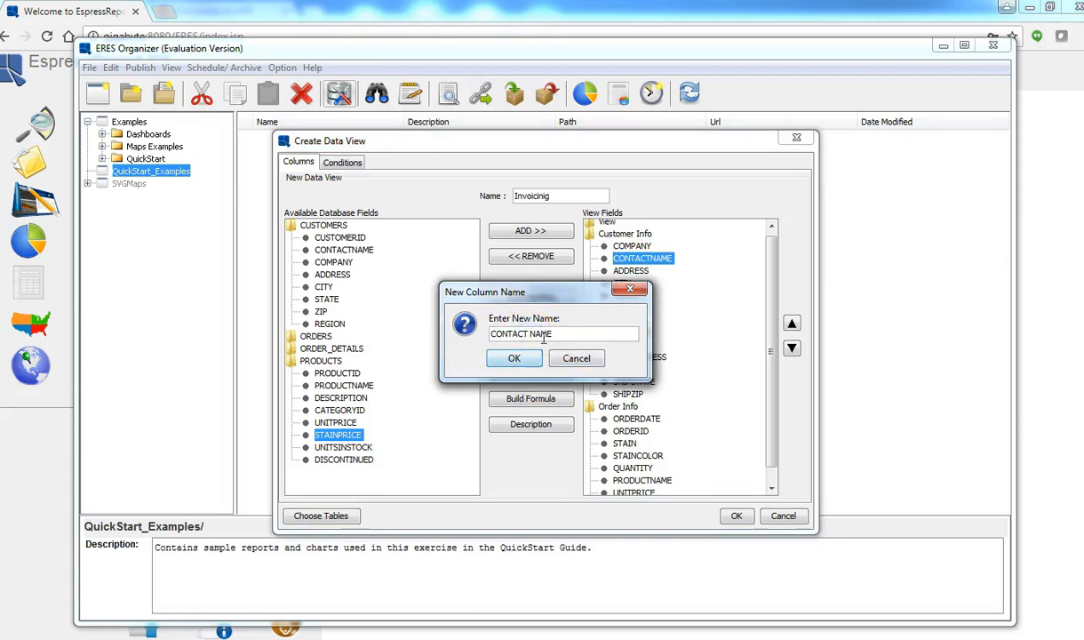
pyautogui.click(520, 360)
pyautogui.click(521, 360)
pyautogui.click(522, 360)
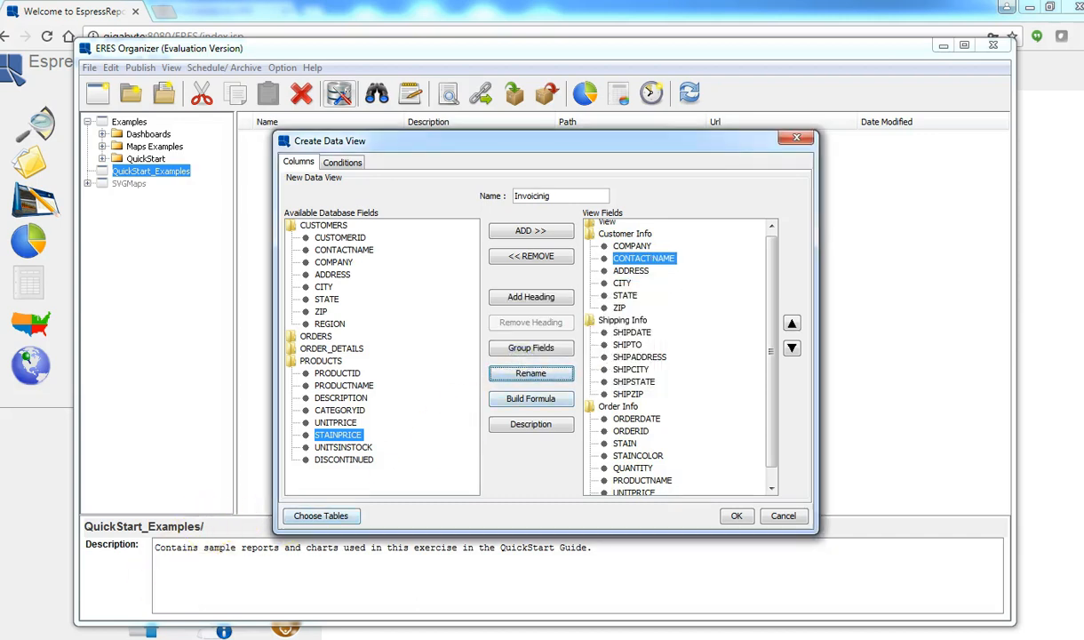
pyautogui.click(512, 378)
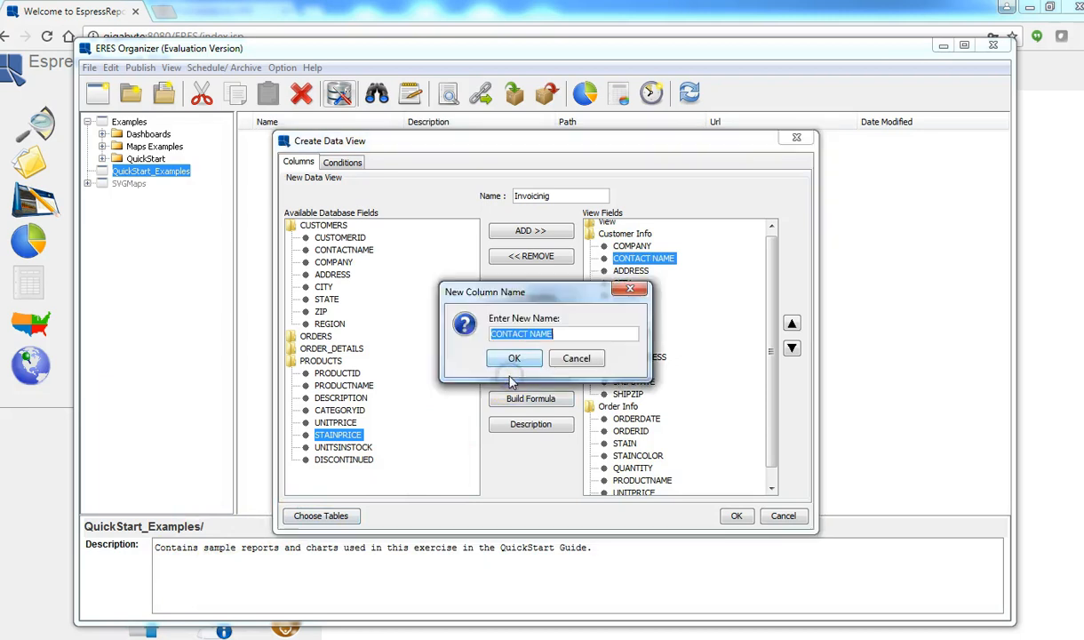
pyautogui.click(574, 358)
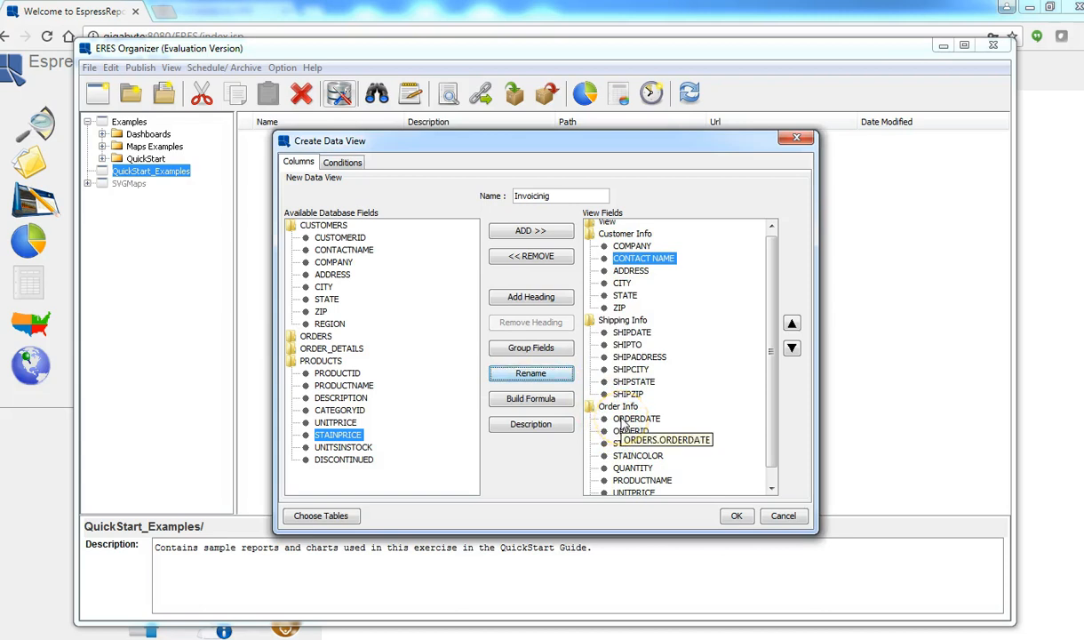
# Rename the ORDERID view field to Order ID and the ORDERDATE view field to Order Date.
pyautogui.click(630, 431)
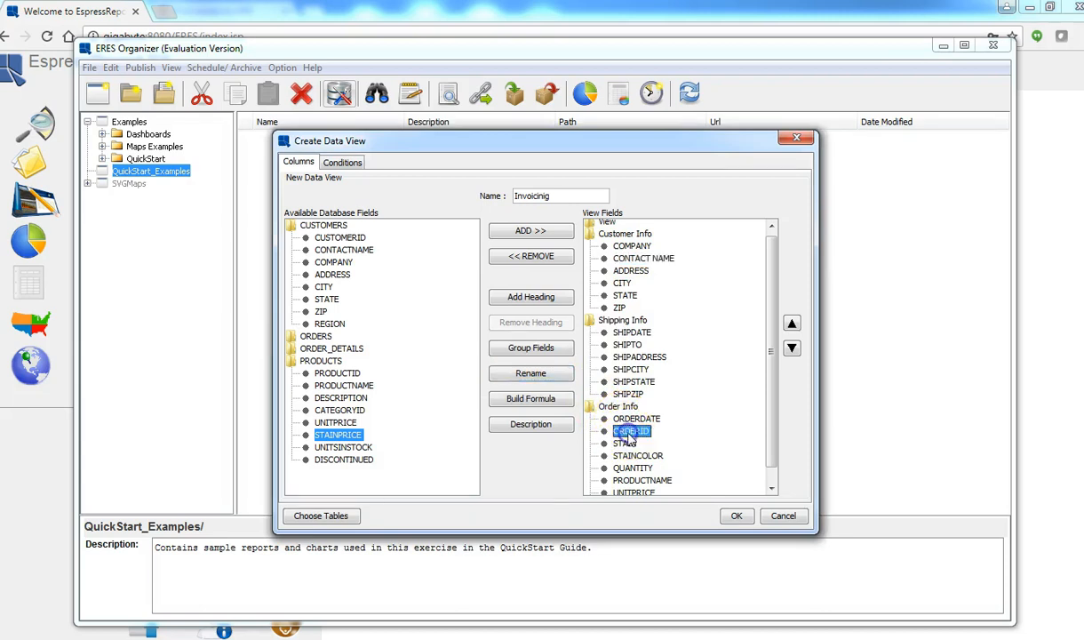
pyautogui.click(533, 375)
pyautogui.write('Order ID')
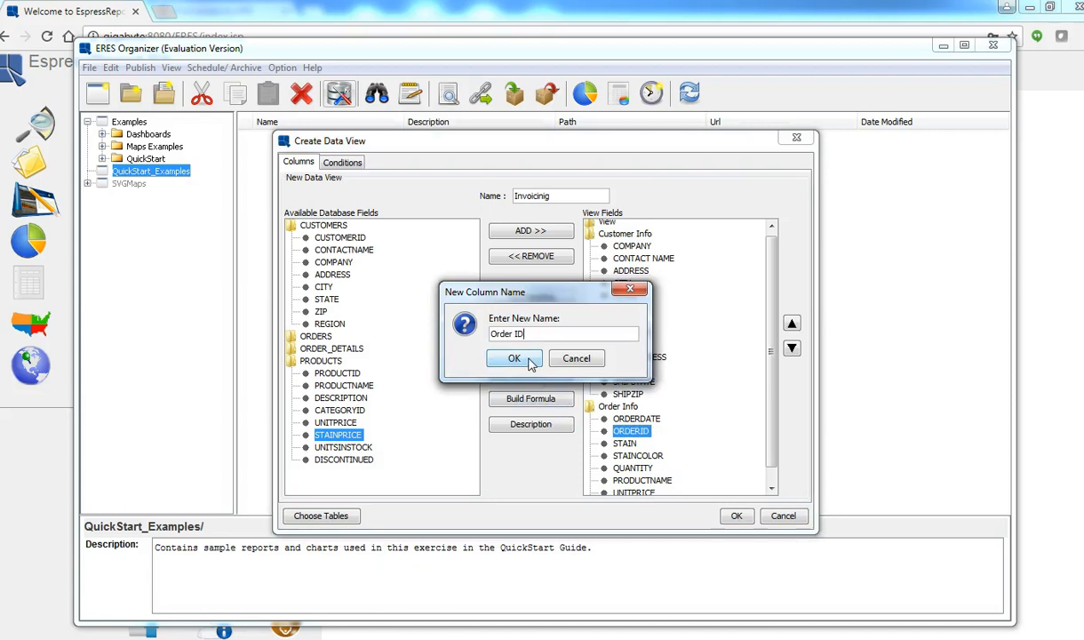
pyautogui.click(515, 359)
pyautogui.click(636, 420)
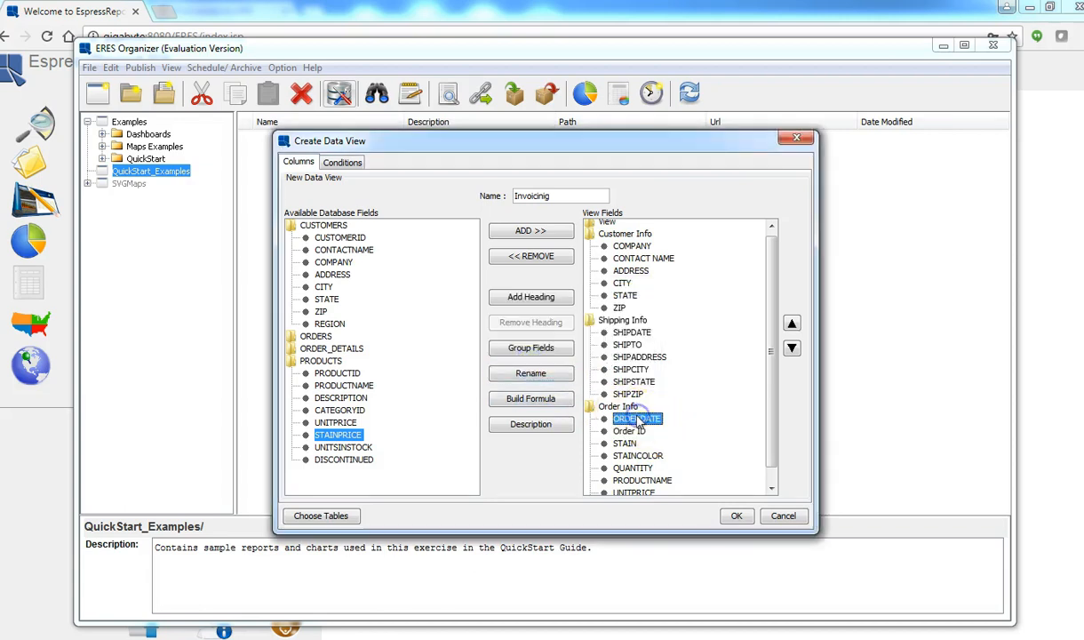
pyautogui.click(531, 374)
pyautogui.write('Order Date')
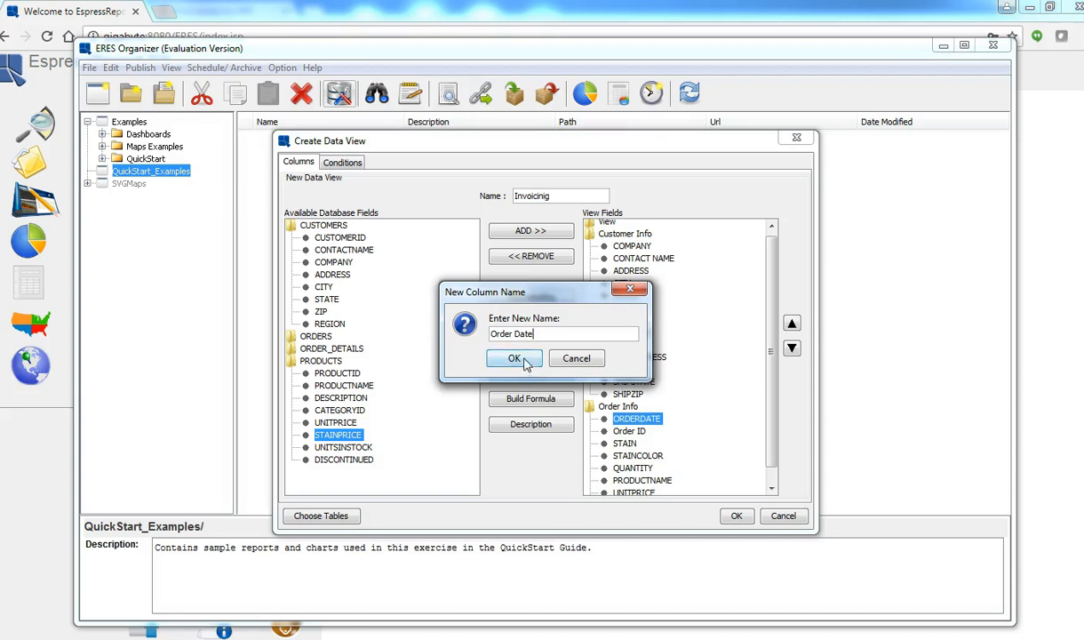
pyautogui.click(515, 359)
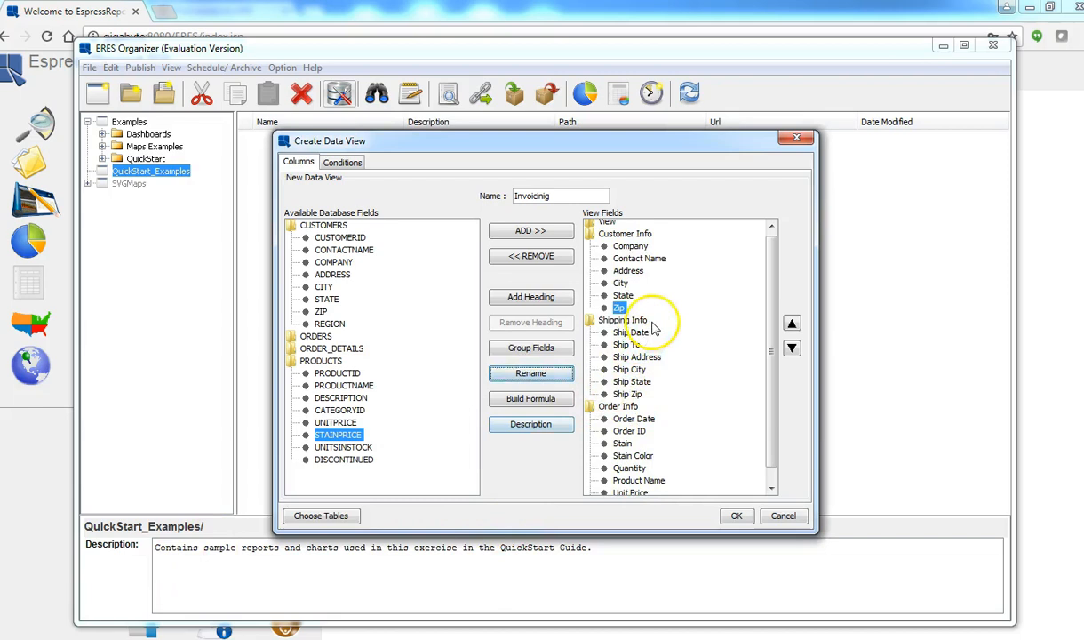
# Rename the STAINPRICE view field to Stain Price and confirm the Invoicinig data view.
pyautogui.click(771, 488)
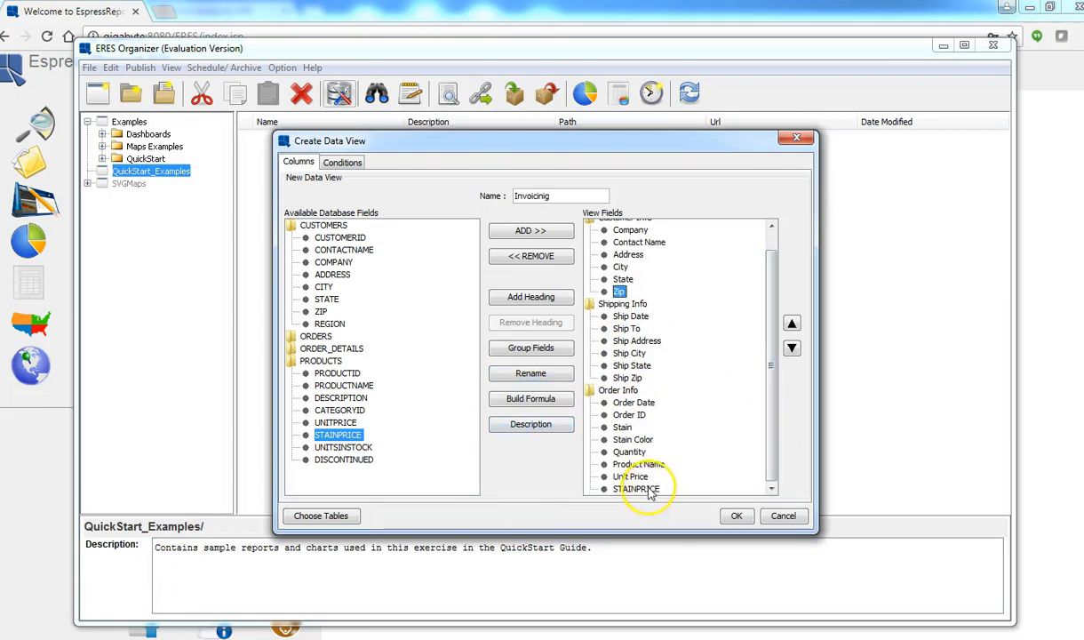
pyautogui.click(635, 488)
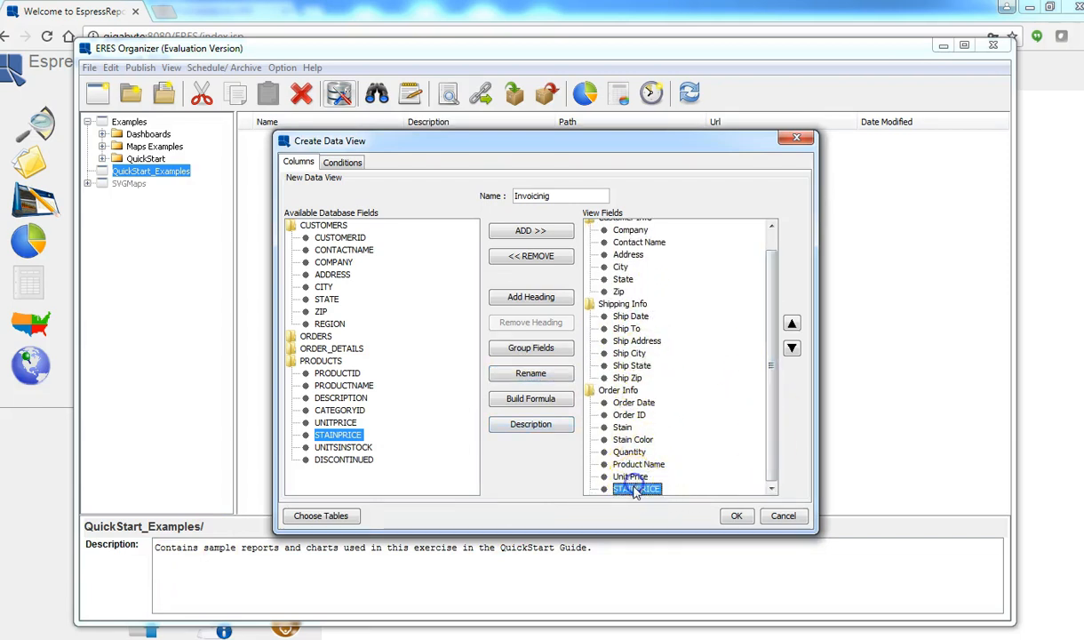
pyautogui.click(533, 373)
pyautogui.write('Stain')
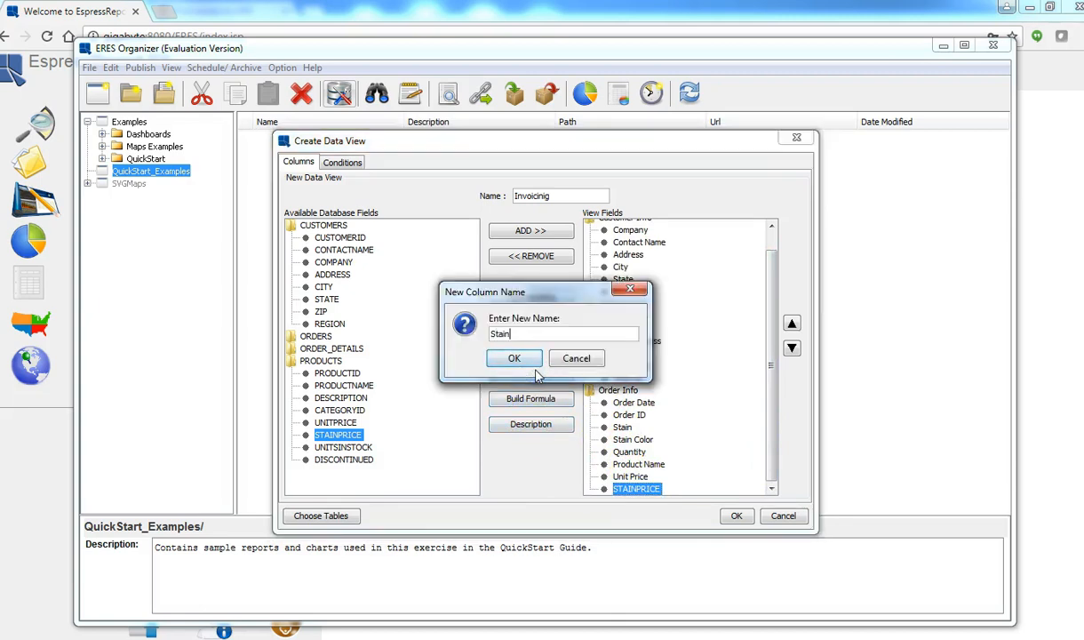
pyautogui.write(' Price')
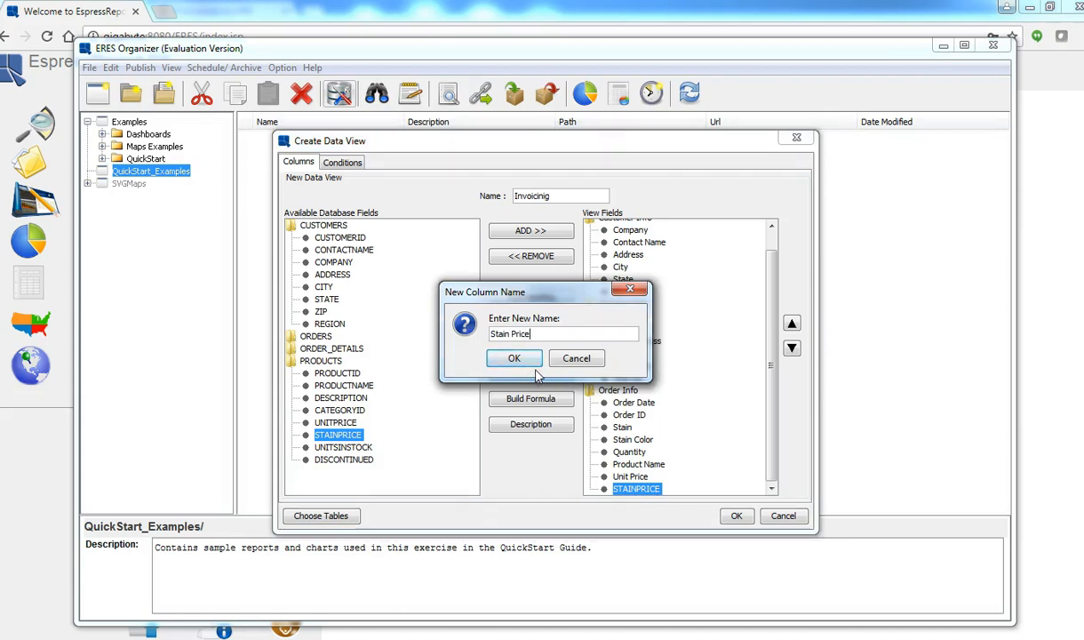
pyautogui.click(513, 357)
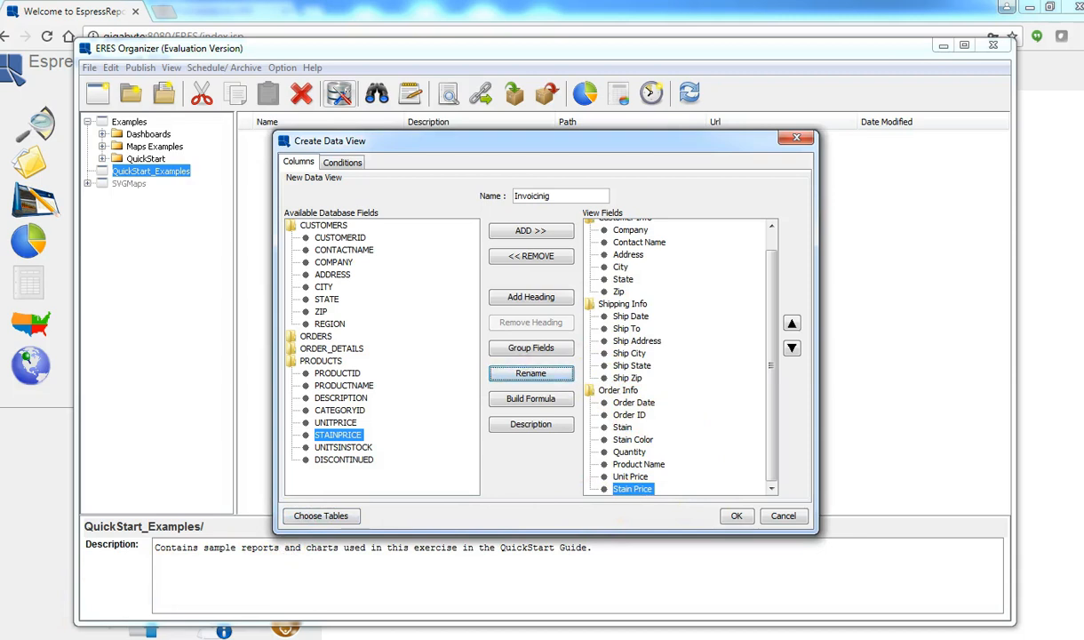
pyautogui.click(734, 516)
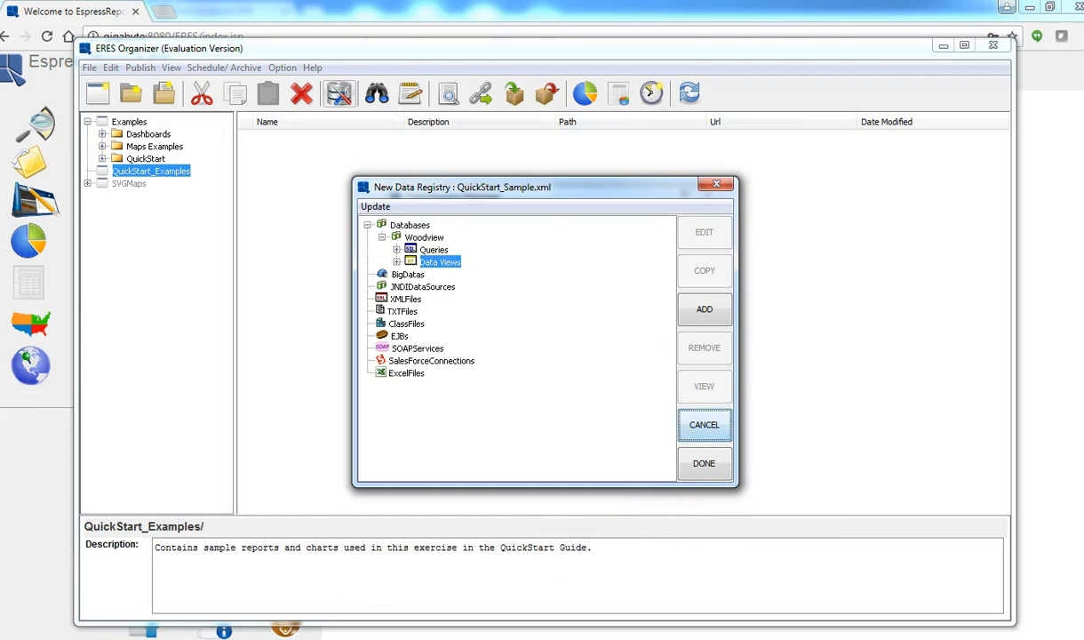
# Open the column selection for the Invoicinig data view under Woodview's Data Views.
pyautogui.click(396, 262)
pyautogui.click(454, 276)
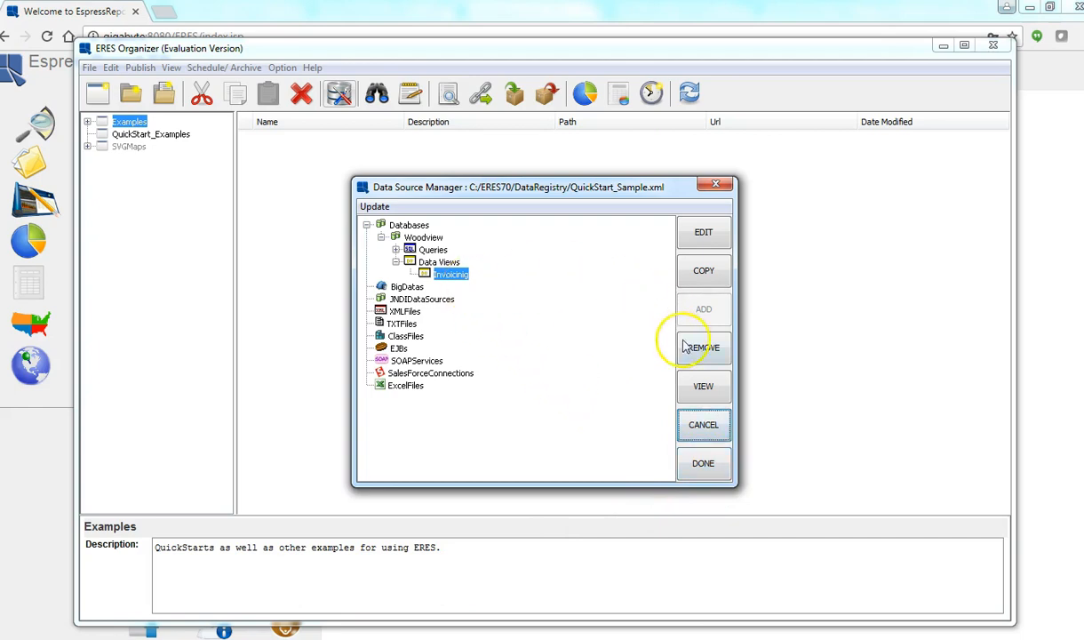
pyautogui.click(704, 387)
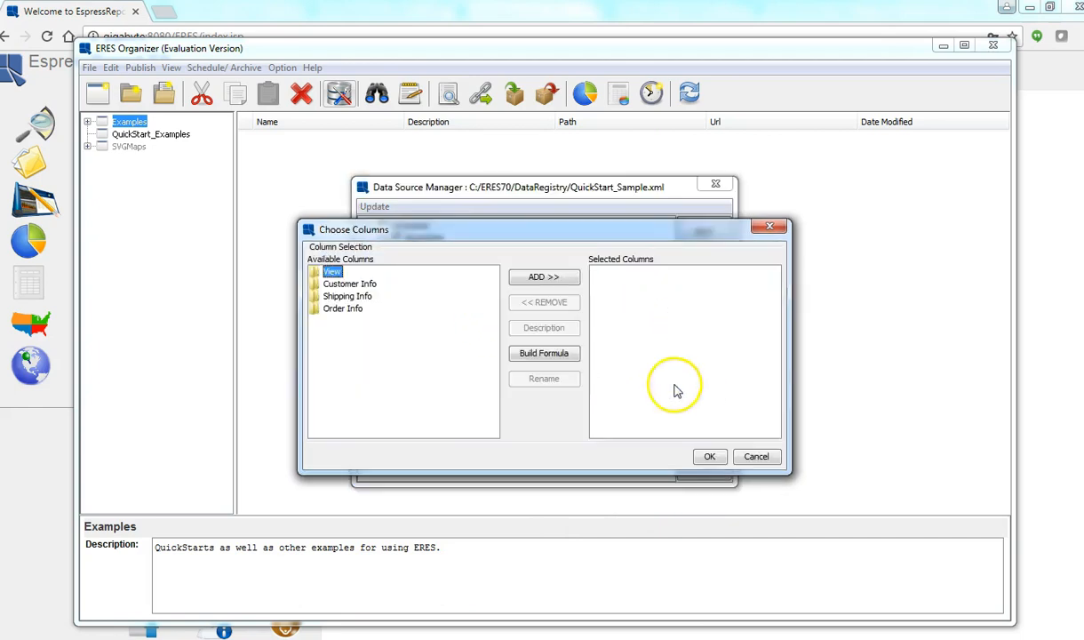
# Select the Order ID, Order Date, Product Name, Unit Price and Quantity columns from Order Info, in that order, and confirm the selection.
pyautogui.click(327, 311)
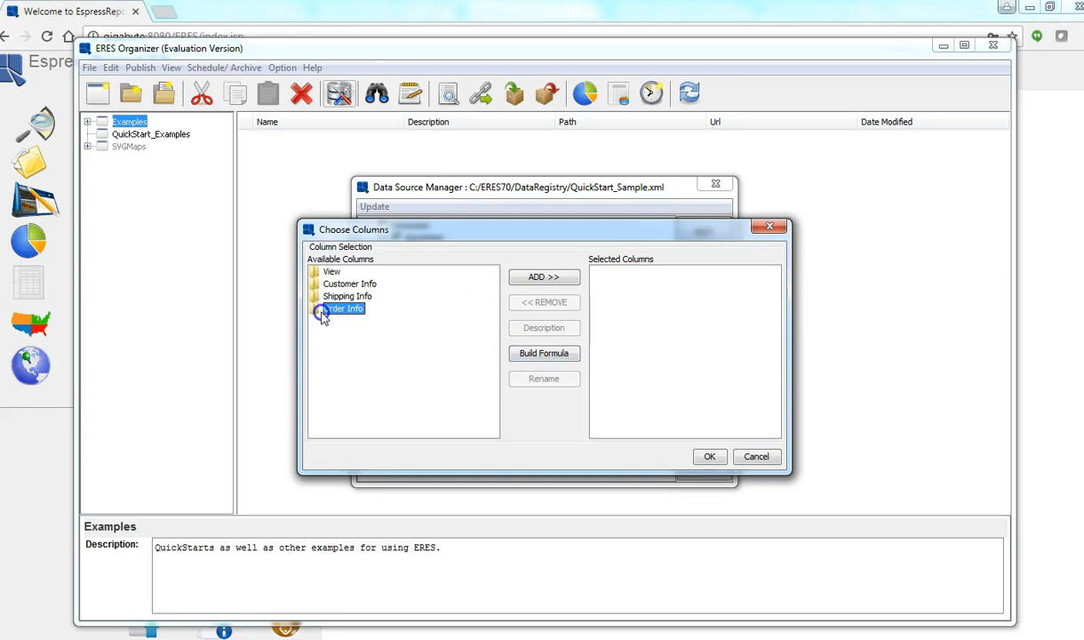
pyautogui.doubleClick(327, 309)
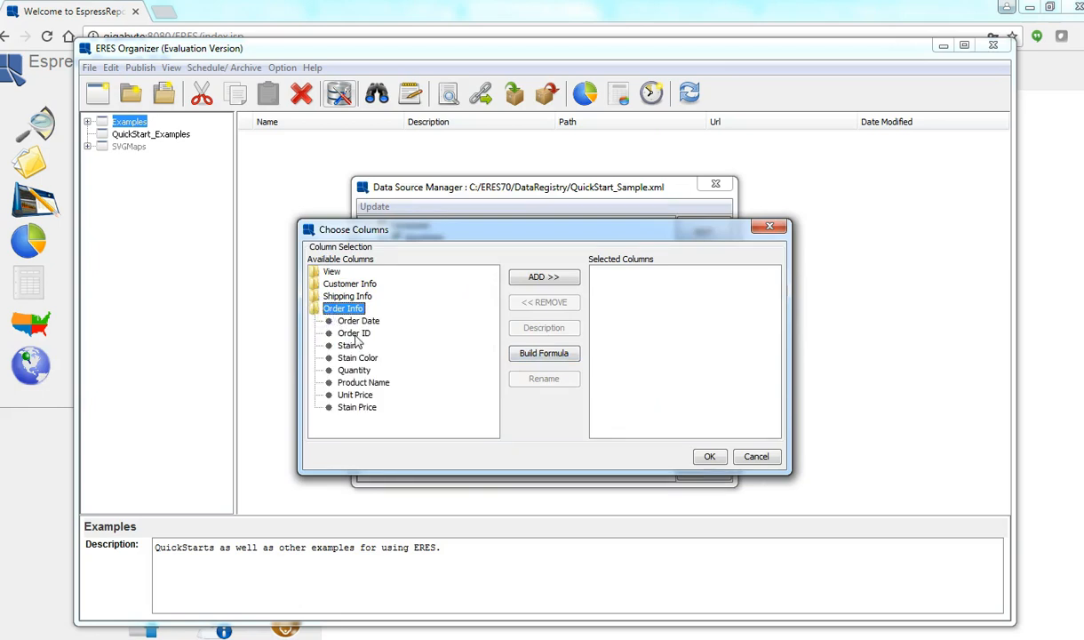
pyautogui.doubleClick(355, 334)
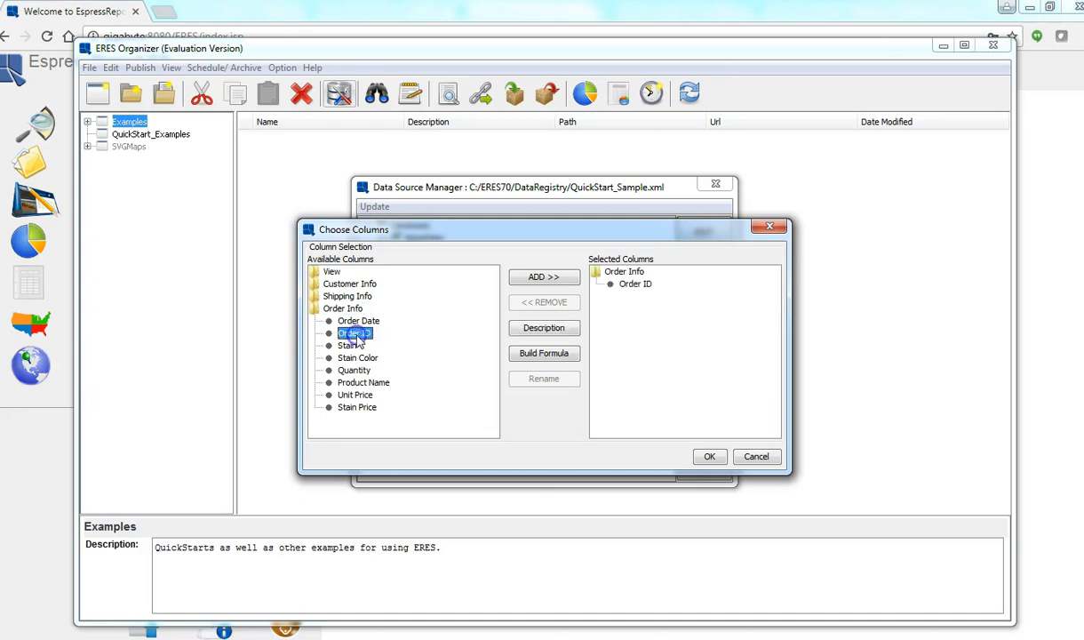
pyautogui.doubleClick(358, 321)
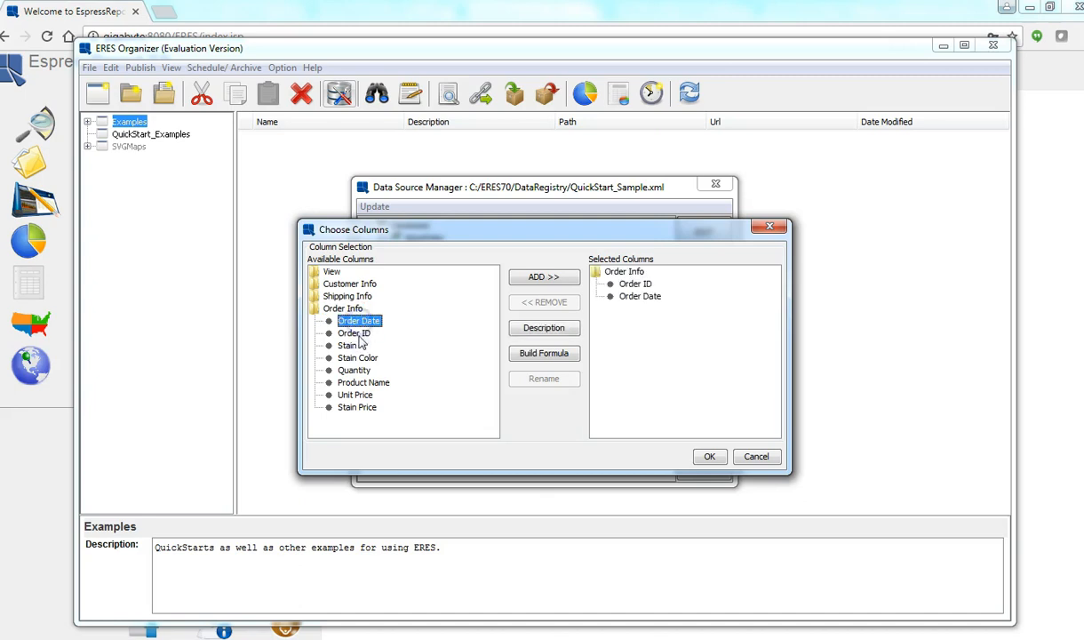
pyautogui.doubleClick(373, 383)
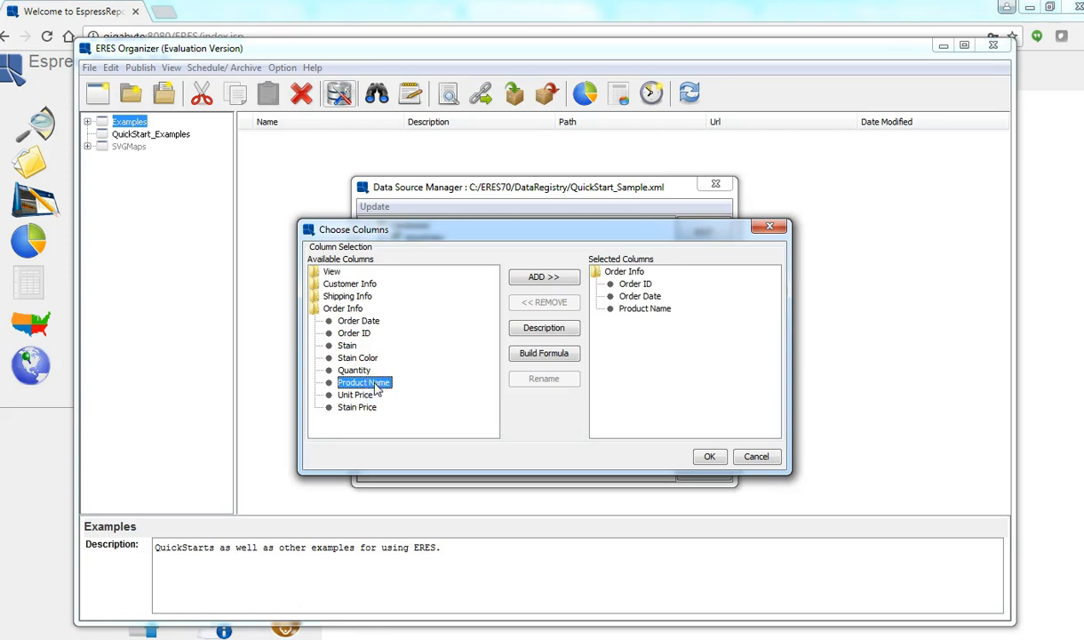
pyautogui.doubleClick(367, 396)
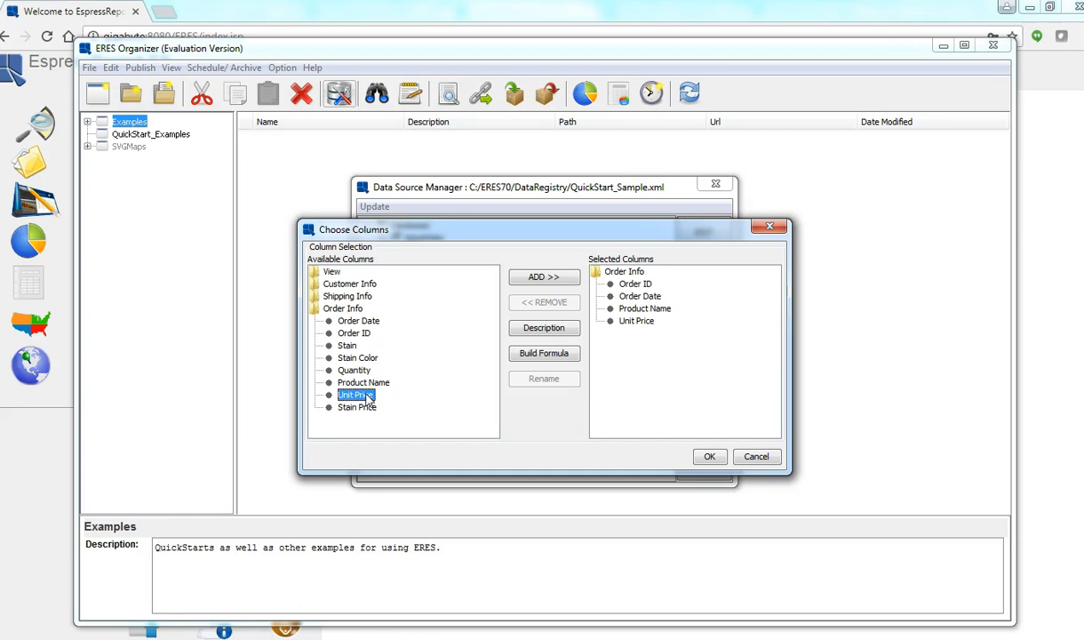
pyautogui.click(356, 370)
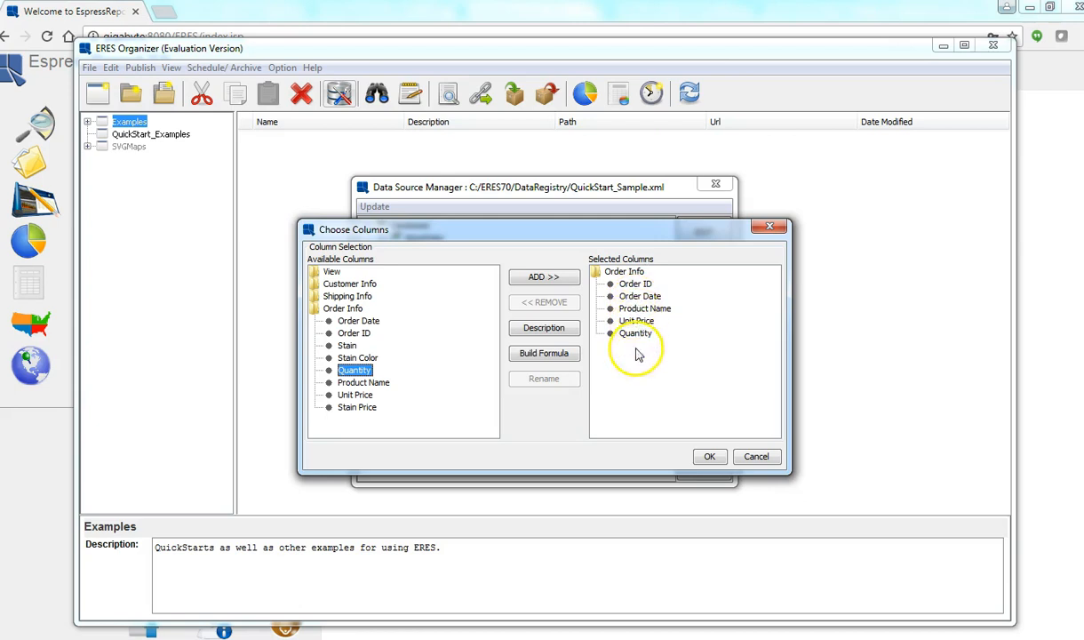
pyautogui.click(710, 455)
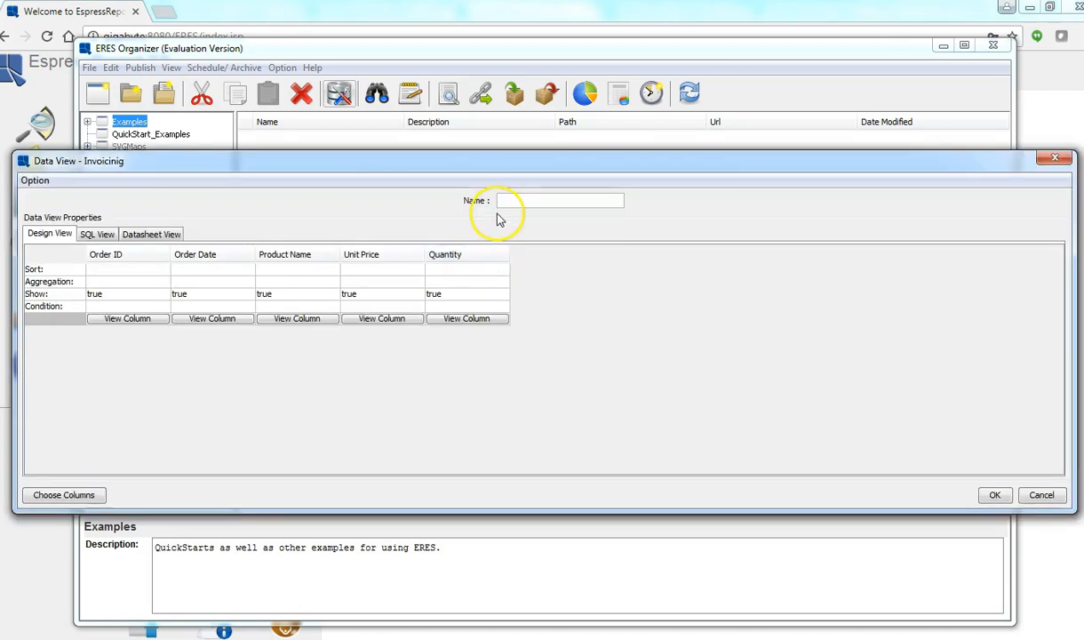
# Name the new data view query DVQuery1.
pyautogui.click(521, 200)
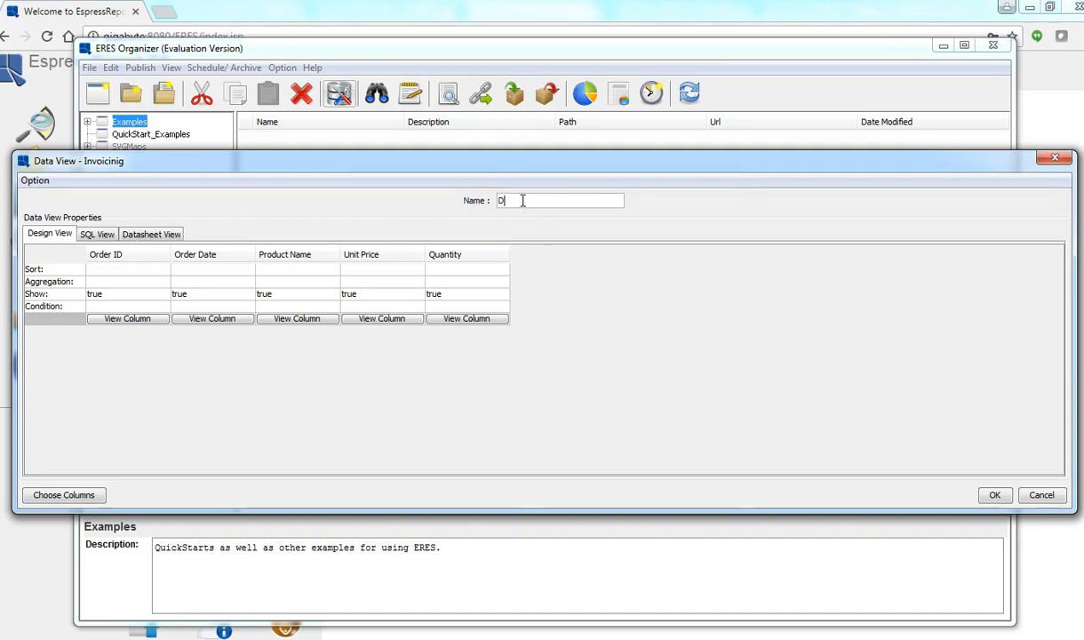
pyautogui.write('DV')
pyautogui.write('O')
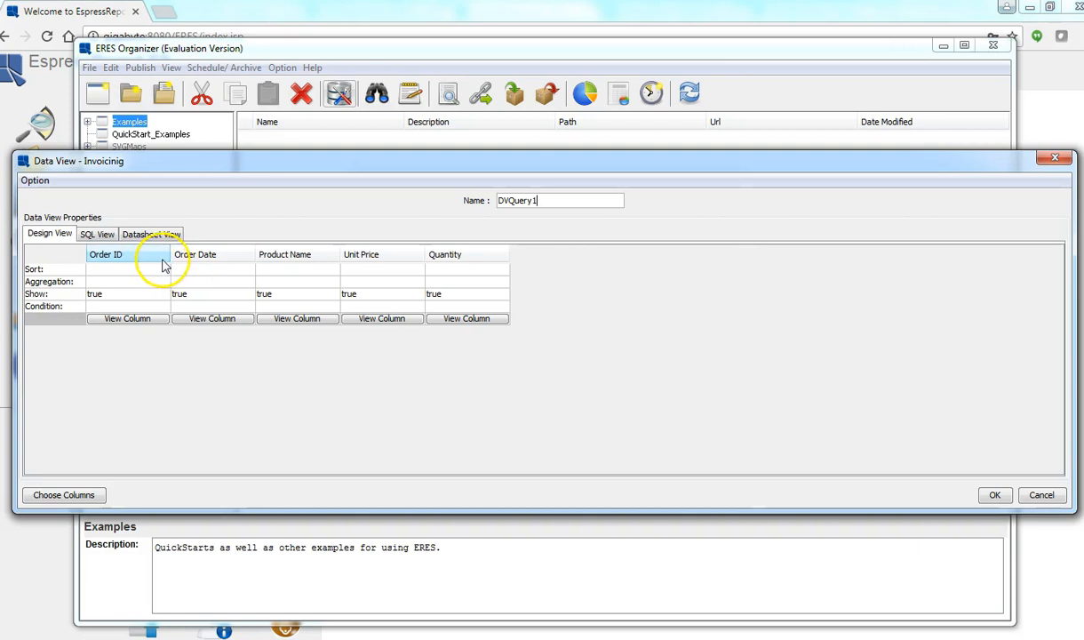
# Widen the Order ID, Order Date and Product Name columns in the DVQuery1 design grid.
pyautogui.moveTo(167, 254); pyautogui.dragTo(189, 253)
pyautogui.moveTo(273, 252); pyautogui.dragTo(284, 252)
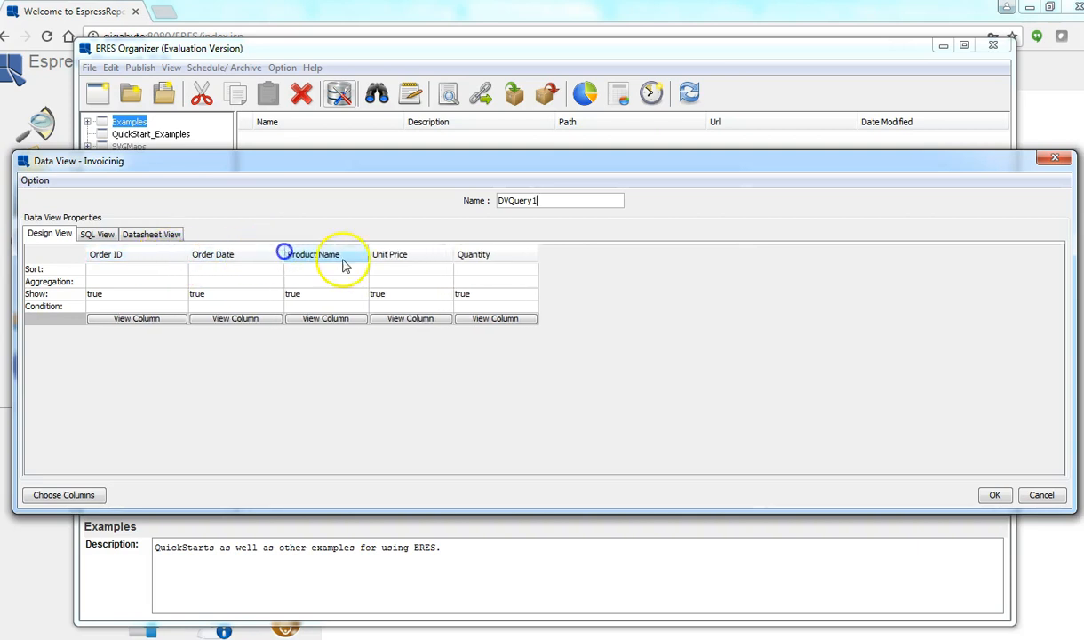
pyautogui.moveTo(369, 256); pyautogui.dragTo(382, 253)
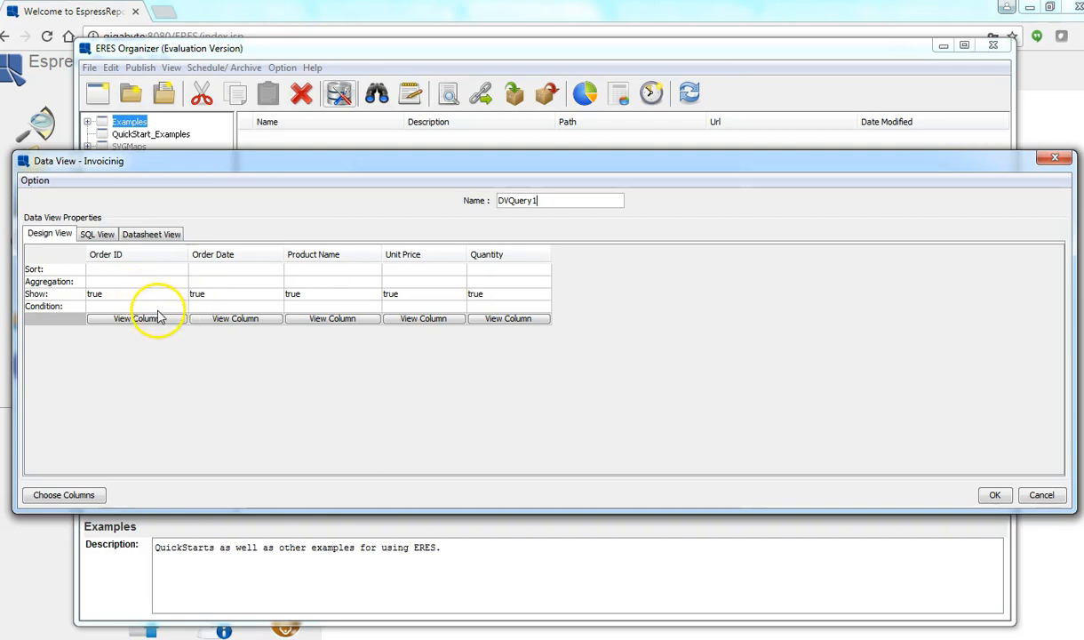
# Examine the stored values of the Order ID and Product Name columns, closing each list after viewing.
pyautogui.click(157, 320)
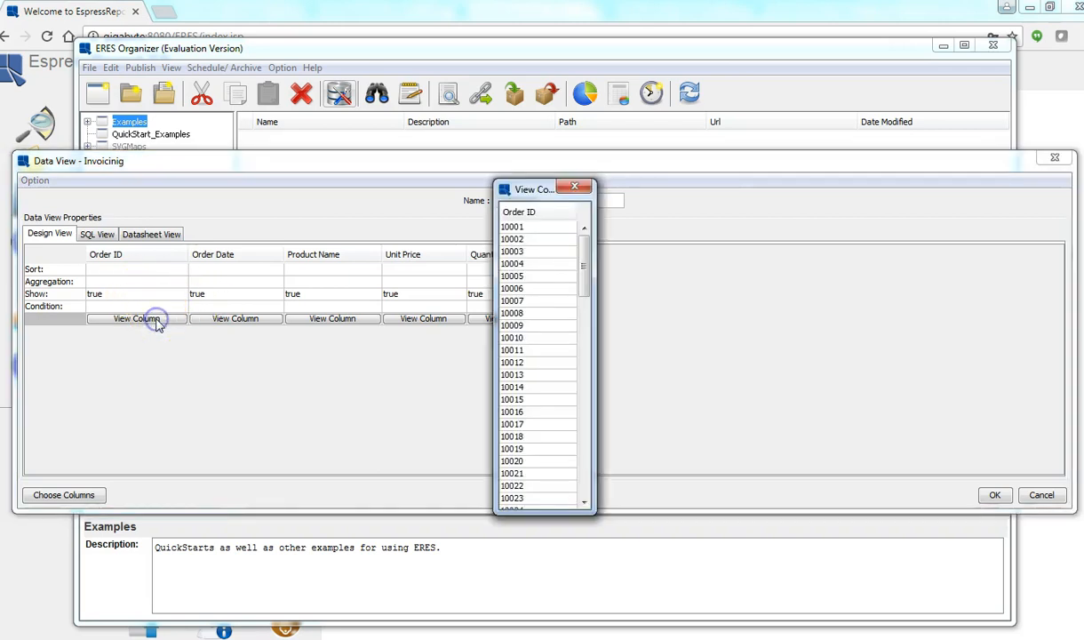
pyautogui.click(575, 189)
pyautogui.click(325, 318)
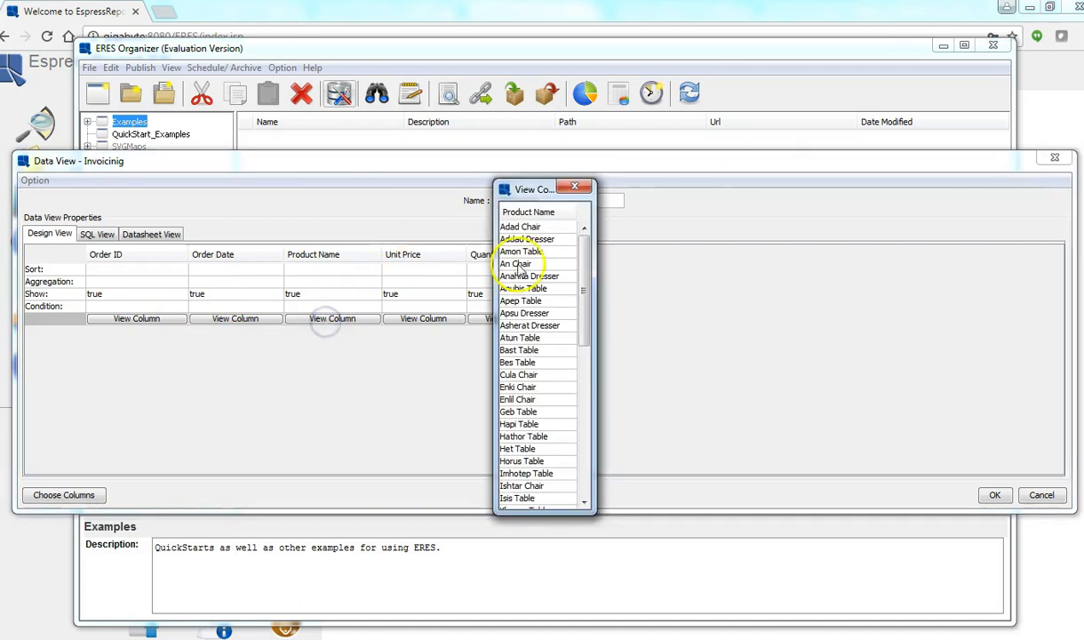
pyautogui.click(575, 189)
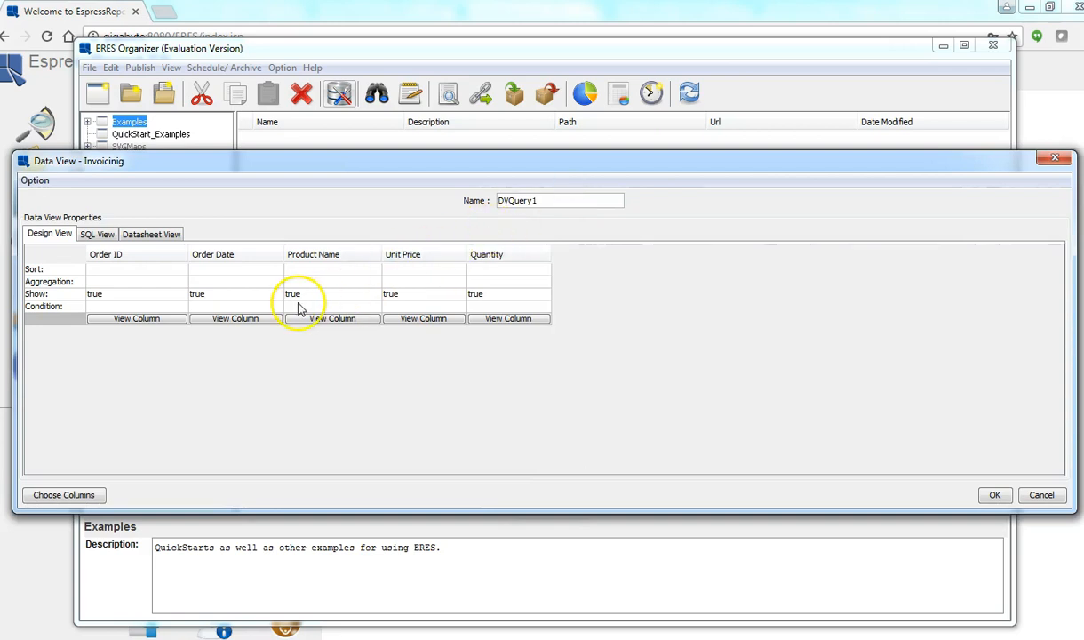
# Add a condition on Order Date requiring it to be BETWEEN 2001-01-14 AND 2001-08-30.
pyautogui.click(207, 306)
pyautogui.rightClick(218, 306)
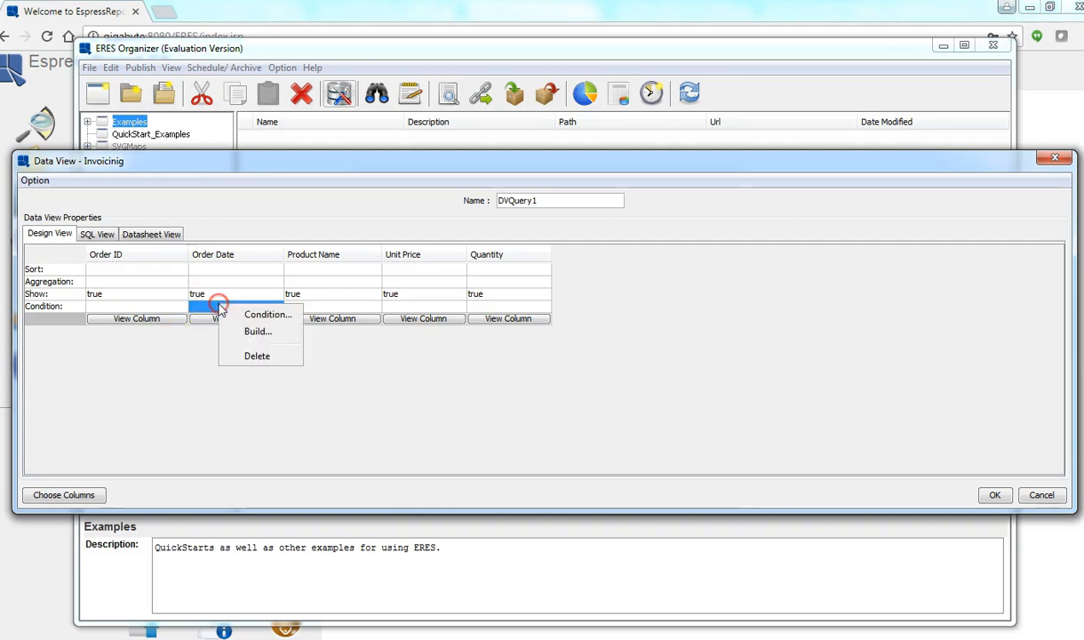
pyautogui.click(259, 315)
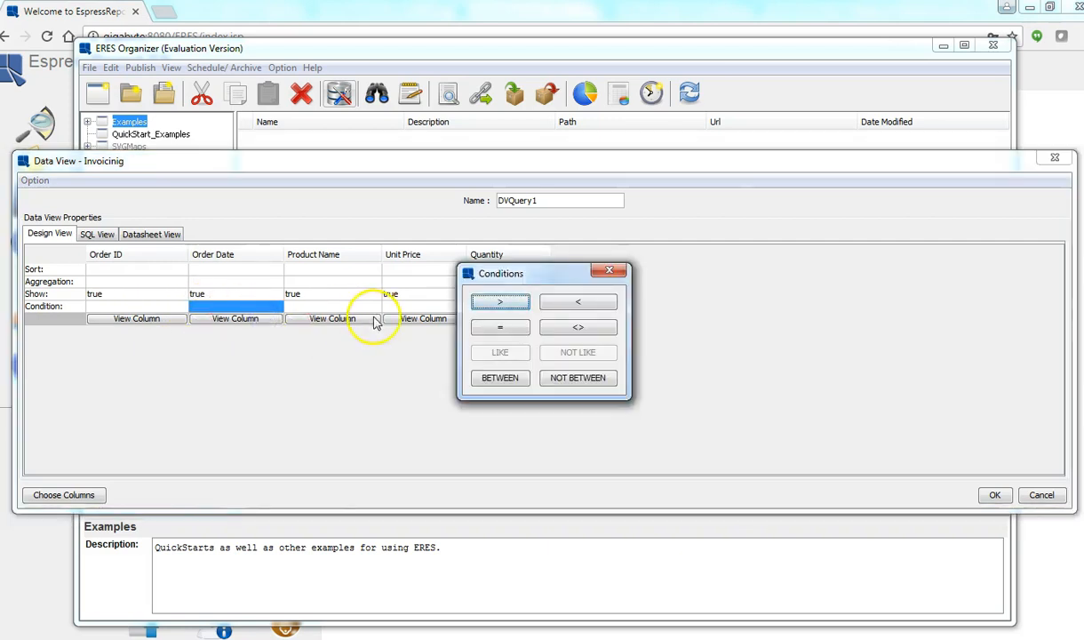
pyautogui.click(504, 382)
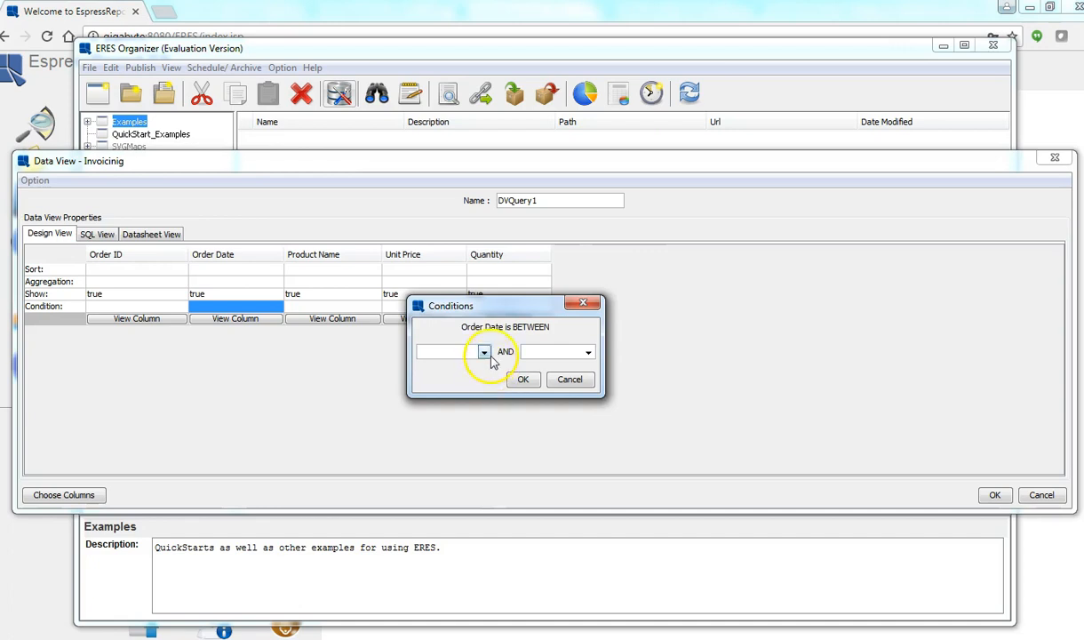
pyautogui.click(487, 352)
pyautogui.click(444, 378)
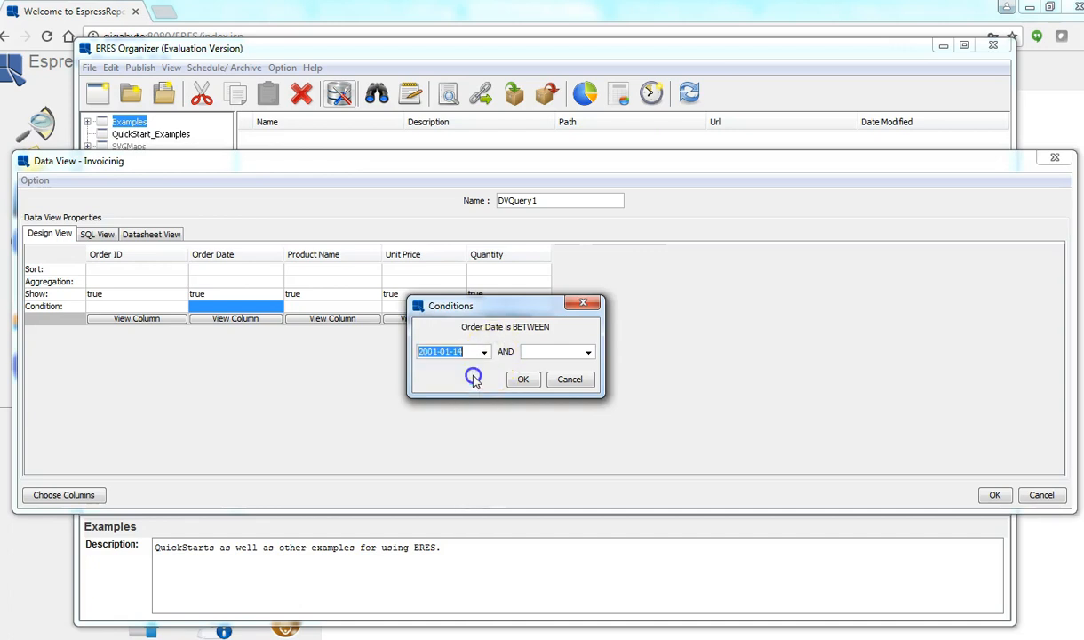
pyautogui.click(587, 353)
pyautogui.scroll(-3, 555, 440)
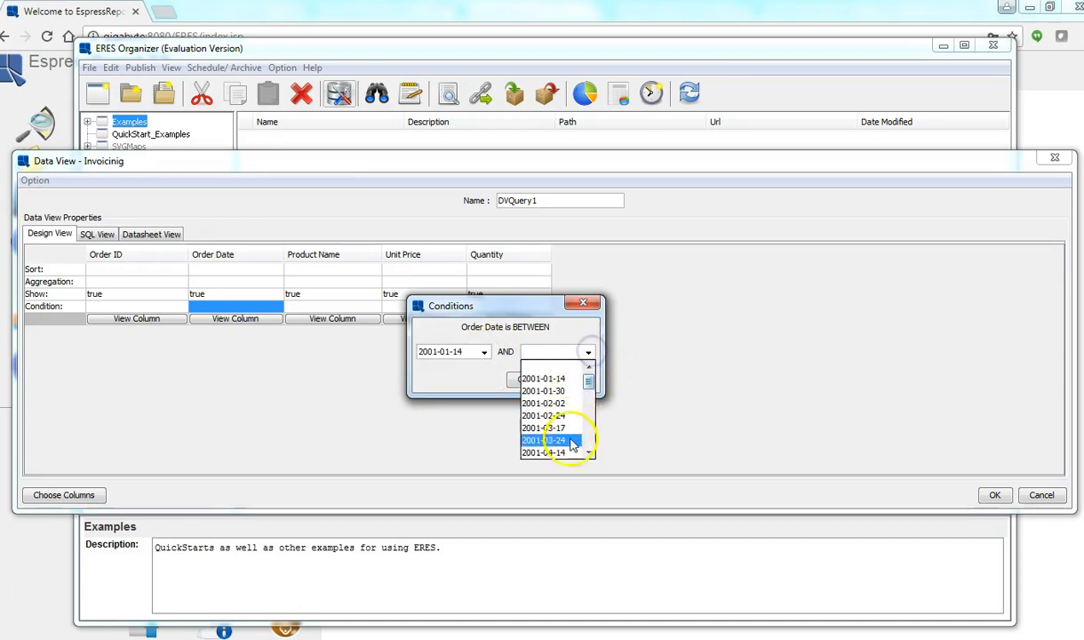
pyautogui.click(561, 453)
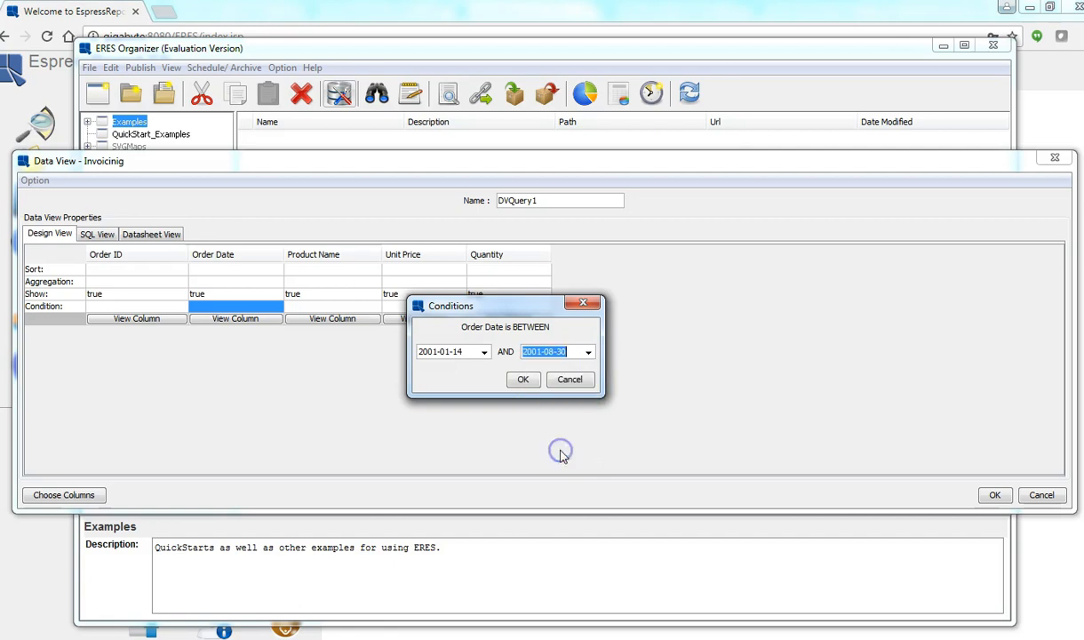
pyautogui.click(524, 382)
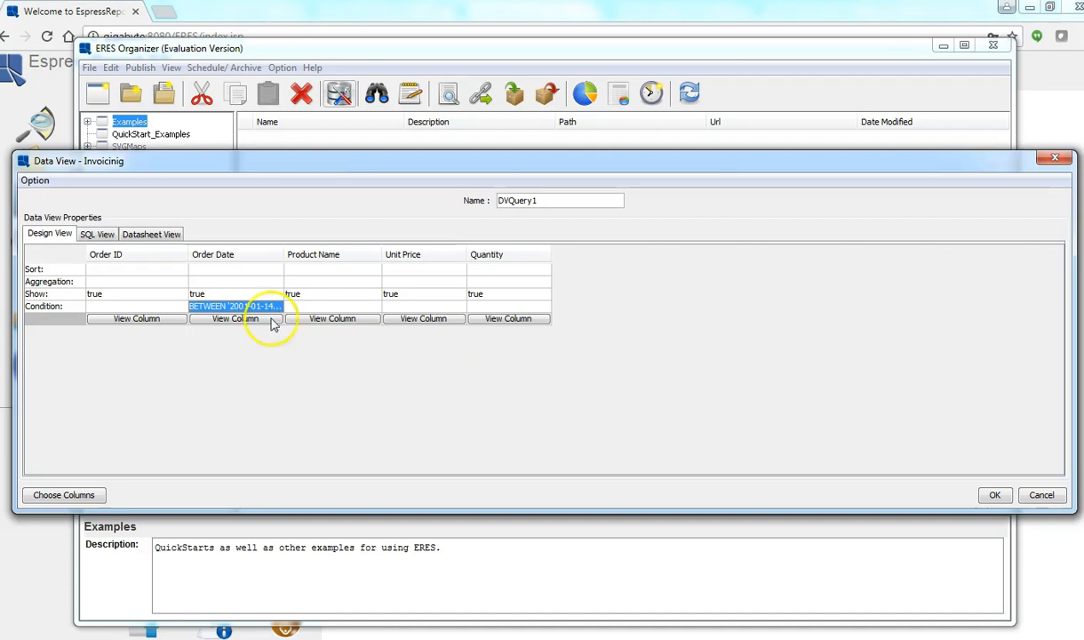
# Review the generated SQL and the datasheet records of DVQuery1 with the date condition applied.
pyautogui.click(95, 234)
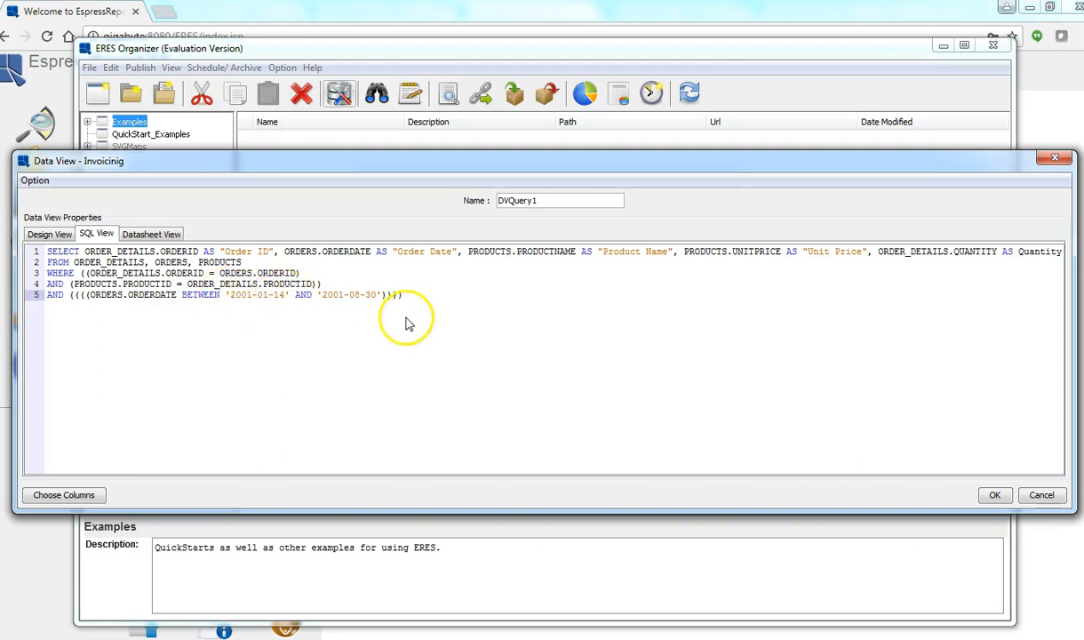
pyautogui.click(152, 236)
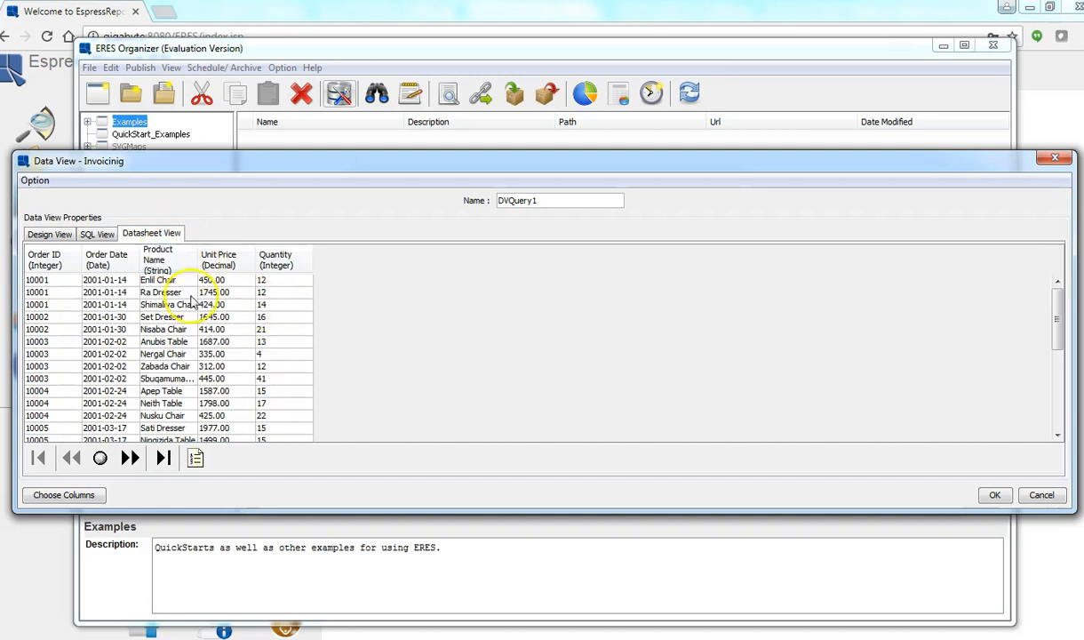
pyautogui.moveTo(1060, 331); pyautogui.dragTo(1057, 364)
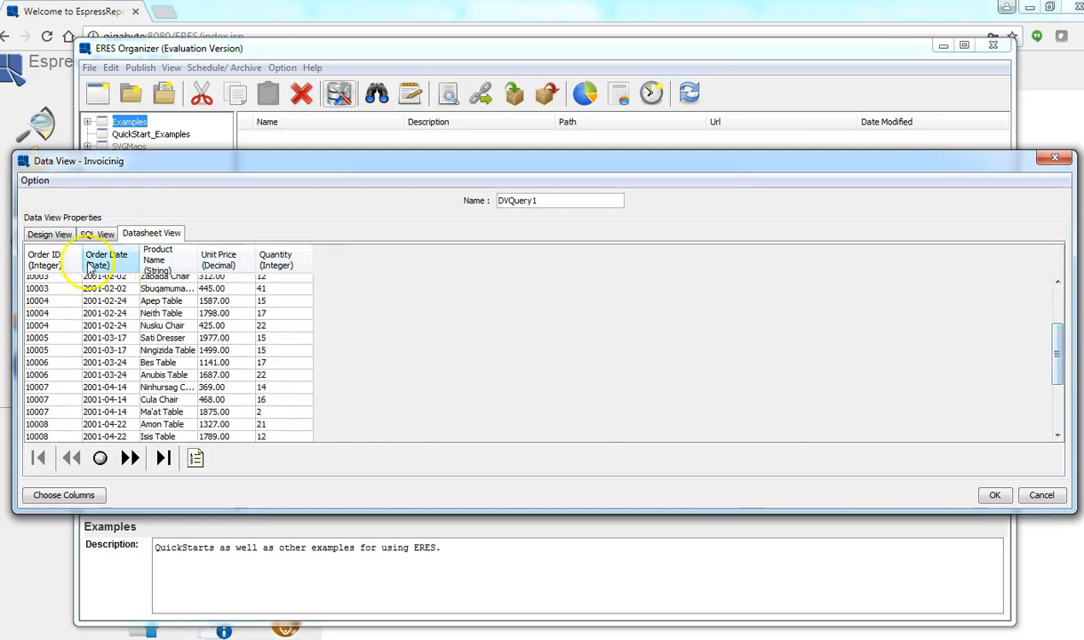
# Return to the query design, confirm DVQuery1 and dismiss the query result without creating a chart or report.
pyautogui.click(39, 234)
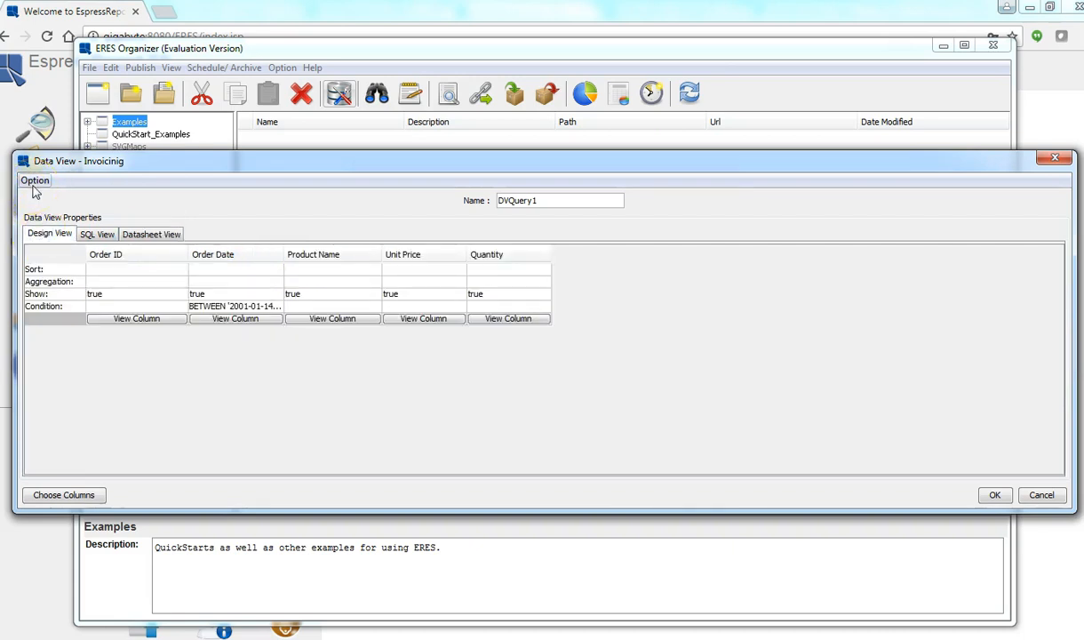
pyautogui.click(993, 497)
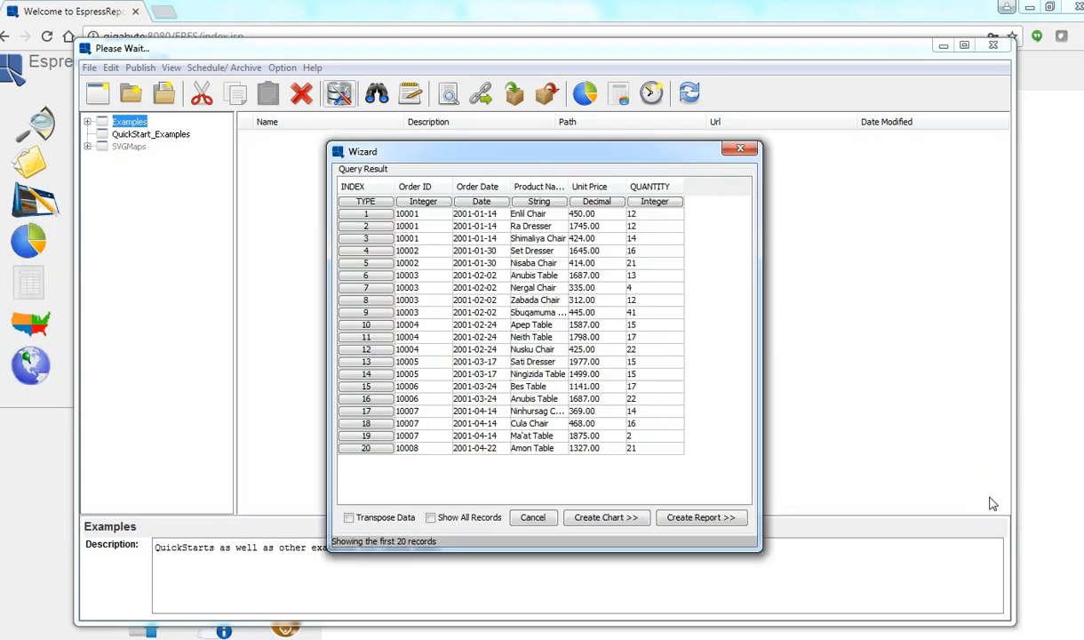
pyautogui.click(531, 519)
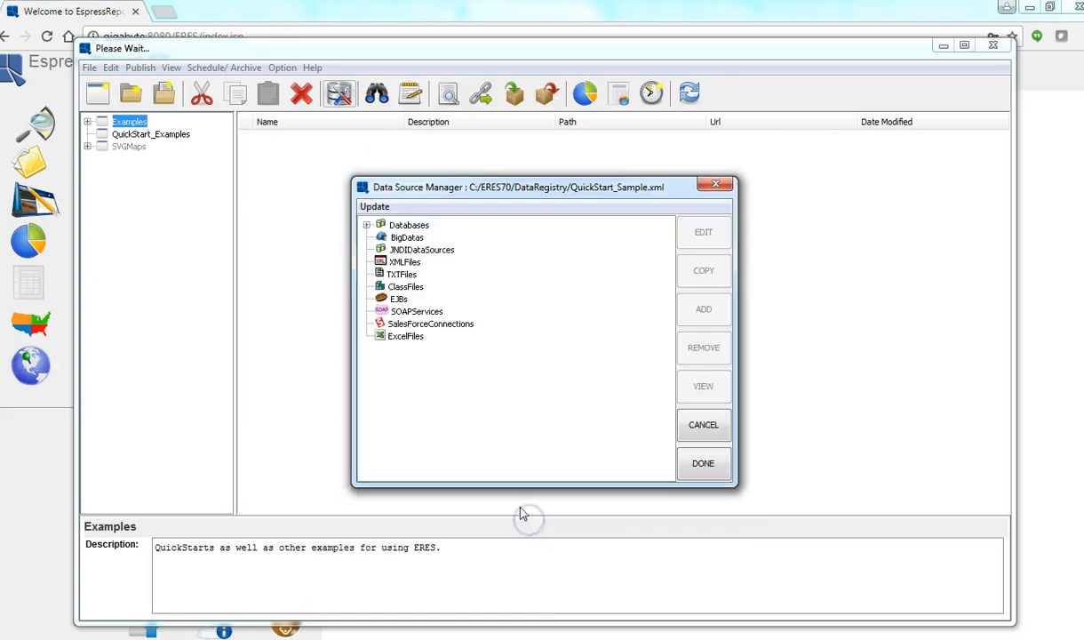
# Locate DVQuery1 under Woodview's Invoicinig data view and finish working in the QuickStart_Sample registry.
pyautogui.click(366, 224)
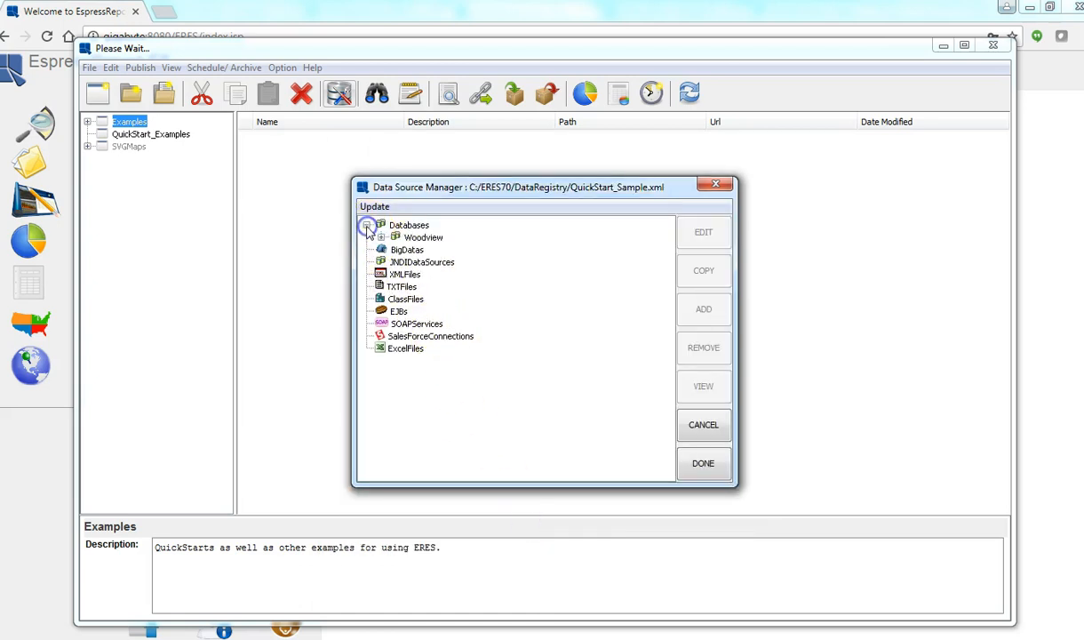
pyautogui.click(380, 237)
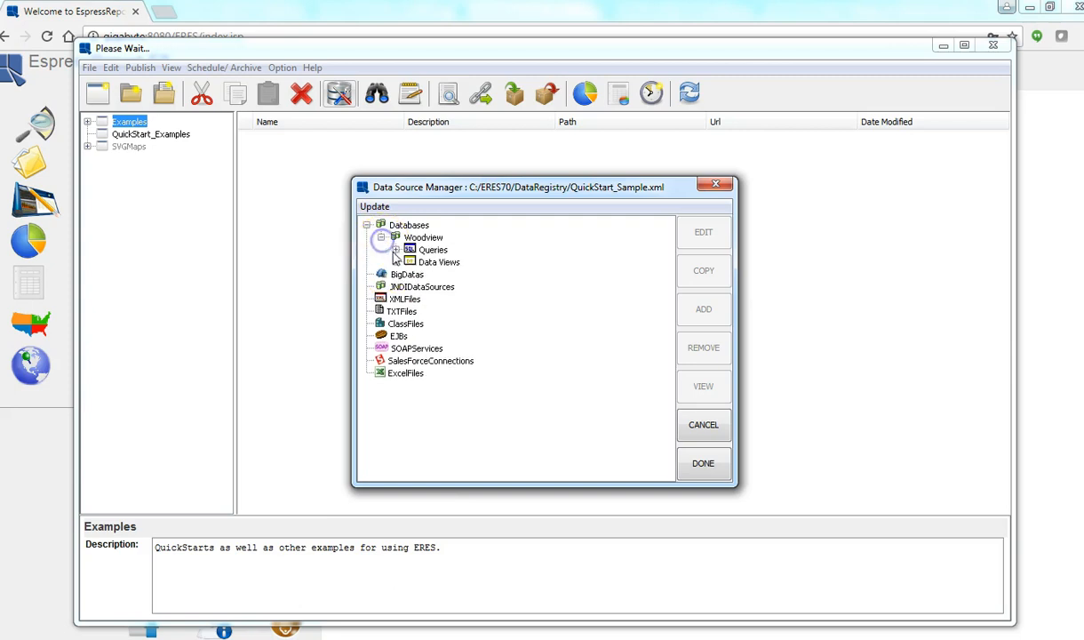
pyautogui.click(396, 262)
pyautogui.click(444, 275)
pyautogui.click(410, 274)
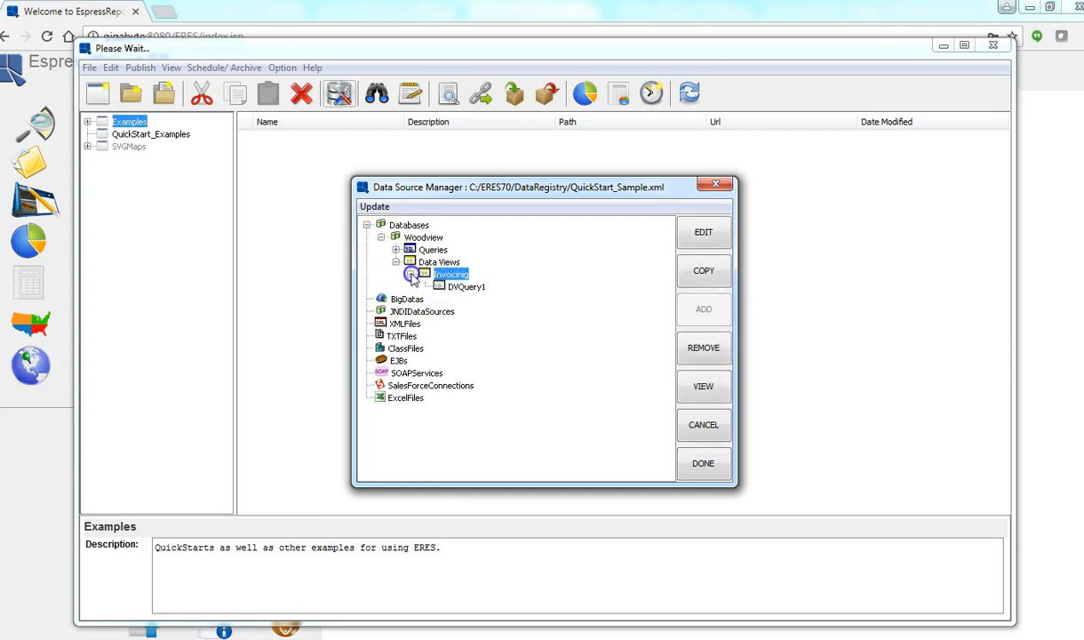
pyautogui.click(453, 288)
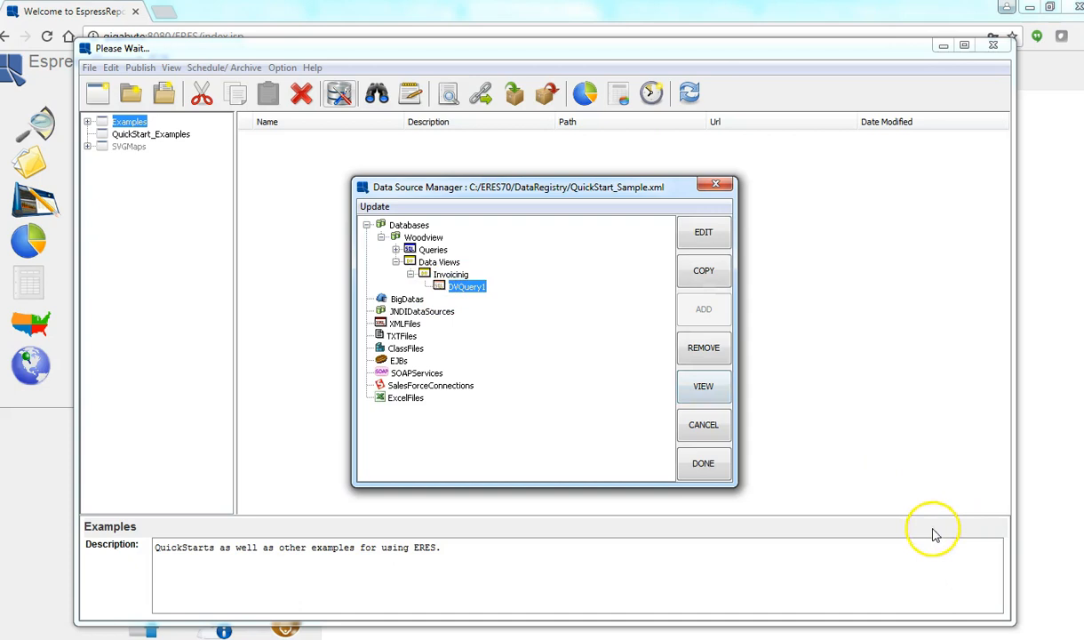
pyautogui.click(703, 465)
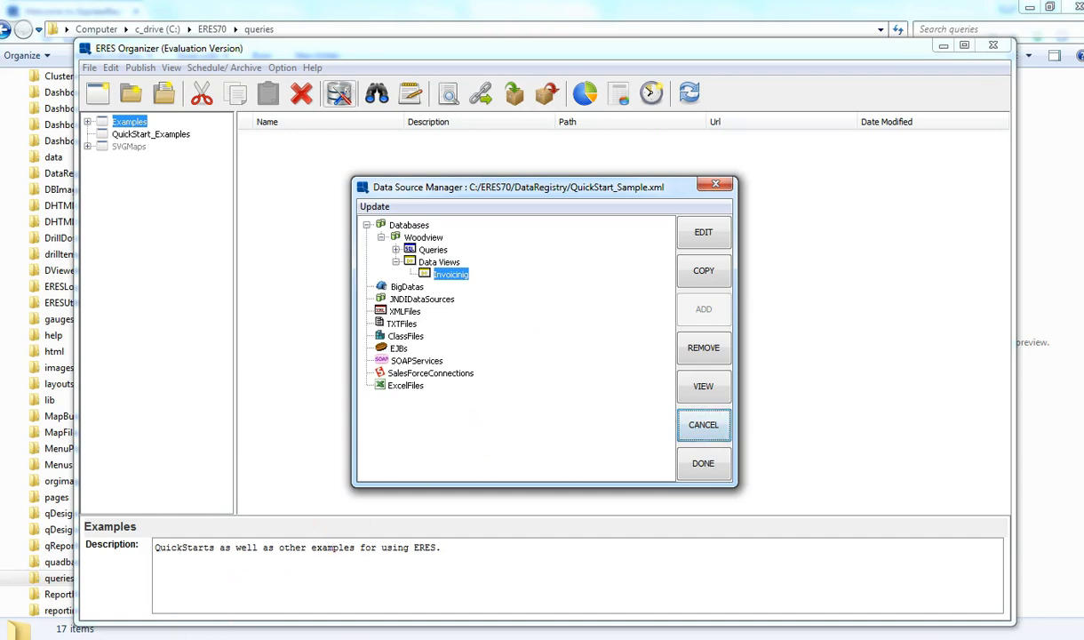
# Start a query on the Invoicinig data view with Order ID, Order Date, Product Name, Unit Price and Quantity from Order Info, in that order.
pyautogui.click(525, 637)
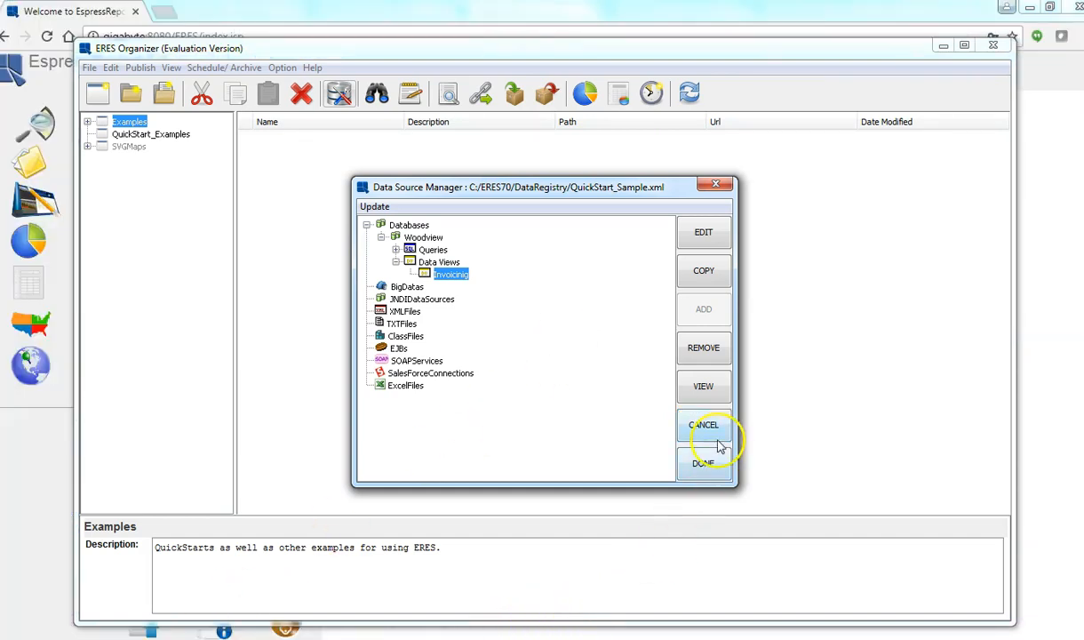
pyautogui.click(703, 388)
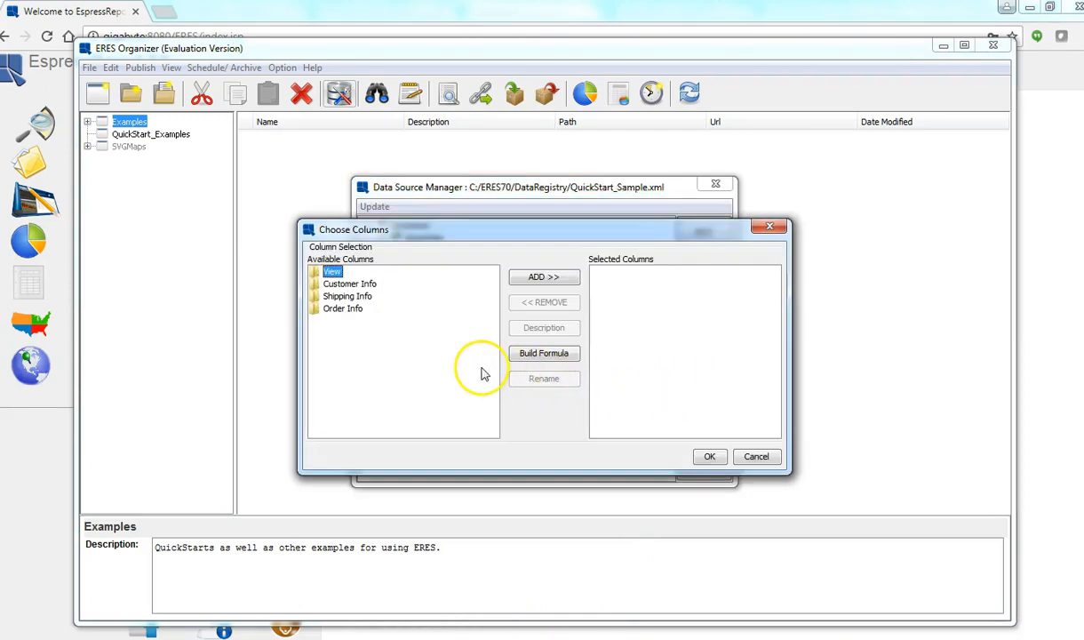
pyautogui.doubleClick(321, 309)
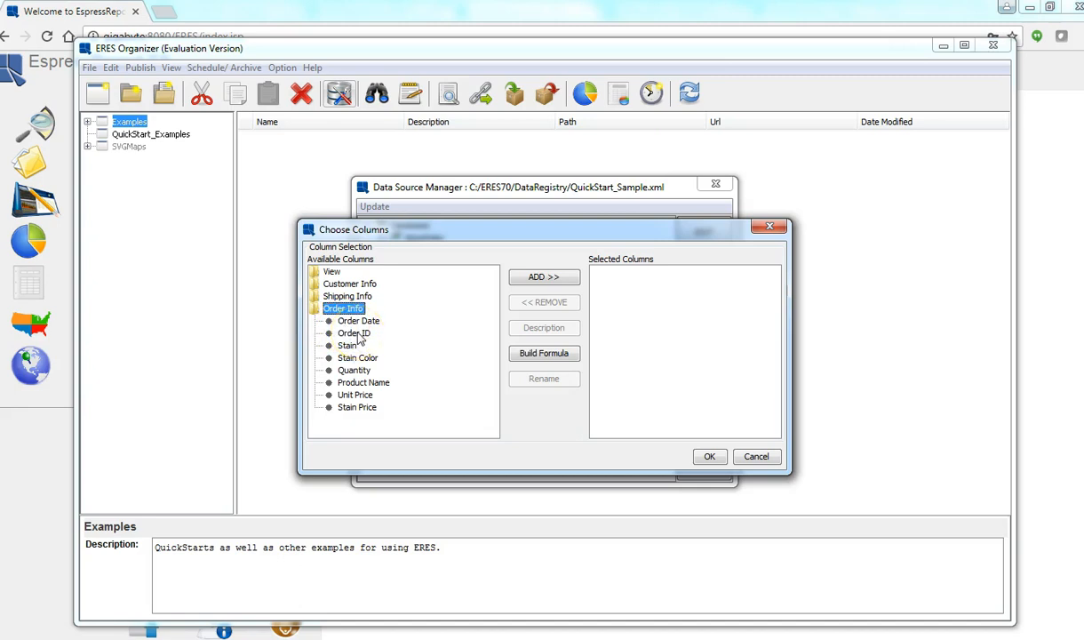
pyautogui.doubleClick(355, 333)
pyautogui.doubleClick(359, 321)
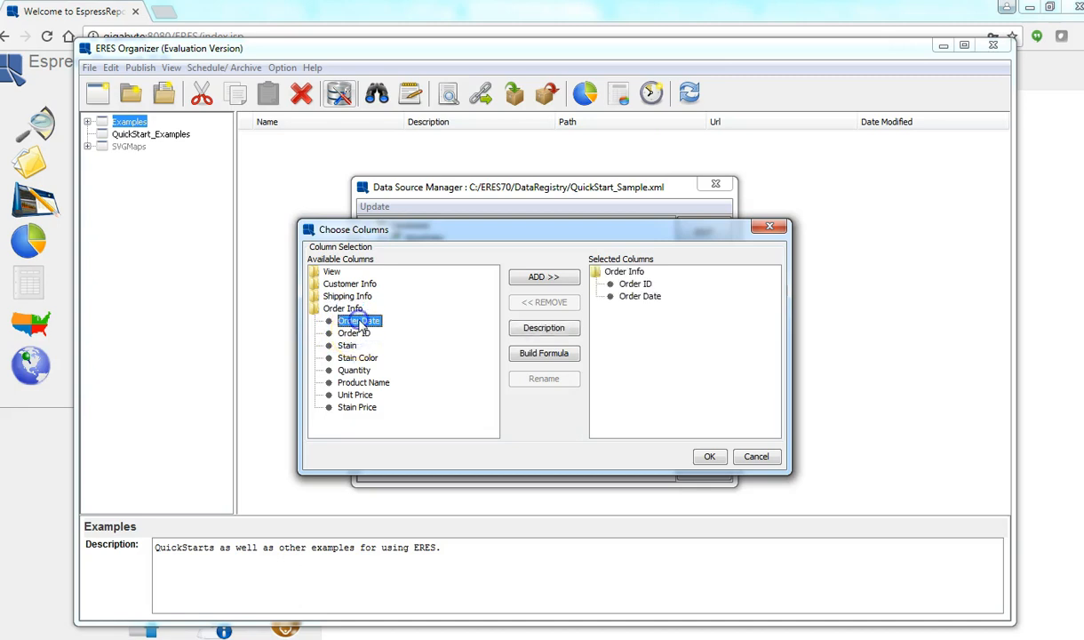
pyautogui.doubleClick(369, 384)
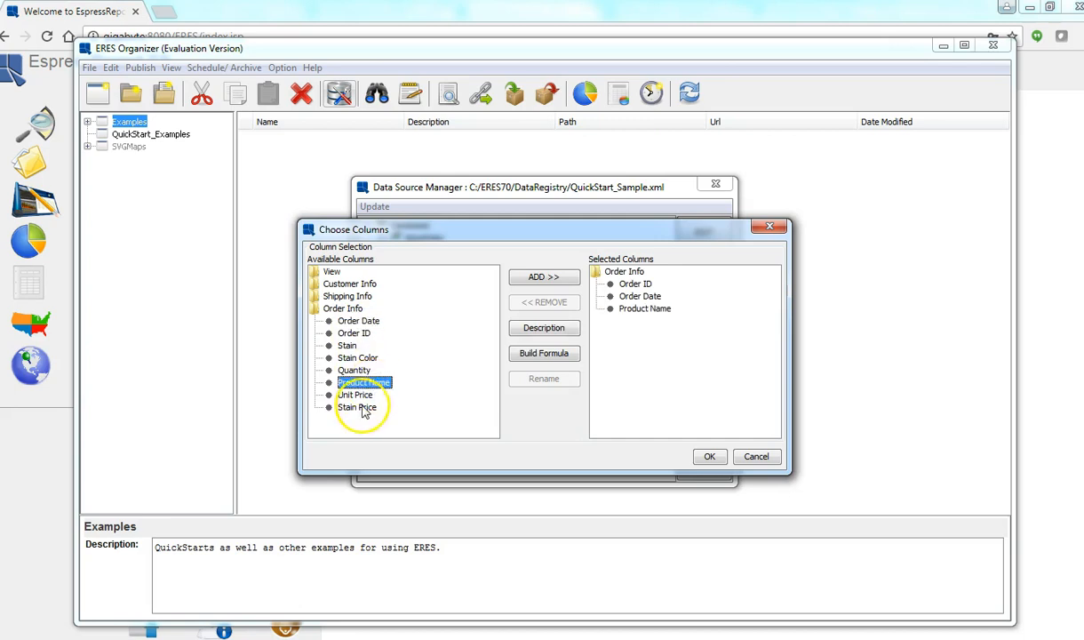
pyautogui.doubleClick(358, 397)
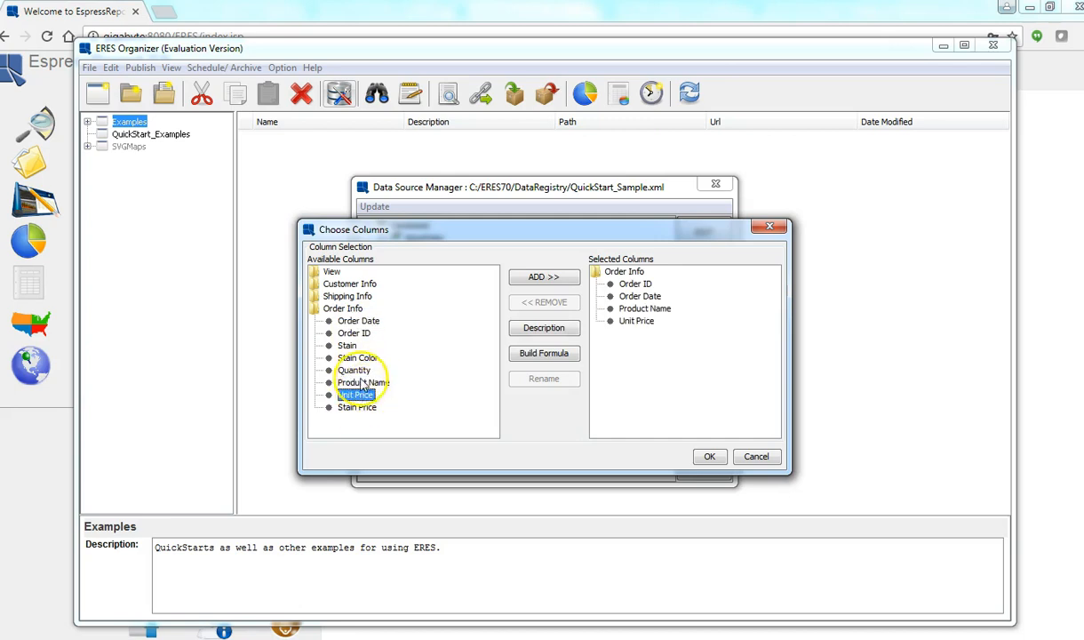
pyautogui.doubleClick(360, 371)
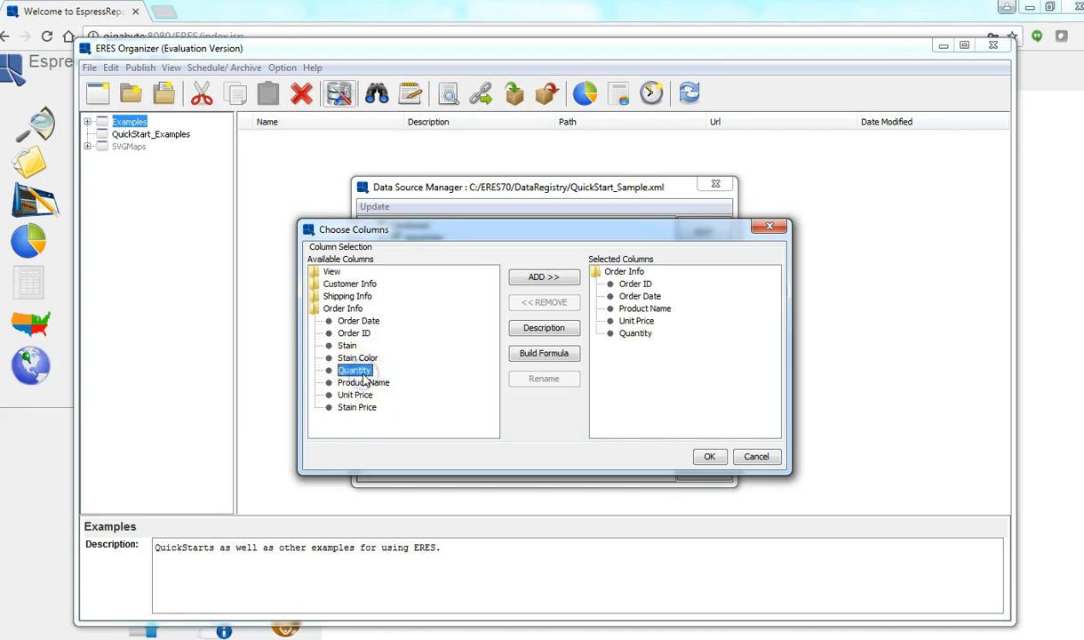
pyautogui.click(709, 456)
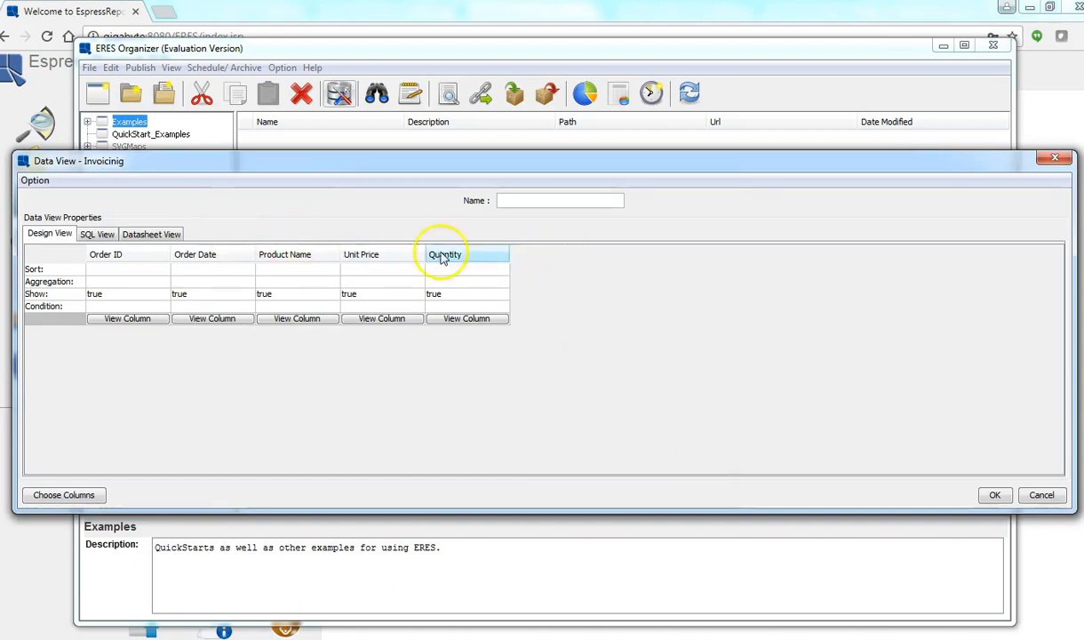
# Enter DVQuery as the name of the new data view query.
pyautogui.click(529, 207)
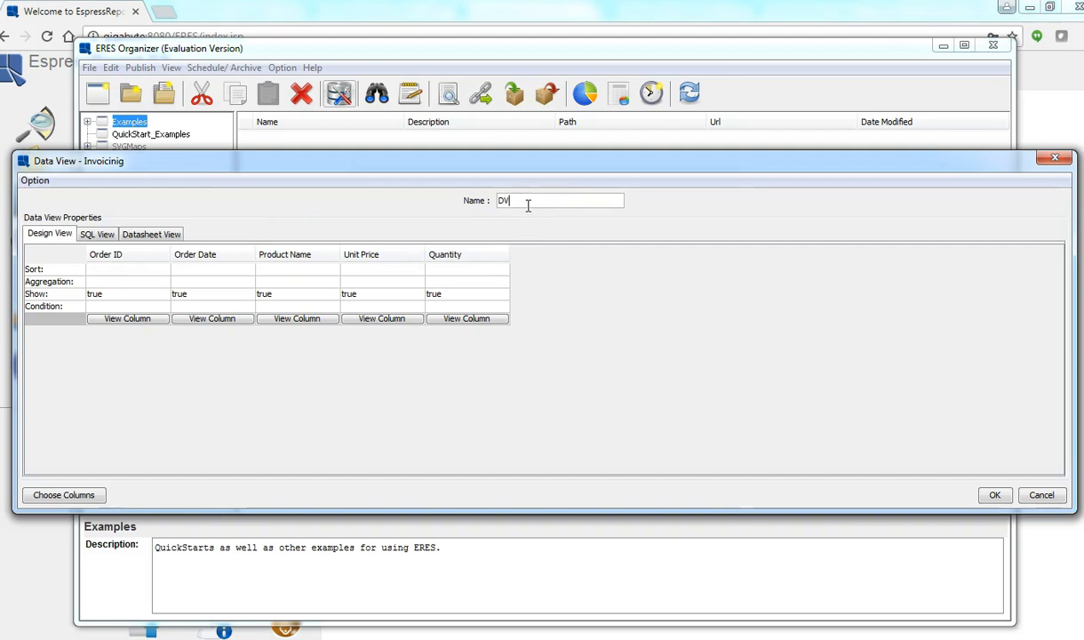
pyautogui.write('DVQuery')
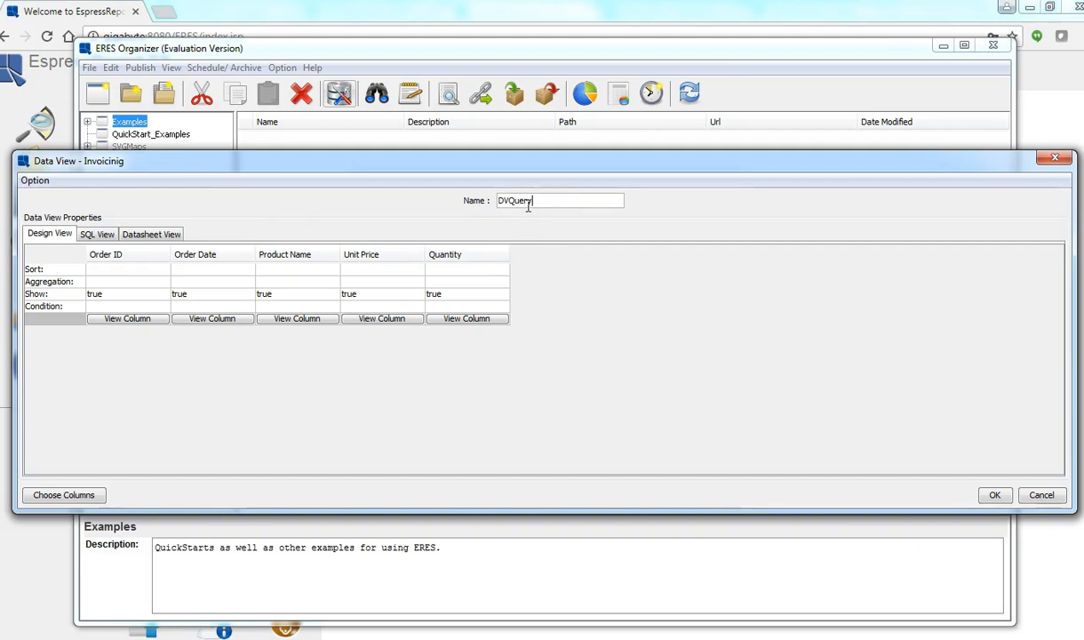